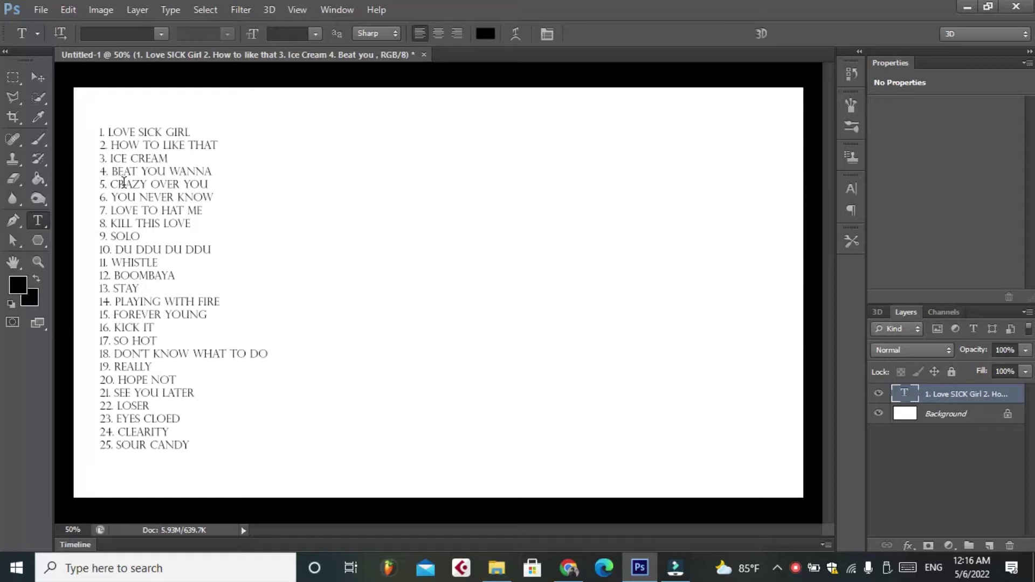
- Set the whole 25-title song list to Perpetua Titling Light at 30 pt
click(110, 144)
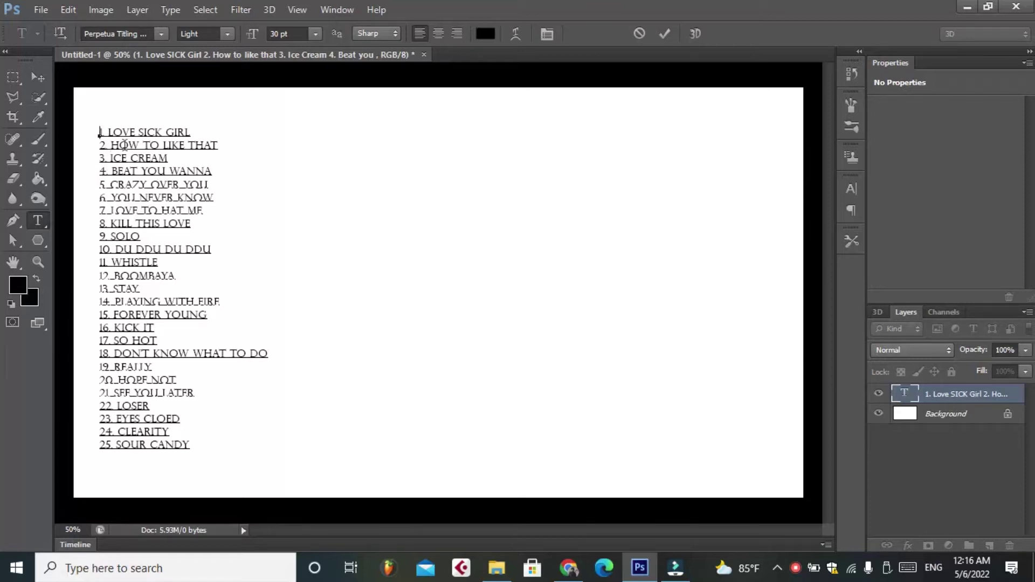
drag(124, 144, 204, 448)
key(ctrl+h)
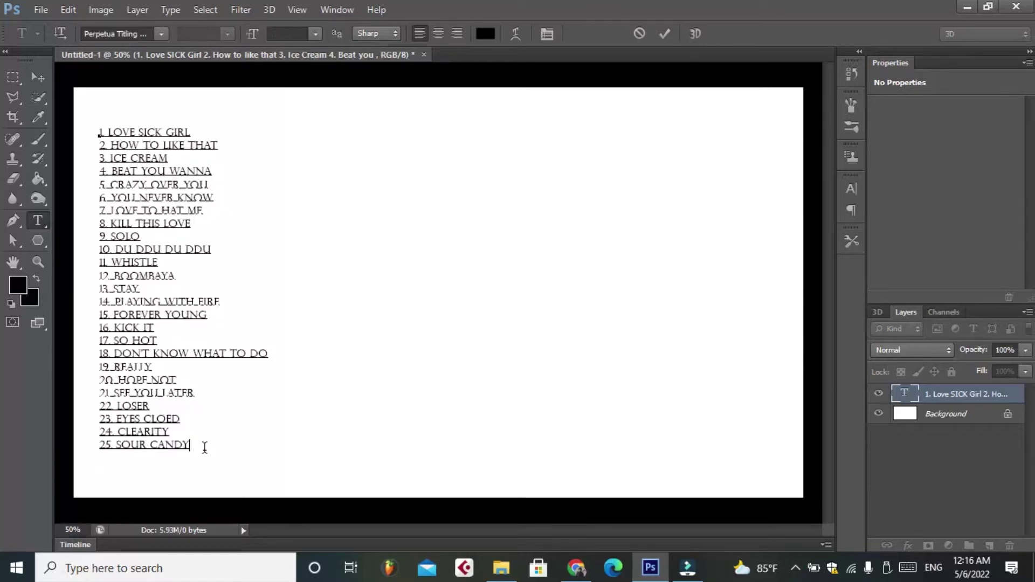
click(204, 448)
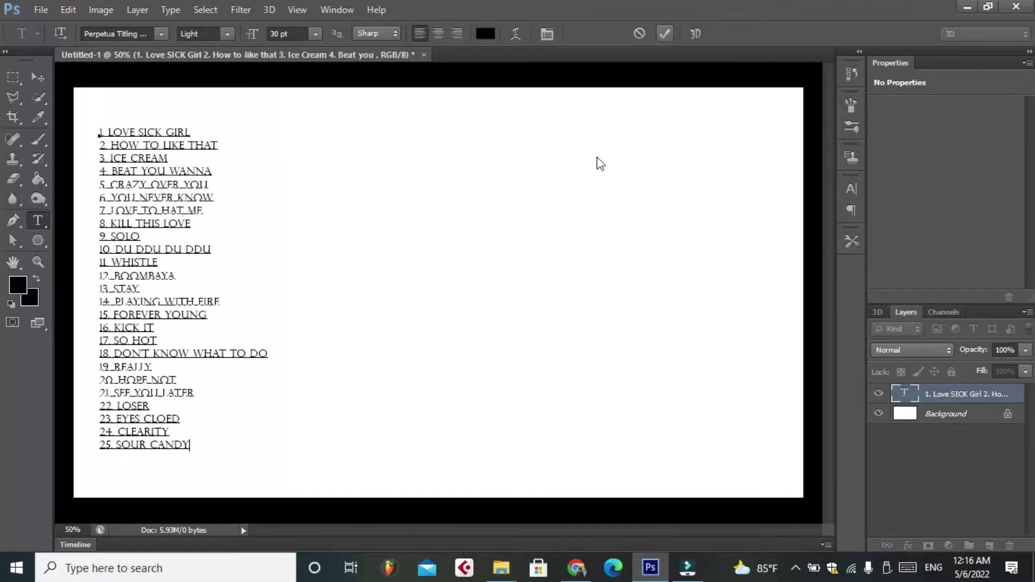
key(ctrl+Return)
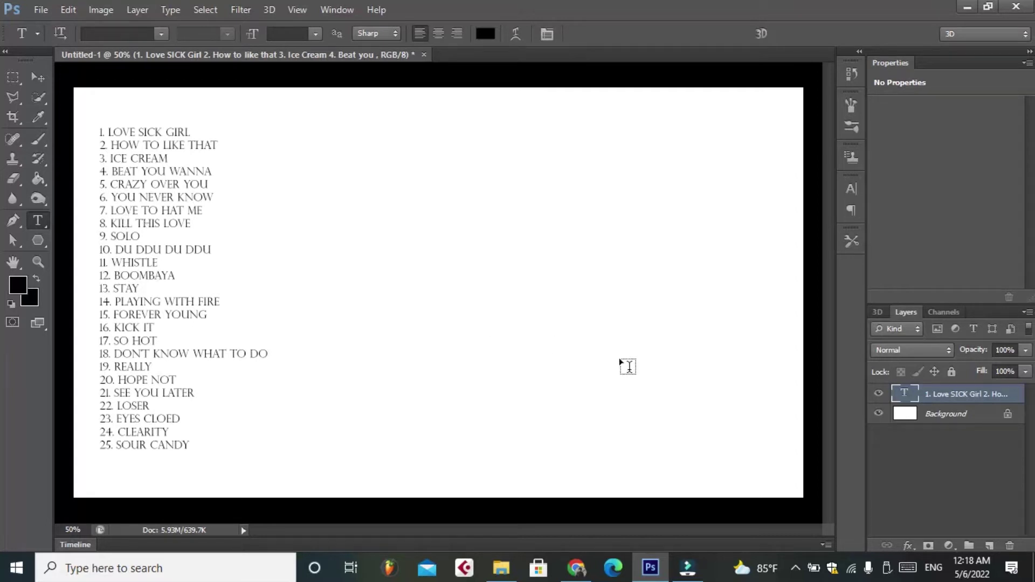
- On the Background layer, pick hot pink #fb0d72 as the foreground colour
click(905, 417)
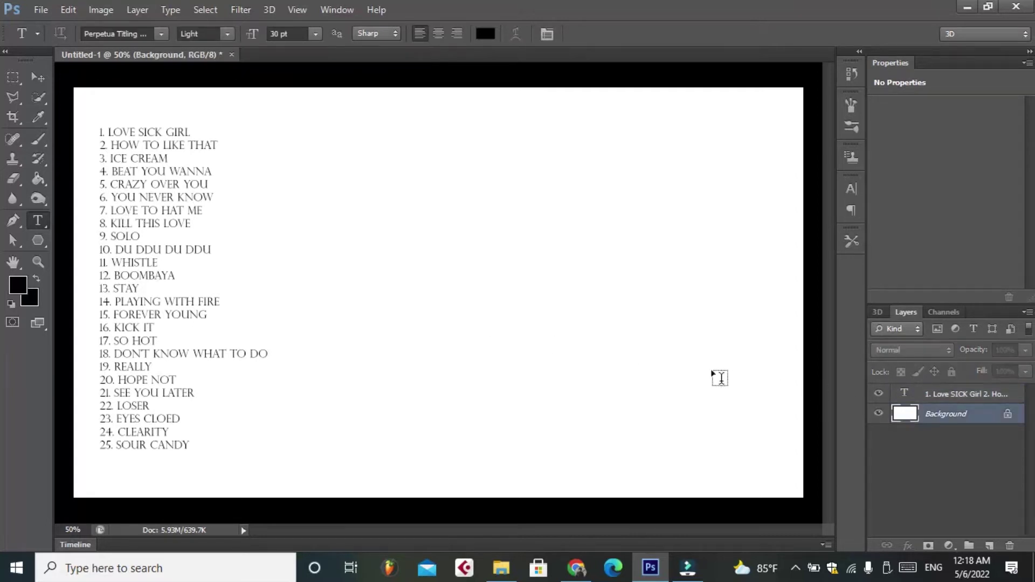
click(20, 292)
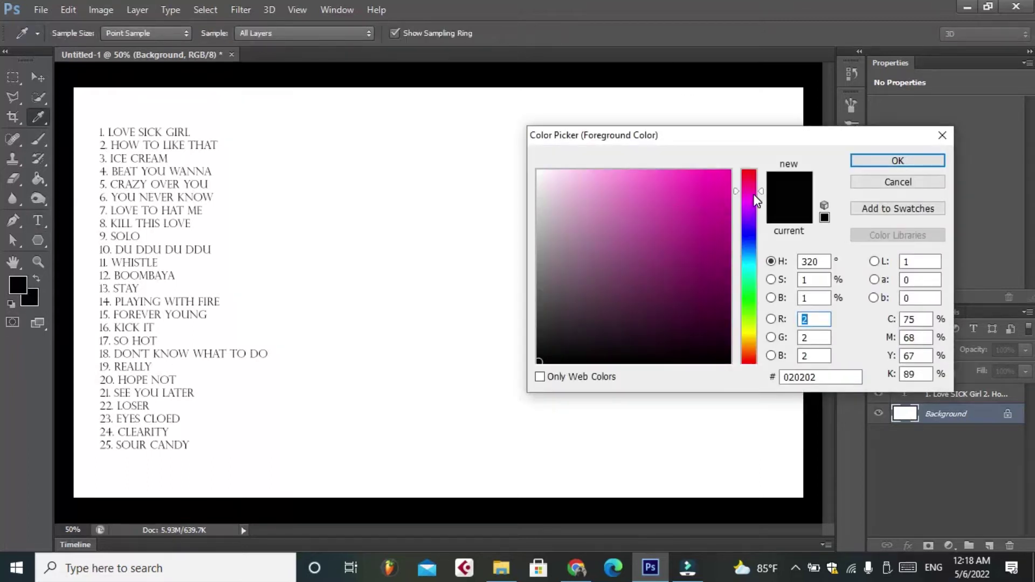
drag(758, 207, 760, 184)
drag(760, 186, 762, 188)
click(712, 172)
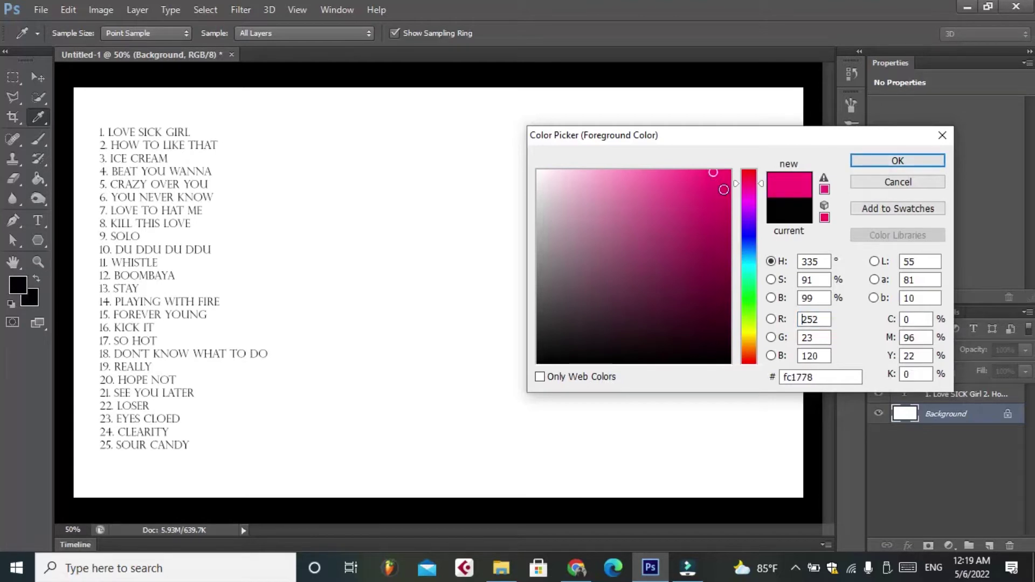
click(724, 189)
click(728, 180)
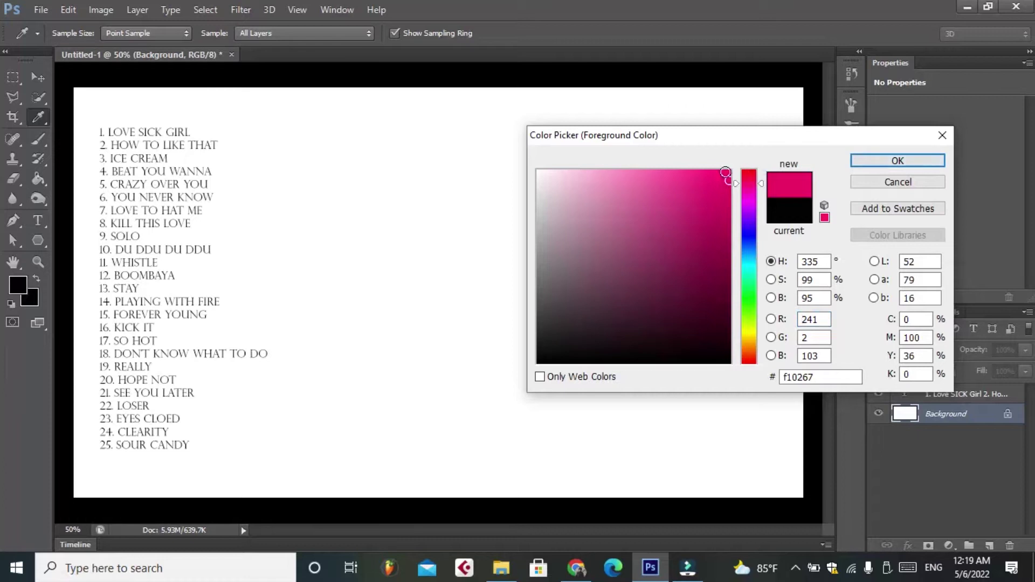
click(721, 174)
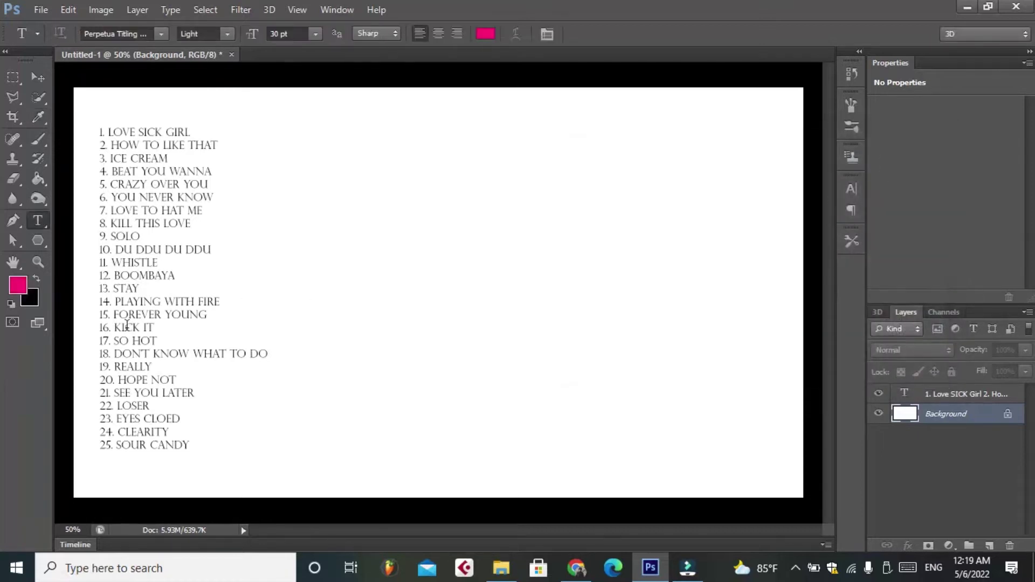
- Confirm the #fb0d72 foreground and paint-bucket fill the white background with it
click(18, 288)
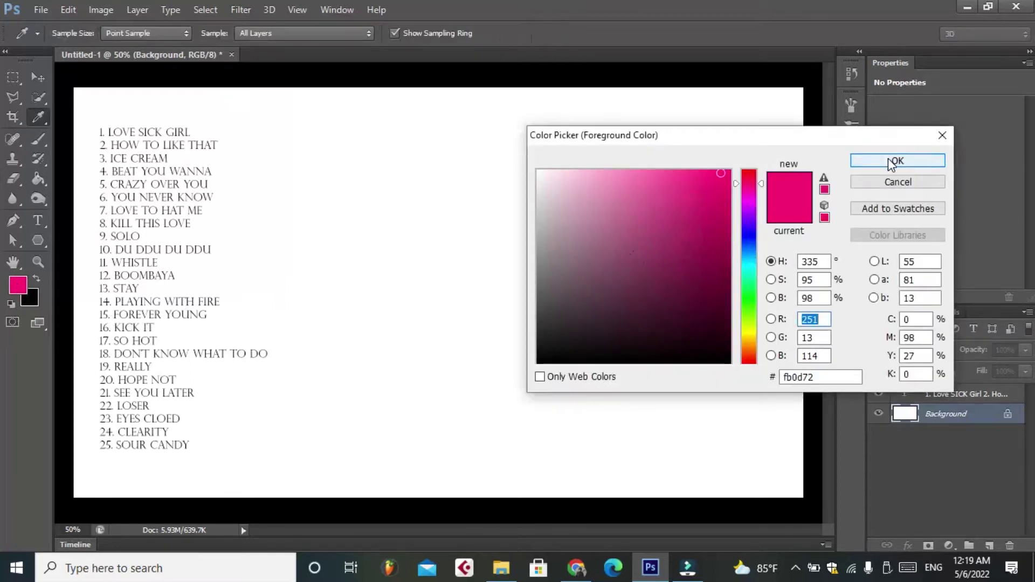
key(t)
key(Return)
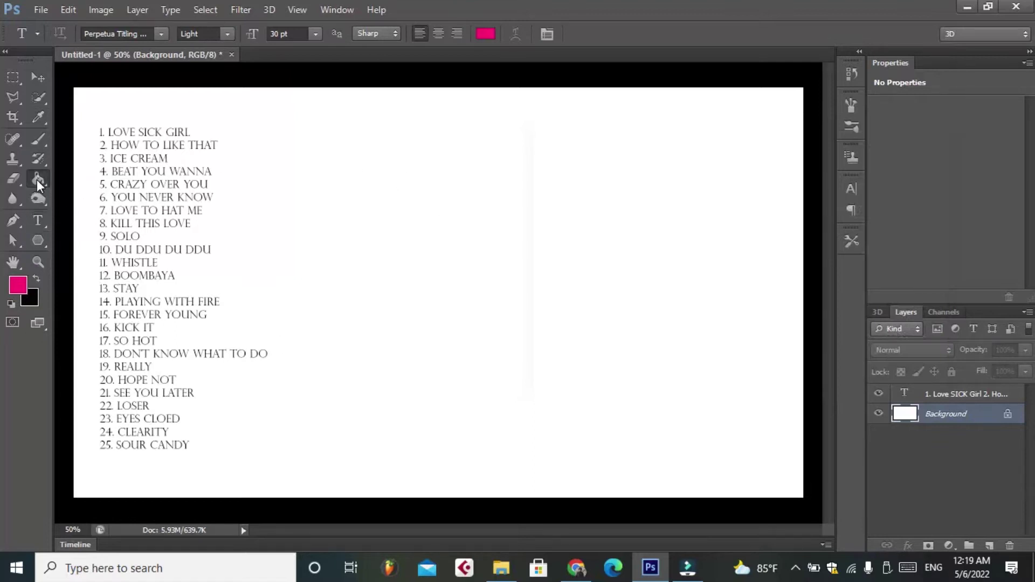
click(37, 180)
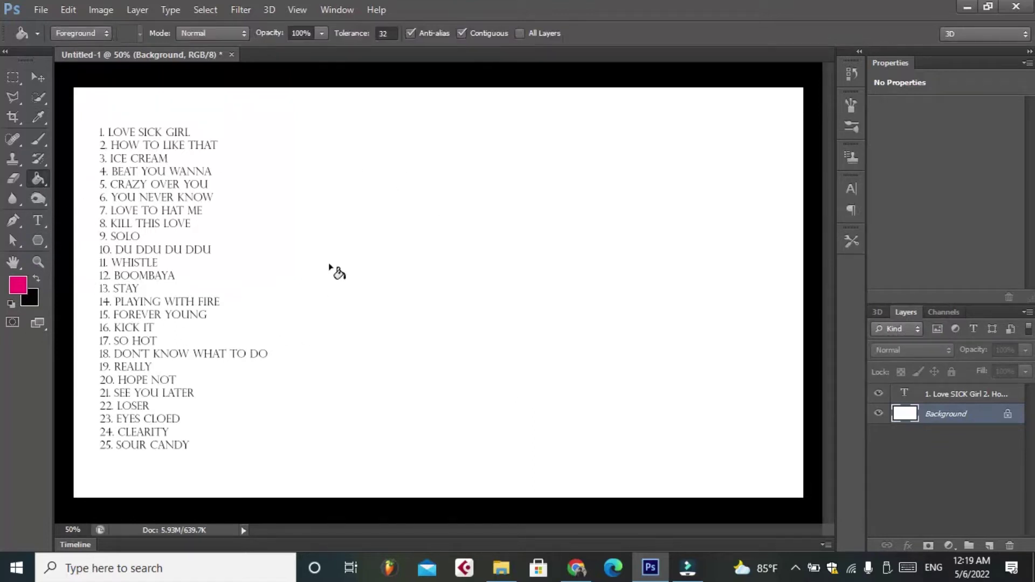
click(400, 262)
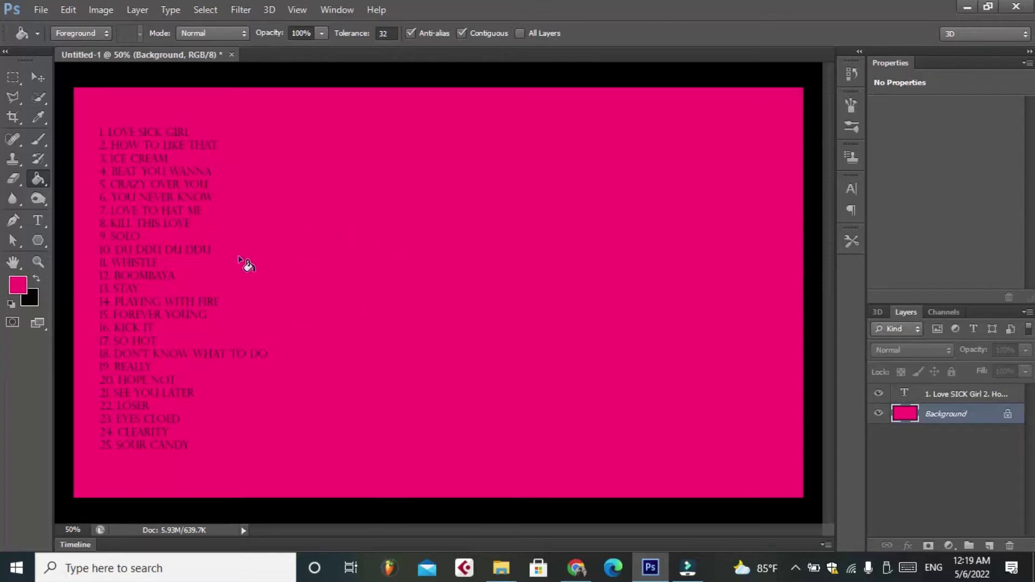
- Draw a rectangle from near the canvas top-left to near its bottom-right corner
click(41, 241)
right_click(41, 241)
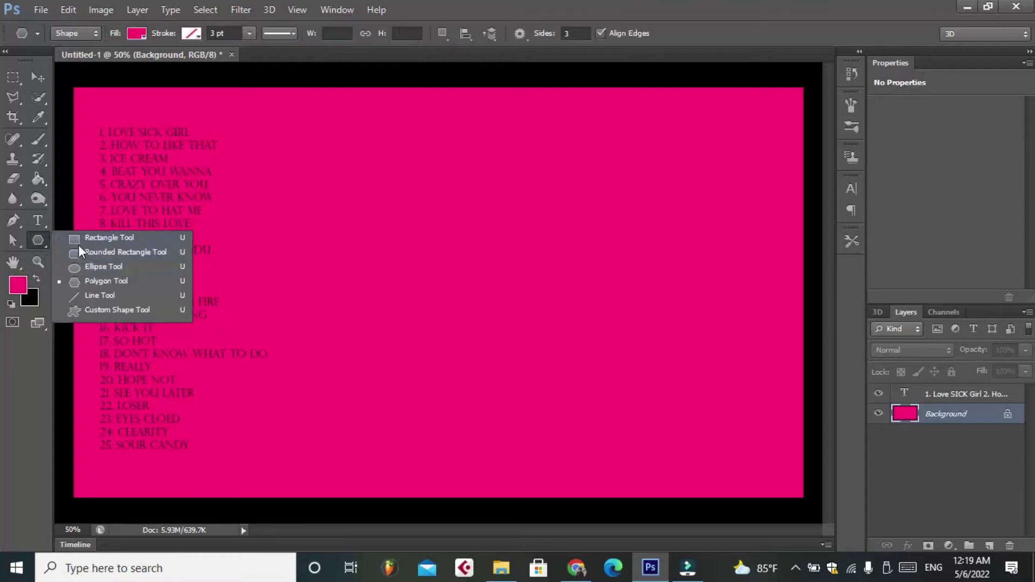
click(91, 243)
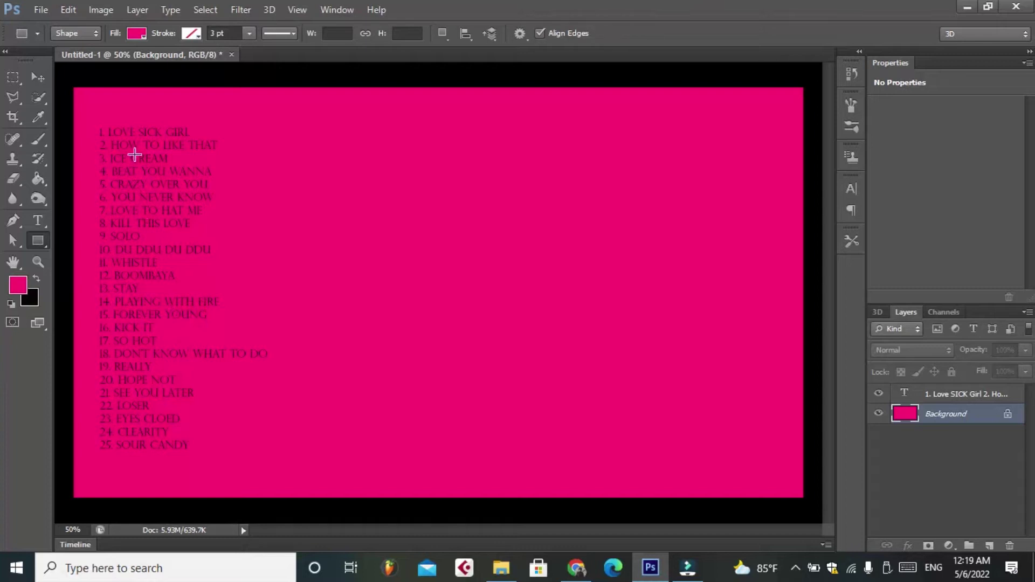
mouse_move(91, 107)
mouse_down()
mouse_move(458, 463)
mouse_move(504, 480)
mouse_move(786, 482)
mouse_up()
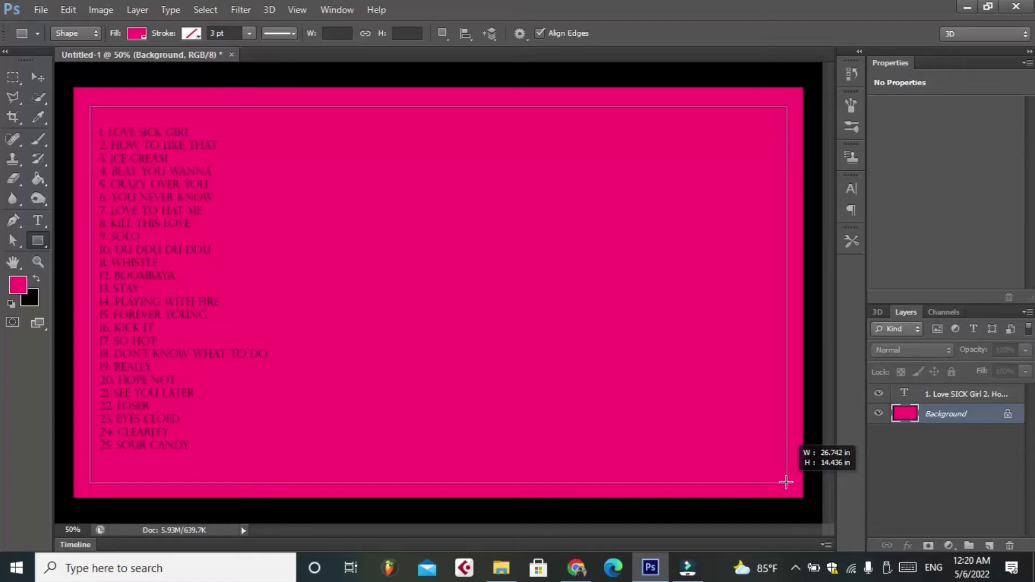
drag(786, 482, 786, 482)
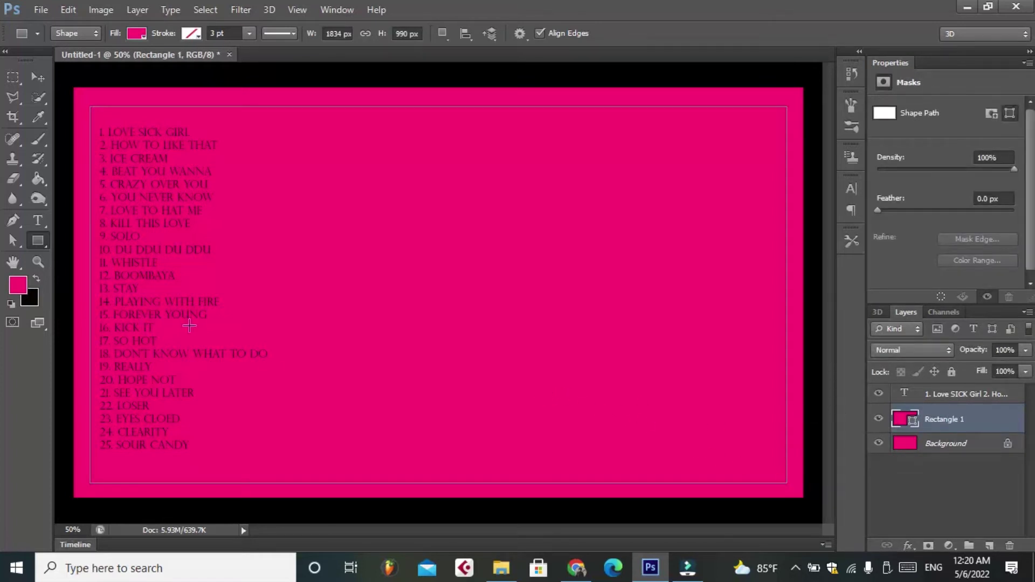
- Change the Rectangle 1 fill to the lighter pink #fc388b
double_click(915, 425)
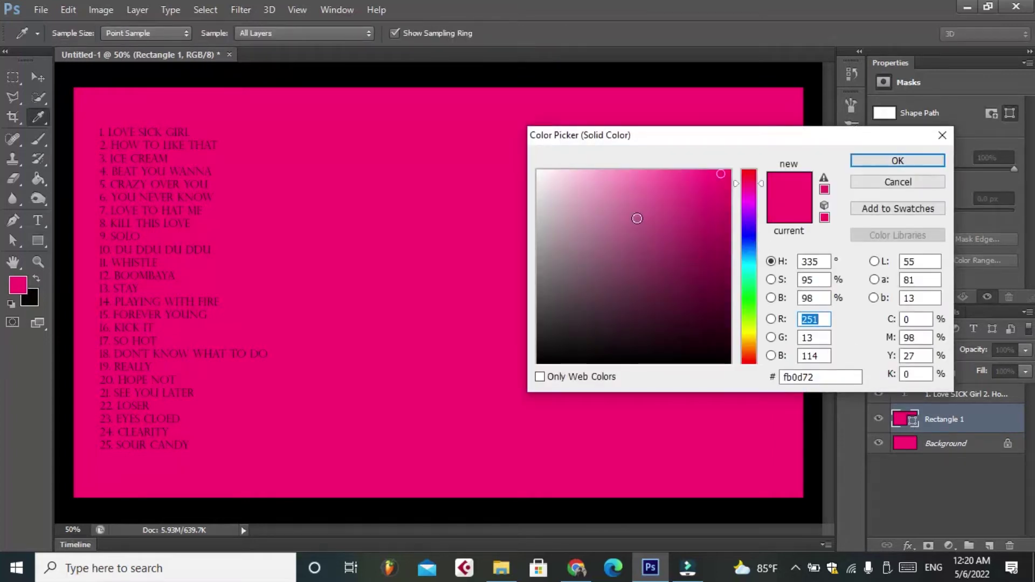
click(699, 273)
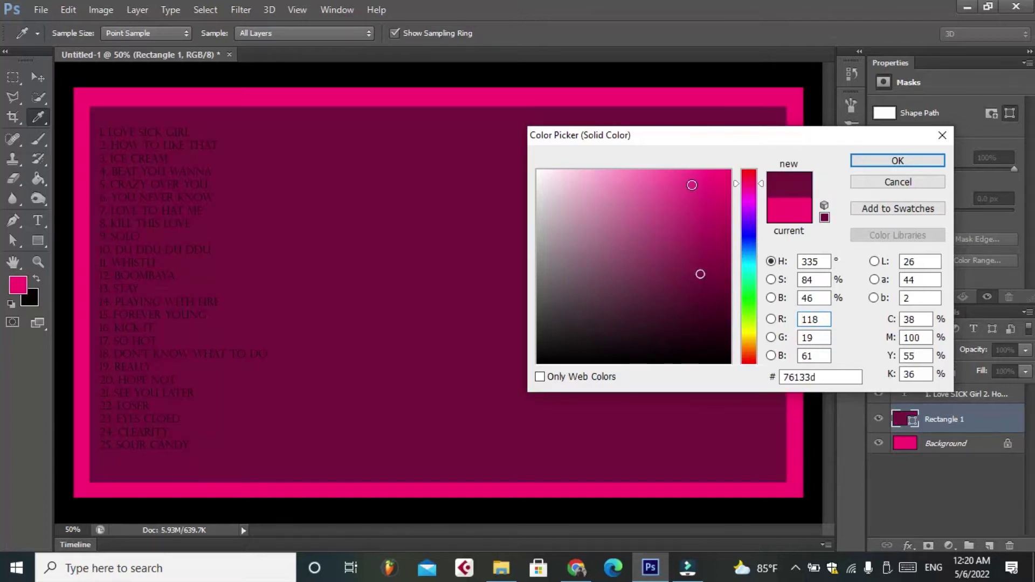
click(690, 174)
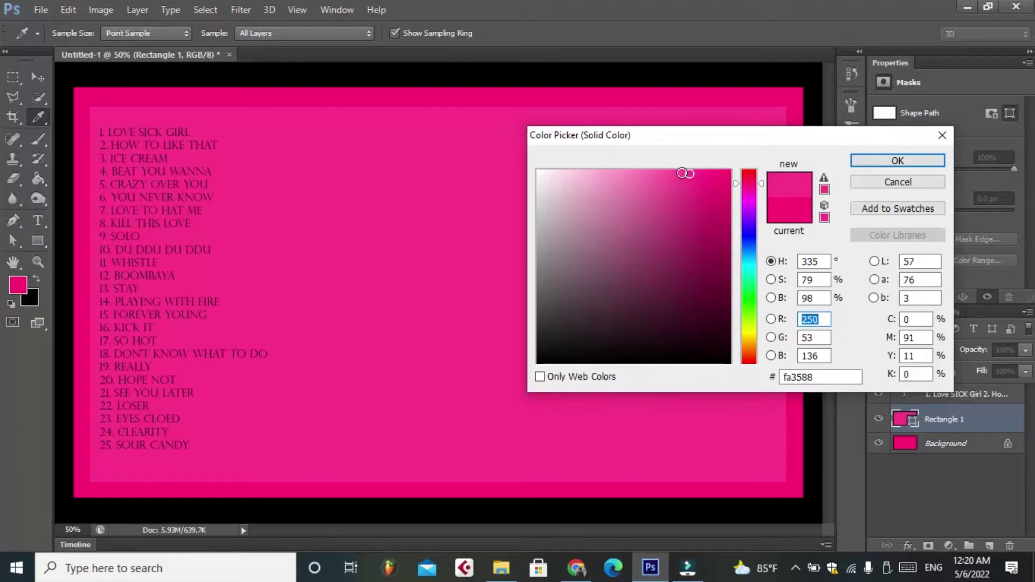
click(673, 173)
click(674, 173)
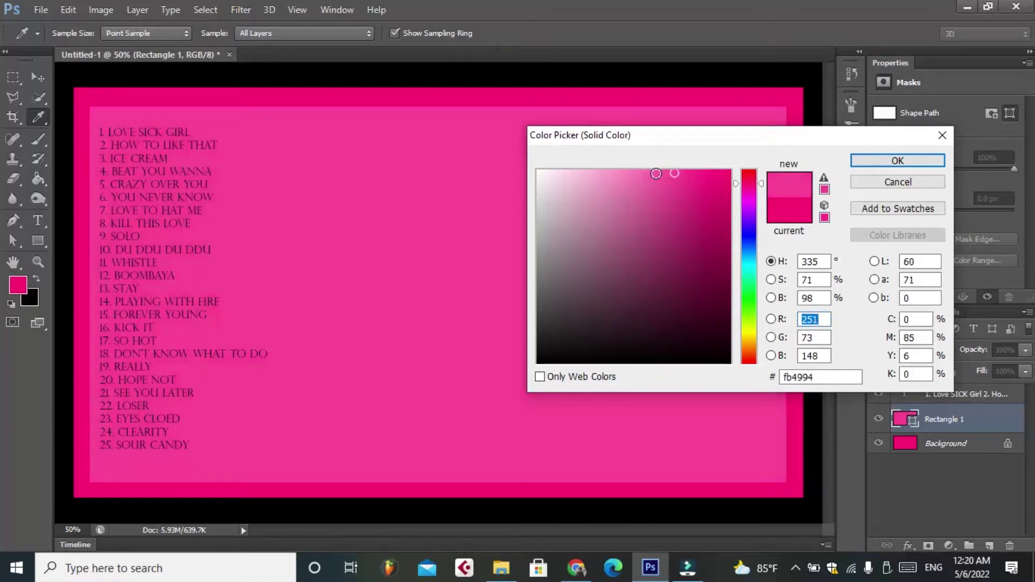
click(656, 173)
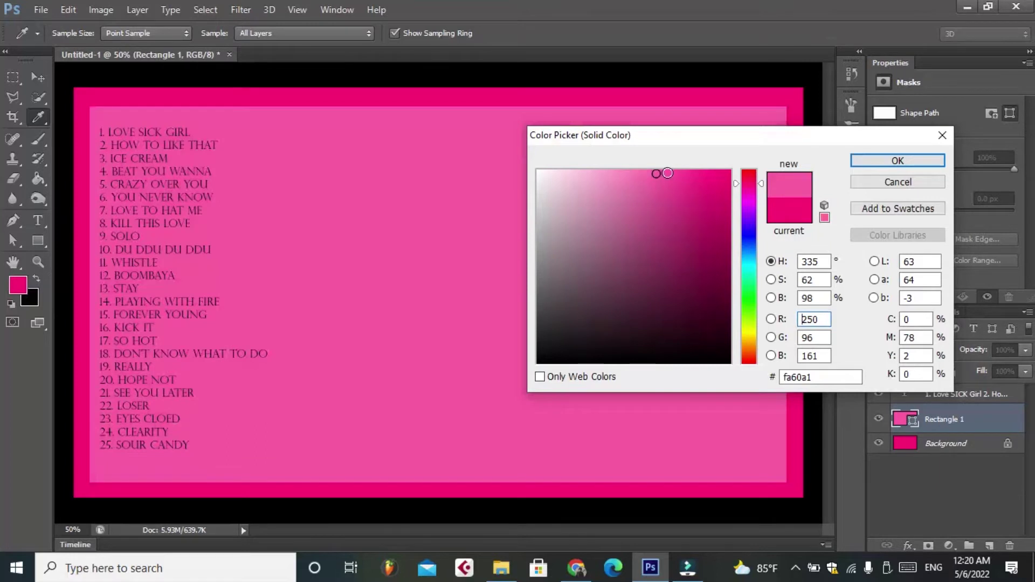
click(667, 174)
click(678, 174)
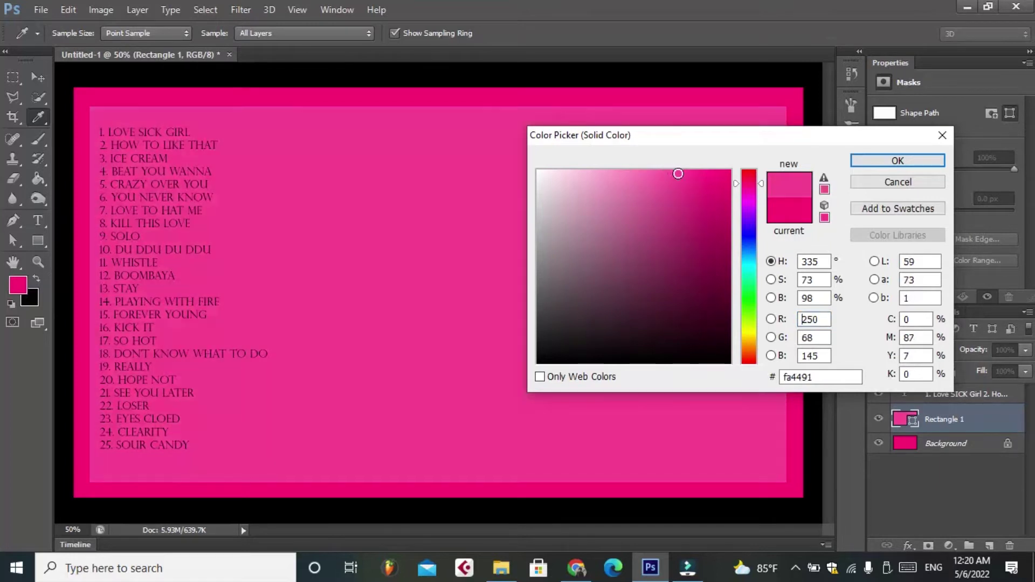
drag(678, 173, 671, 174)
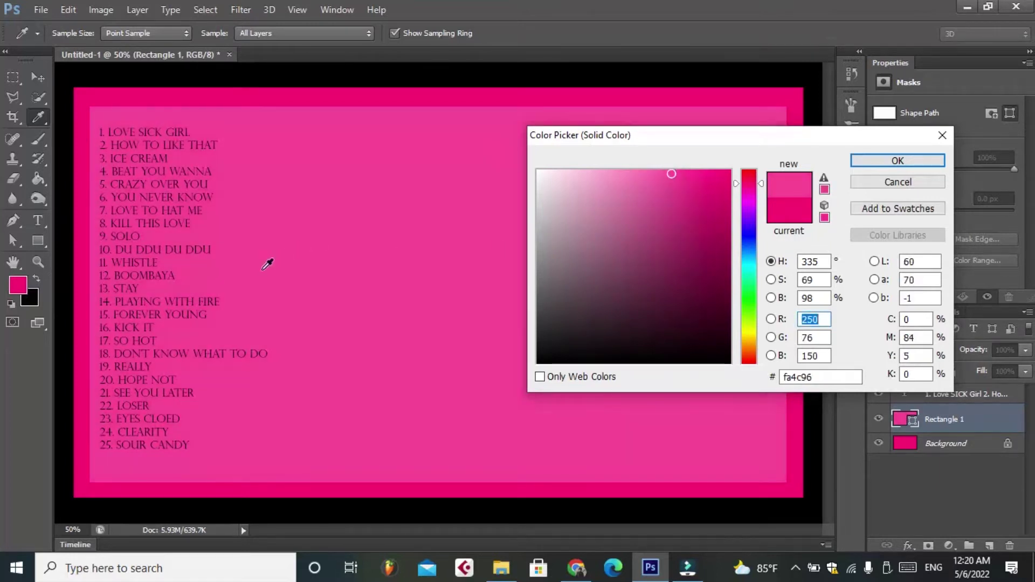
click(681, 174)
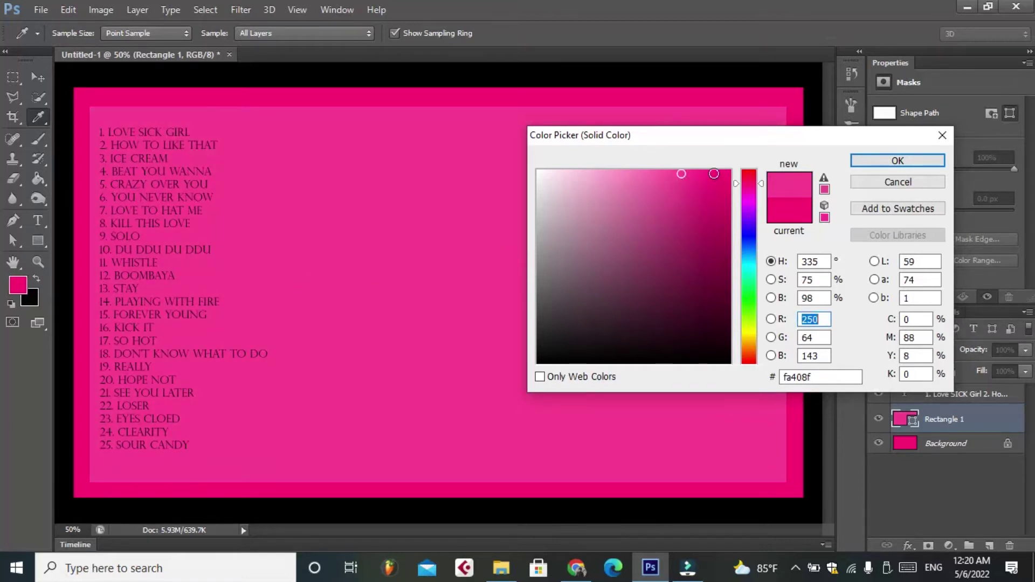
click(687, 172)
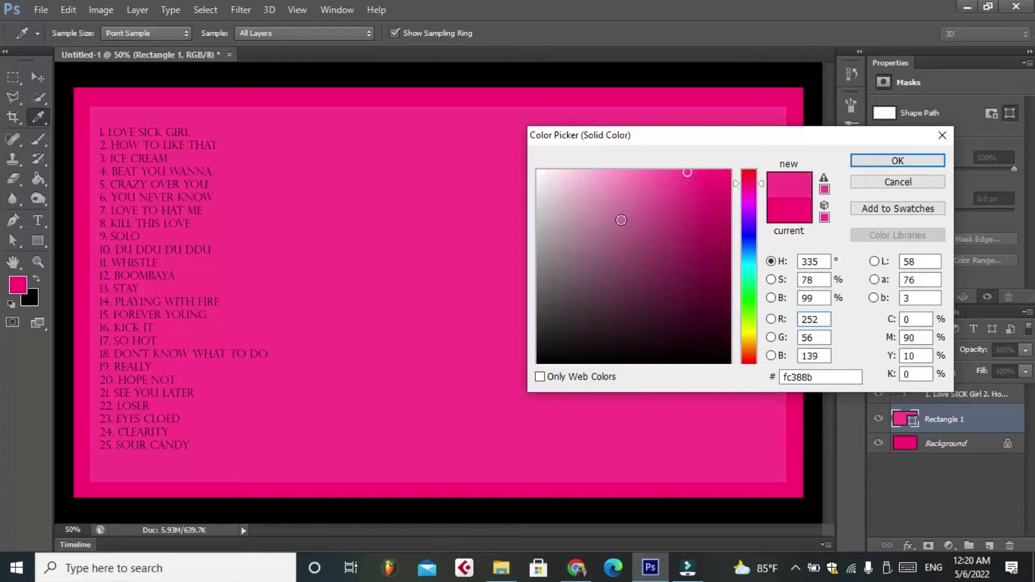
click(882, 161)
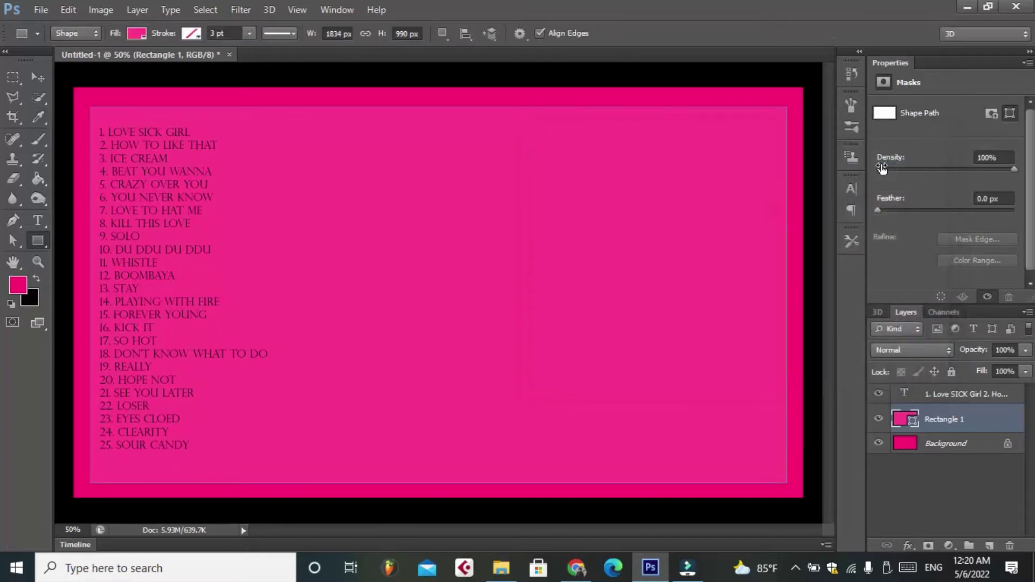
- Duplicate the song-list layer and drag the copy to the poster's right side
click(36, 79)
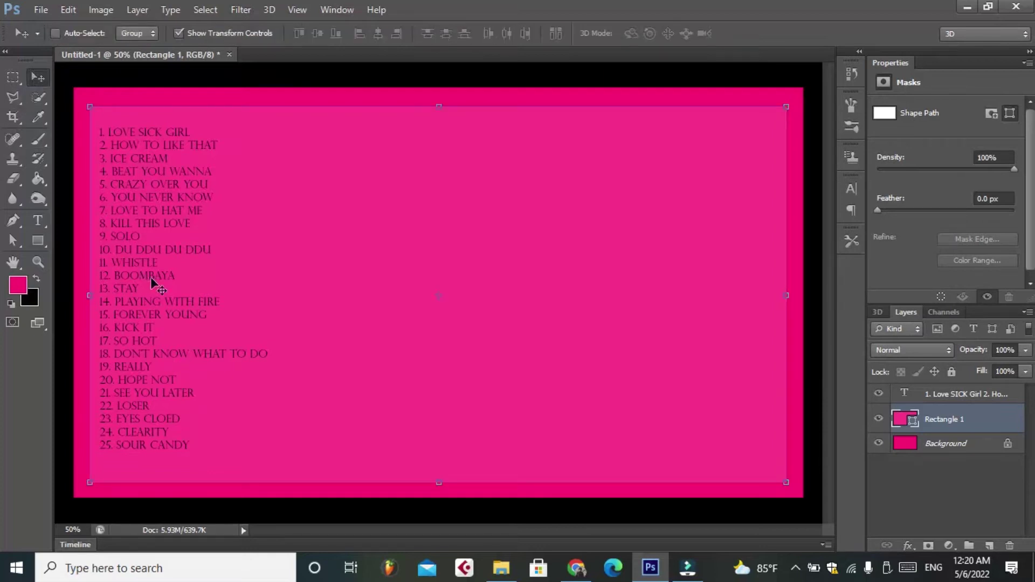
click(941, 395)
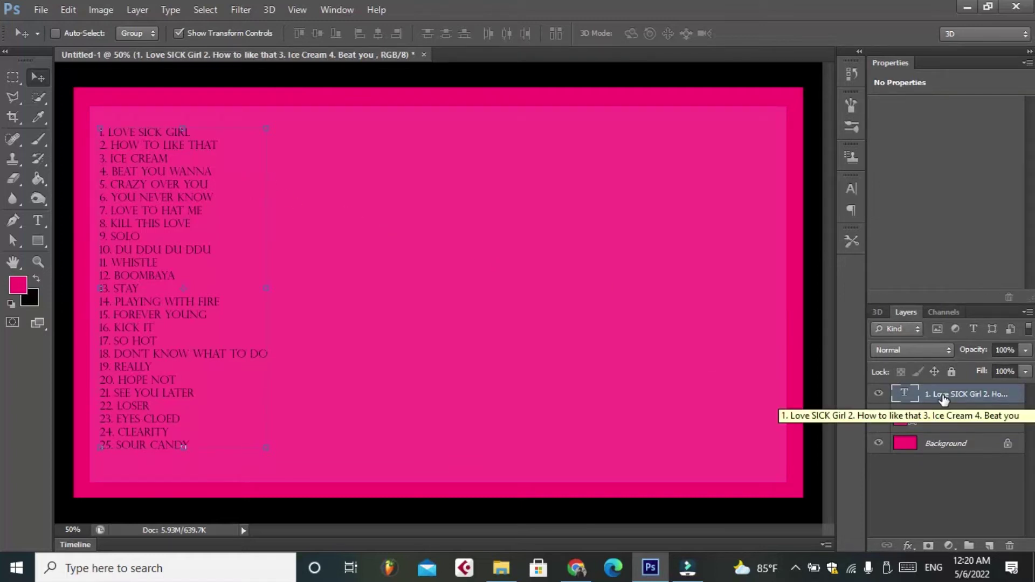
key(ctrl+j)
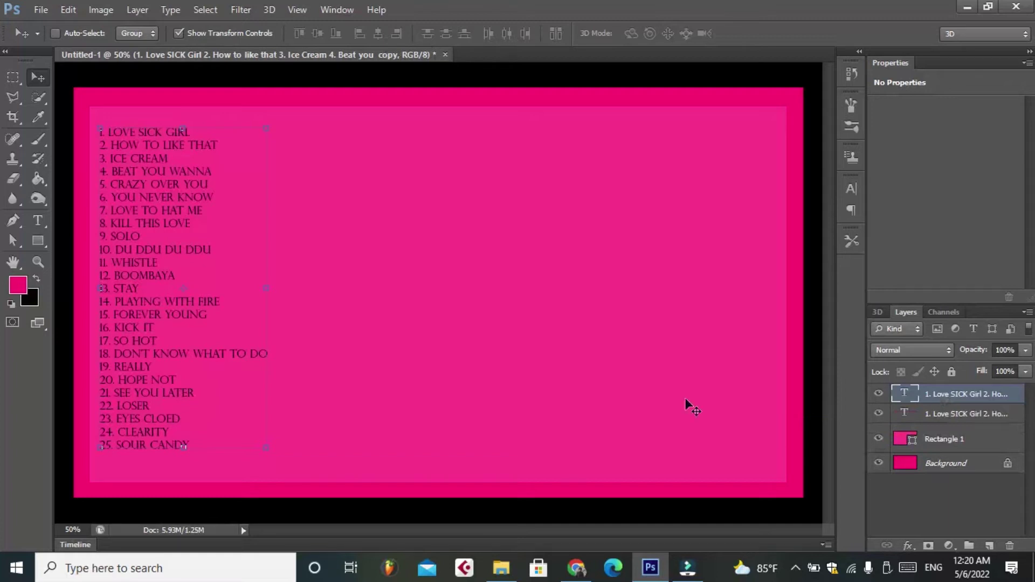
drag(240, 222, 717, 228)
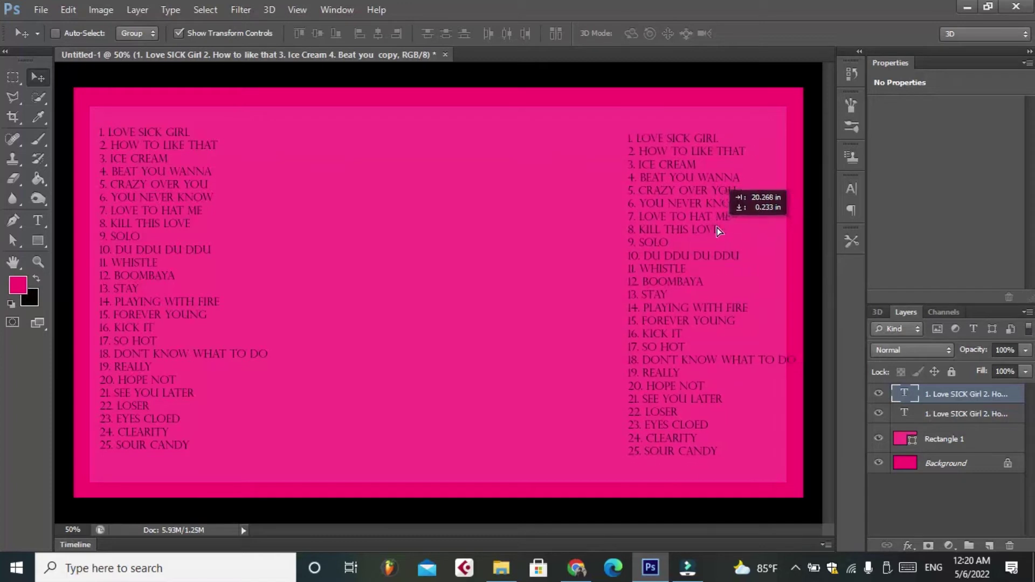
drag(717, 228, 721, 231)
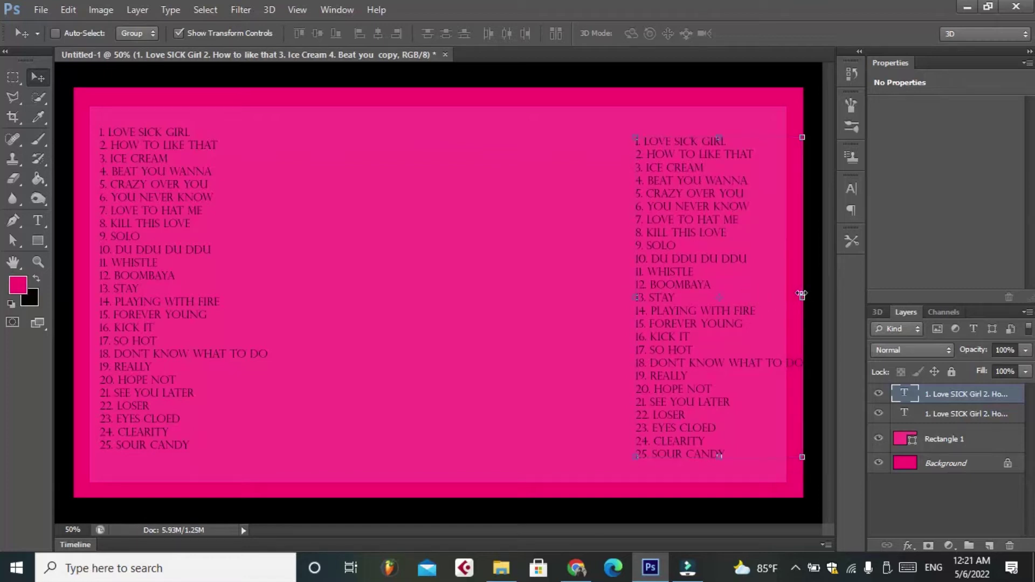
- Nudge the copied list inside the border with Free Transform, then reselect the original list layer
click(797, 297)
drag(797, 297, 790, 294)
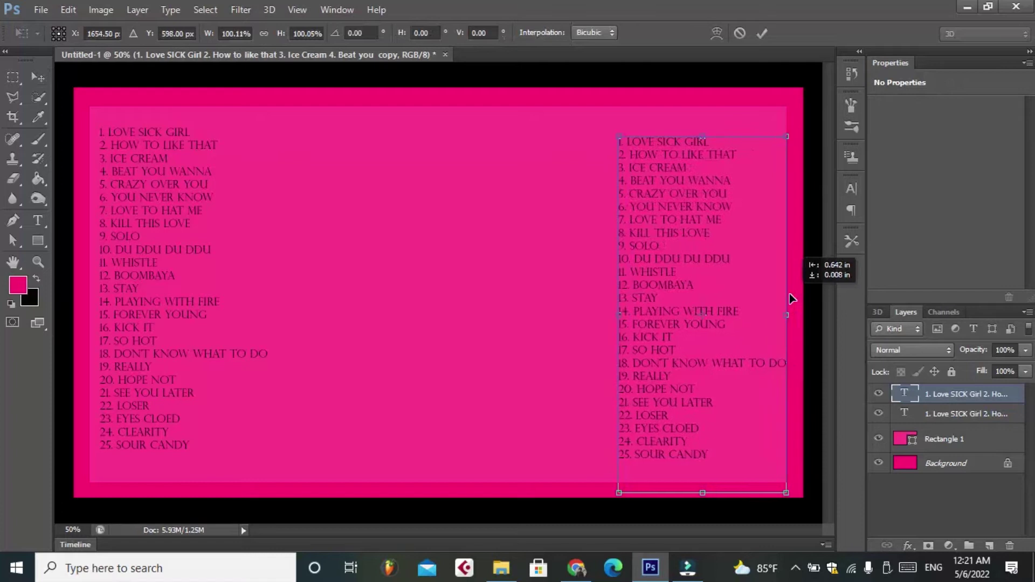
click(762, 34)
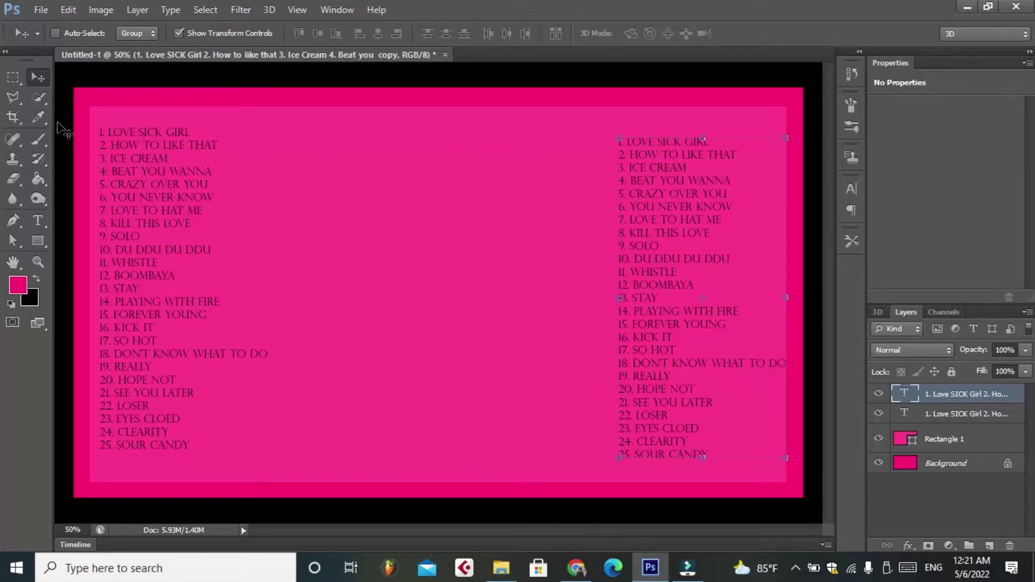
click(37, 220)
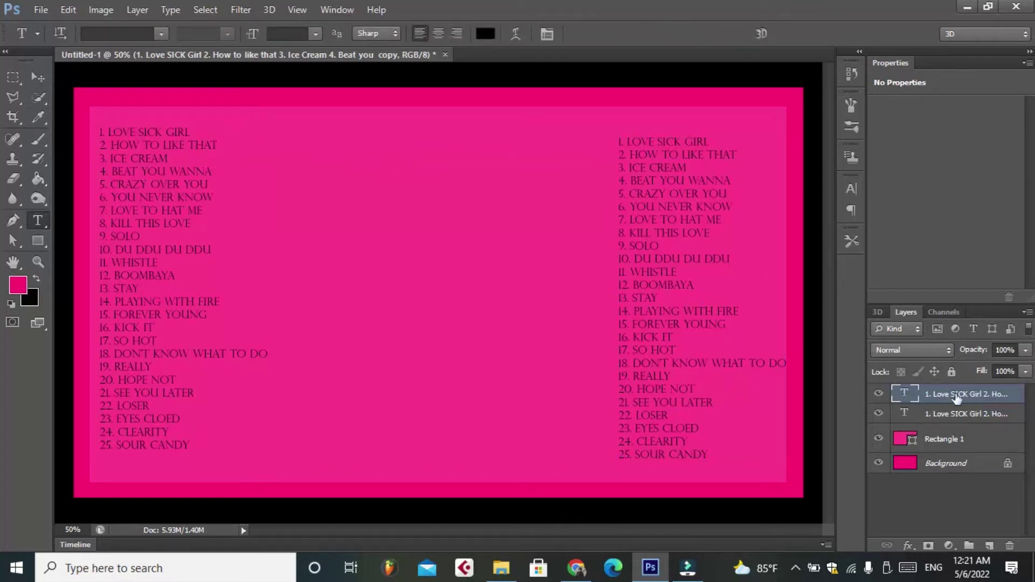
click(953, 416)
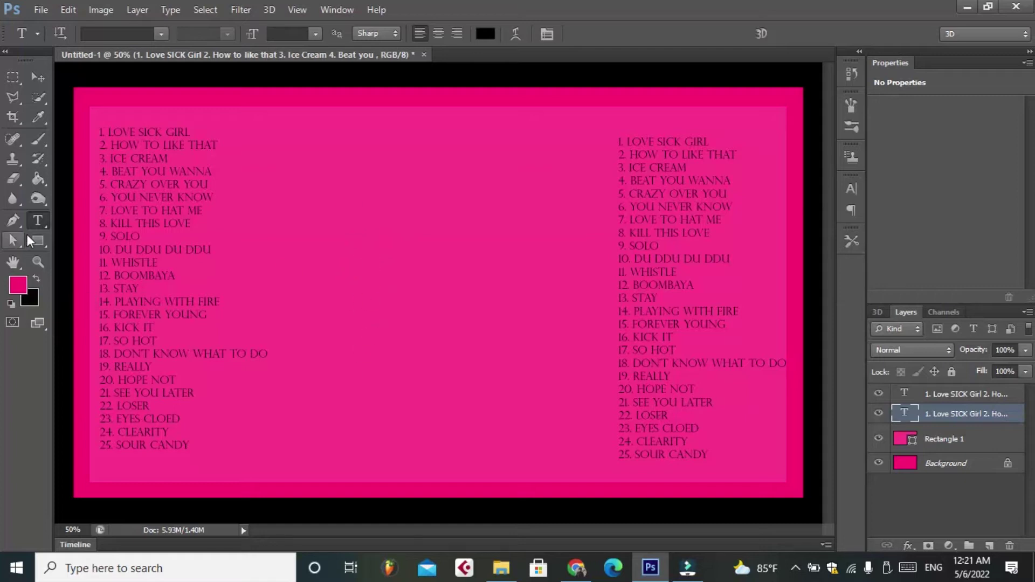
click(38, 242)
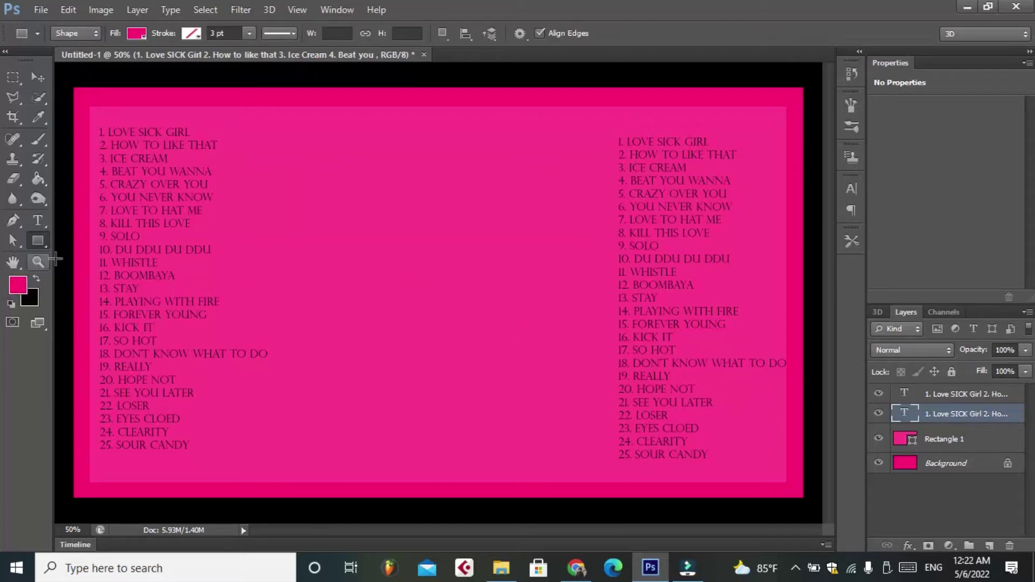
- Draw a deep pink rectangle in the centre and position it between the two lists
right_click(43, 243)
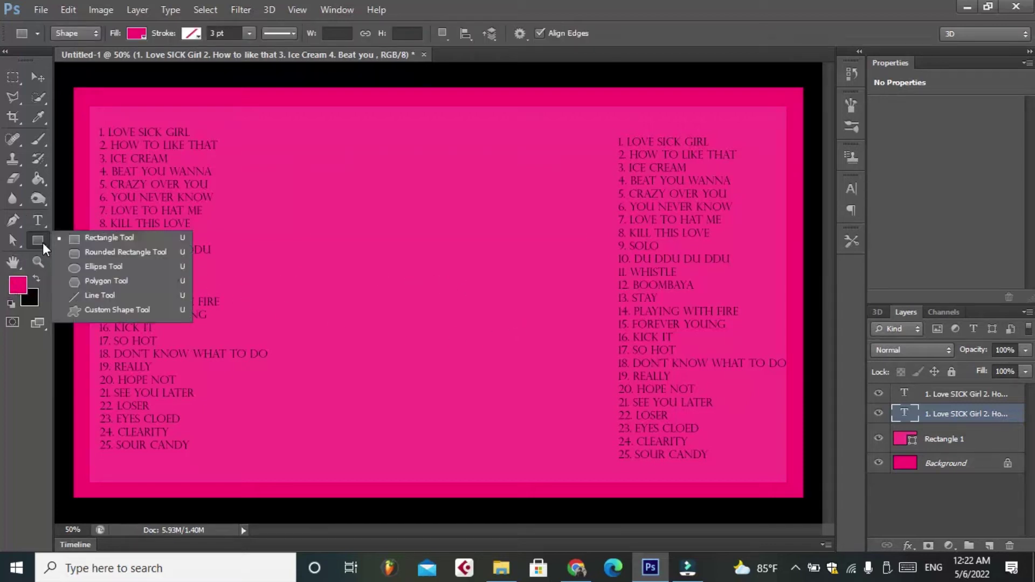
click(43, 241)
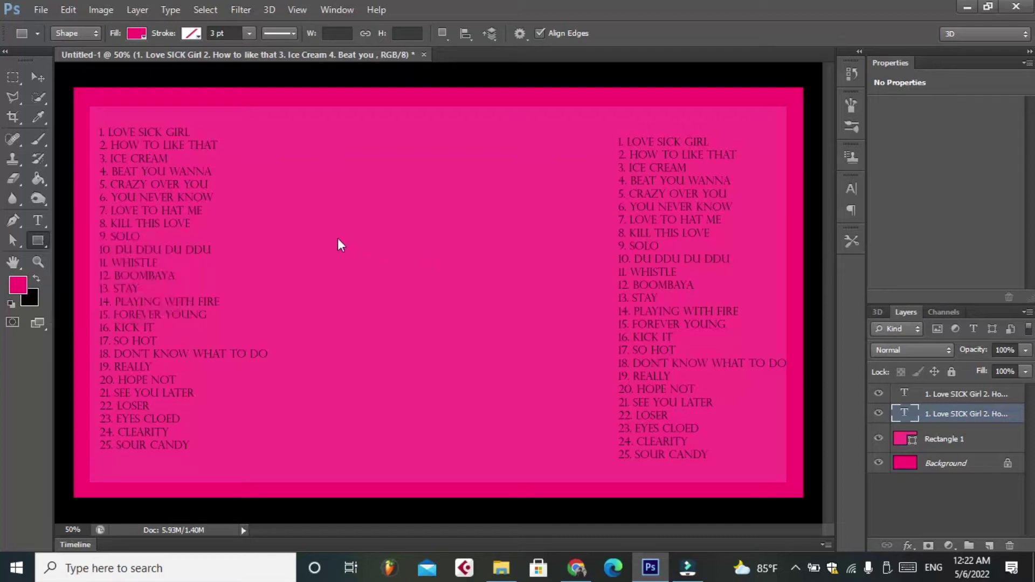
drag(317, 229, 564, 394)
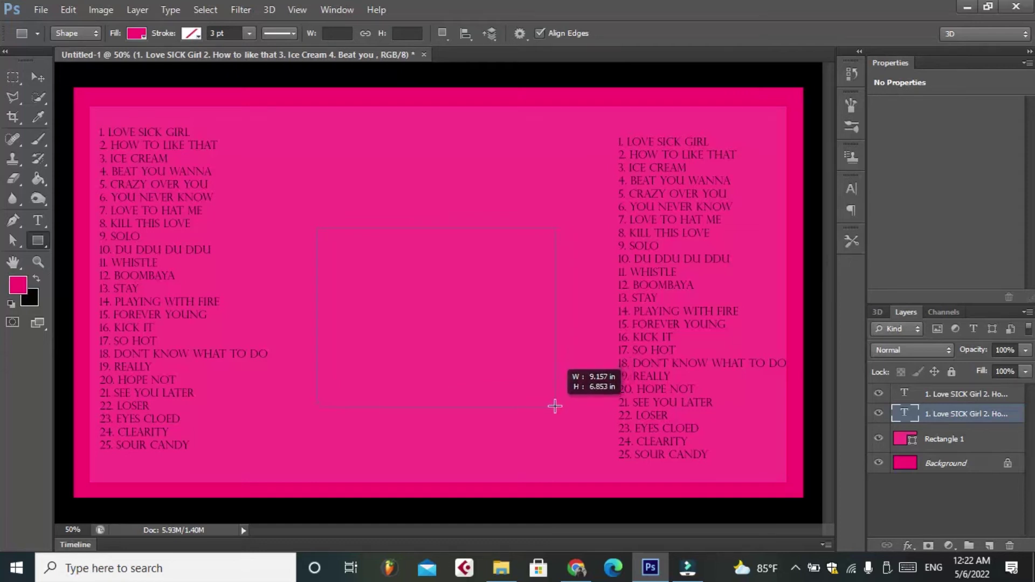
drag(564, 394, 558, 406)
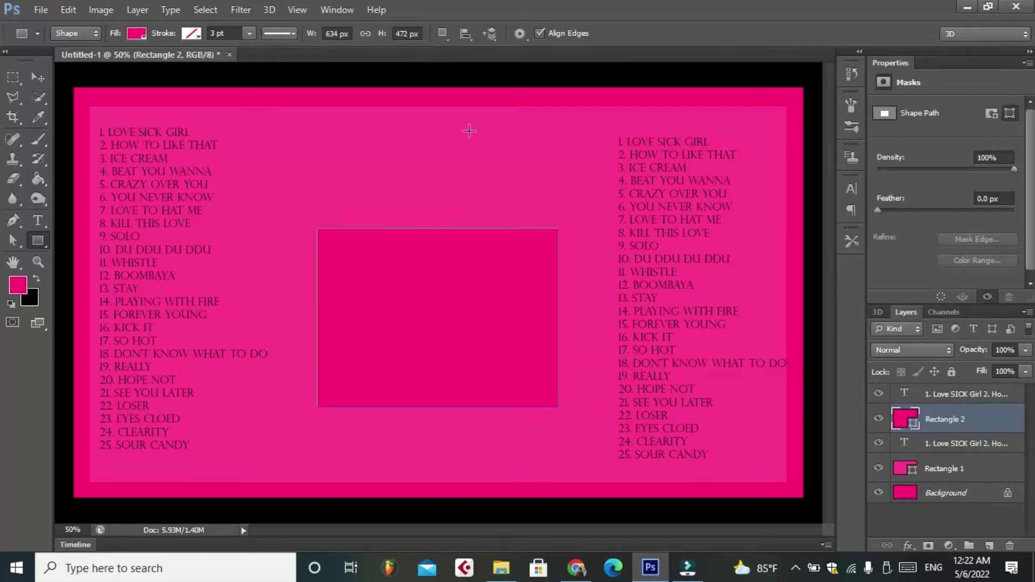
click(37, 77)
drag(446, 356, 490, 350)
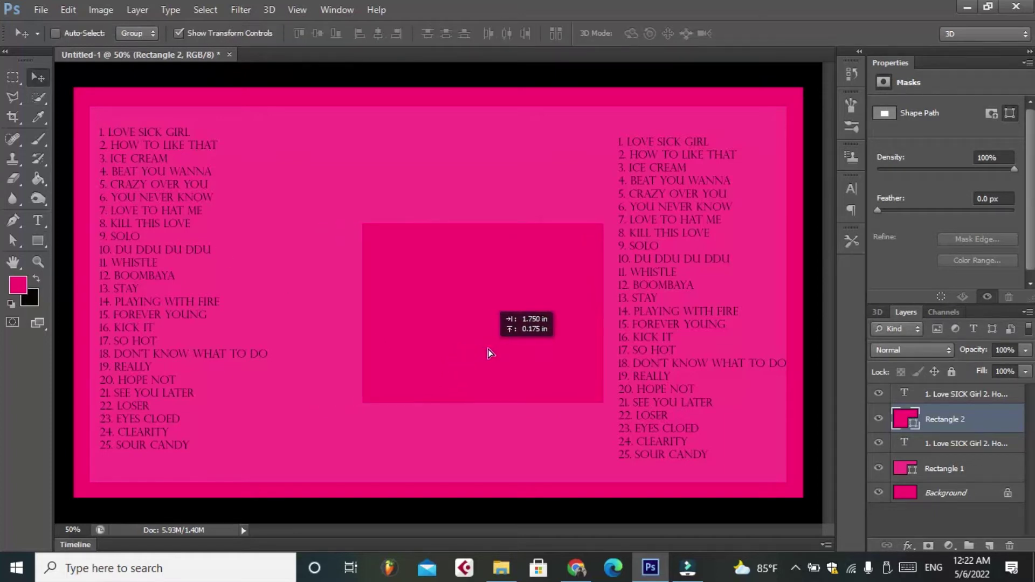
mouse_move(493, 295)
mouse_down()
mouse_move(493, 286)
mouse_move(493, 301)
mouse_up()
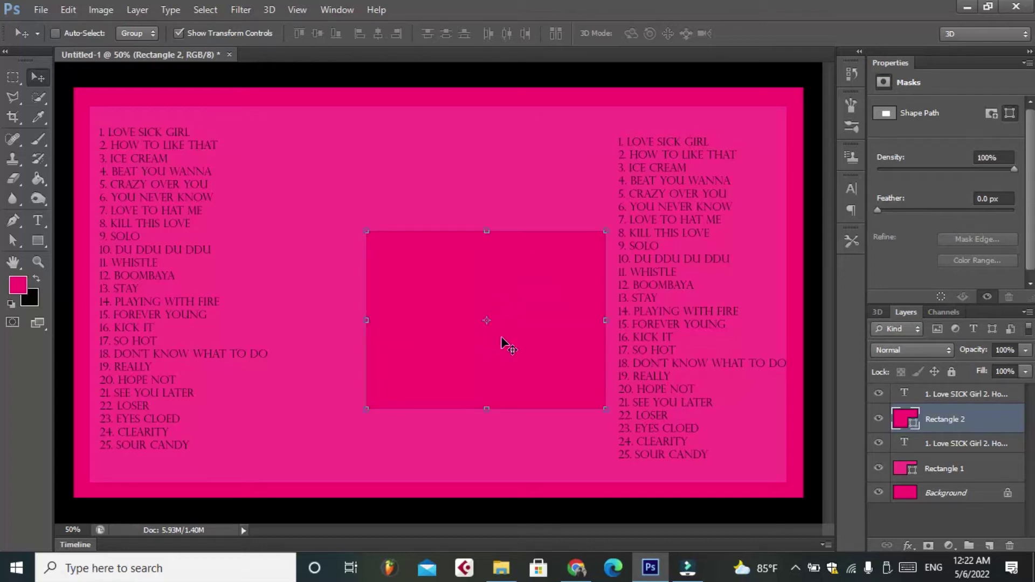
drag(502, 337, 506, 350)
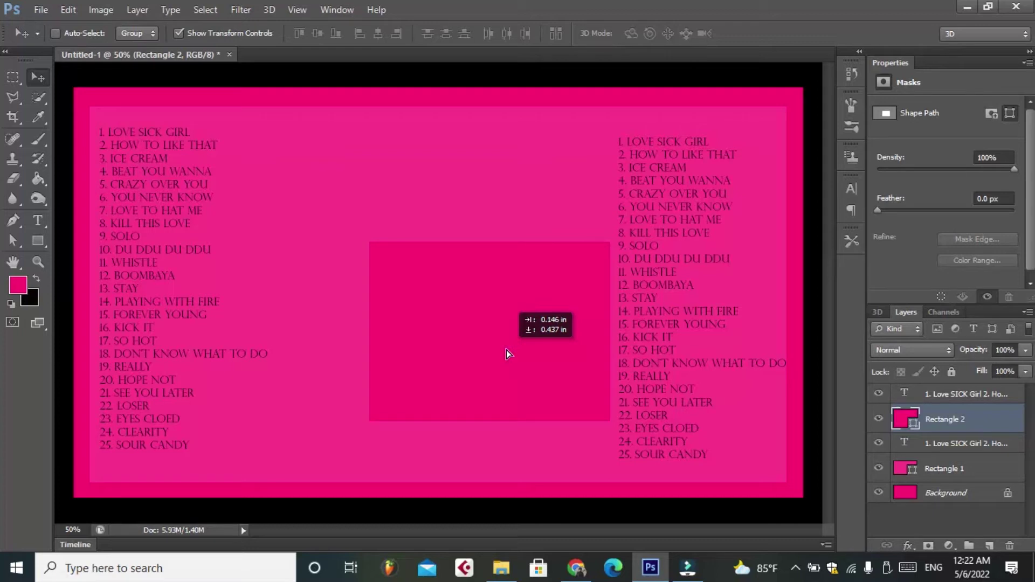
drag(506, 351, 508, 354)
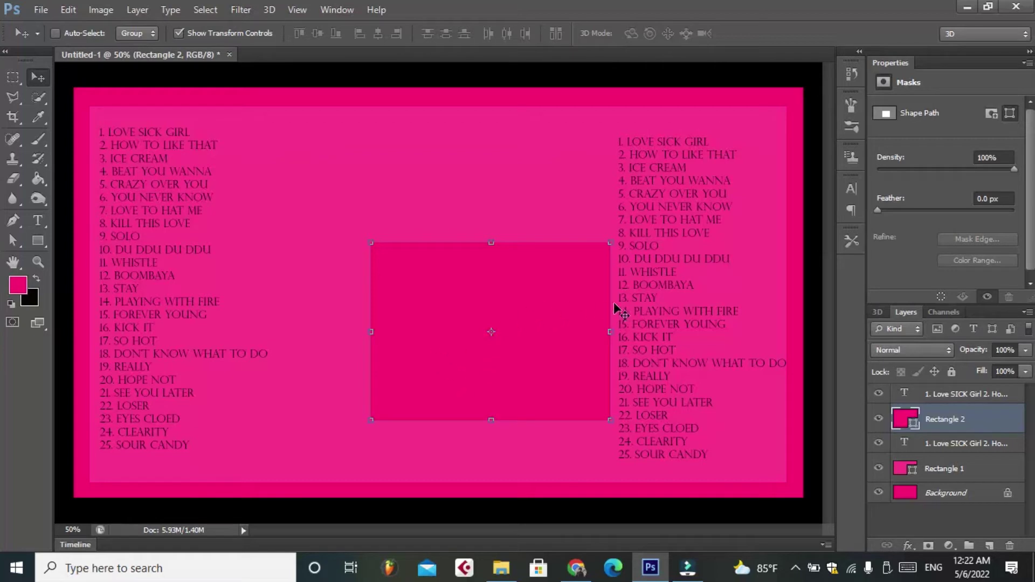
double_click(912, 426)
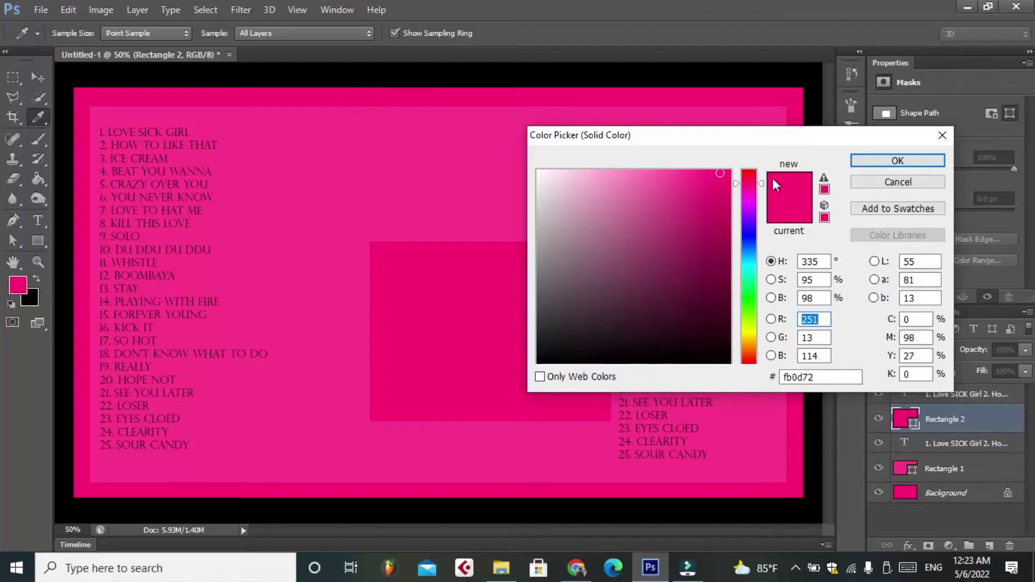
click(885, 163)
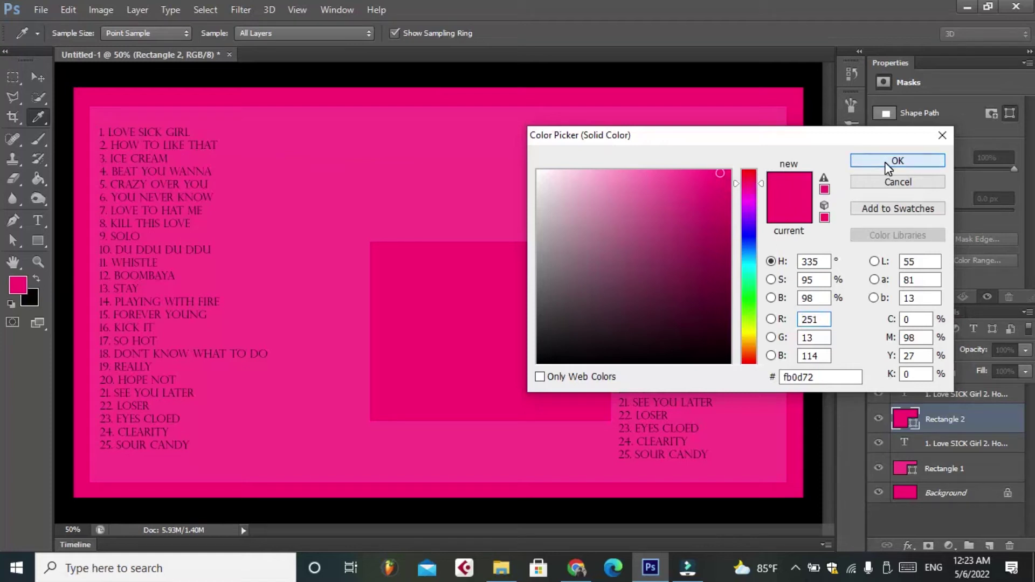
key(v)
click(887, 162)
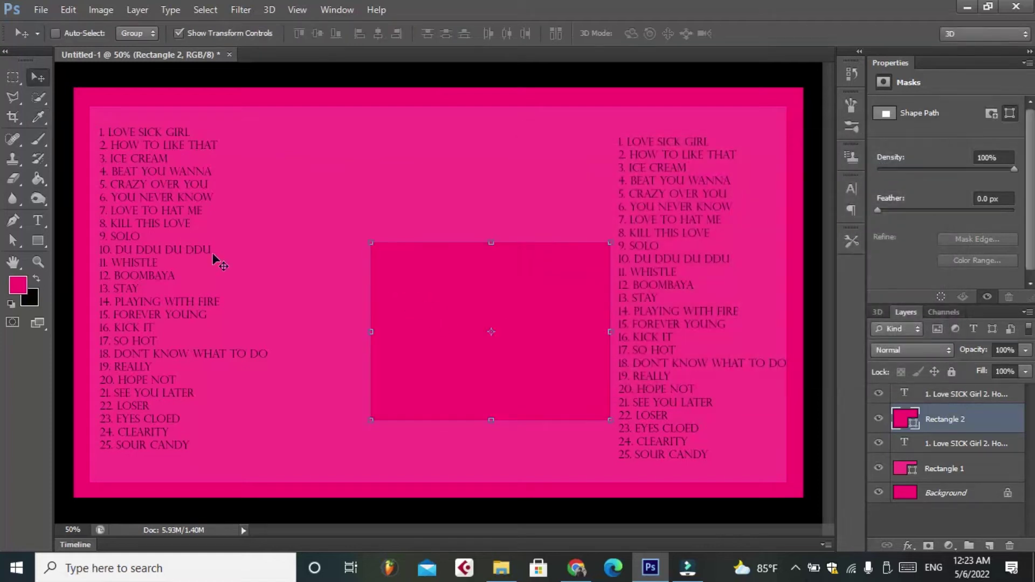
click(43, 241)
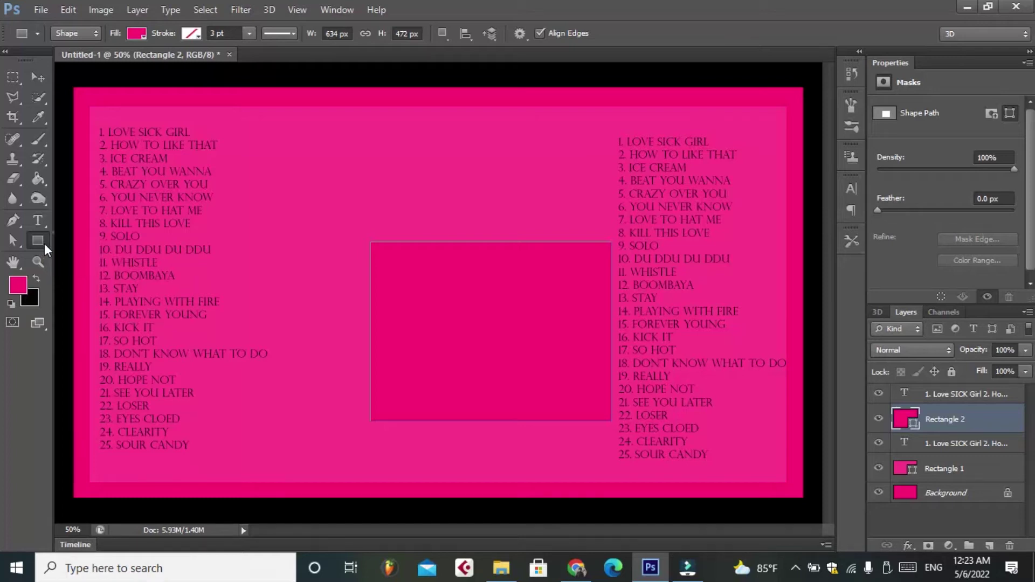
- Draw a rectangle over the first one's upper left, filled with sampled pink fc388b
right_click(38, 241)
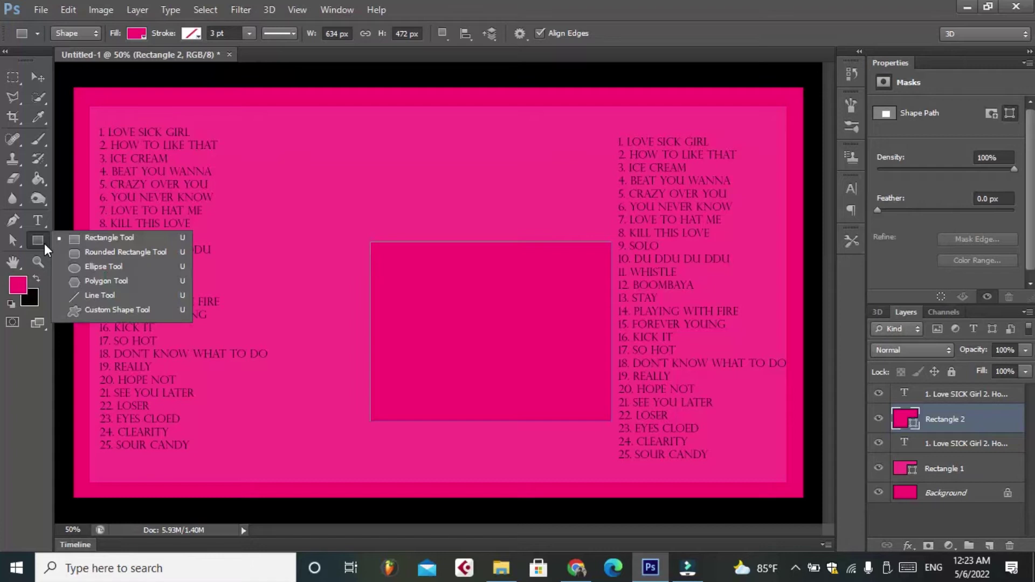
click(96, 237)
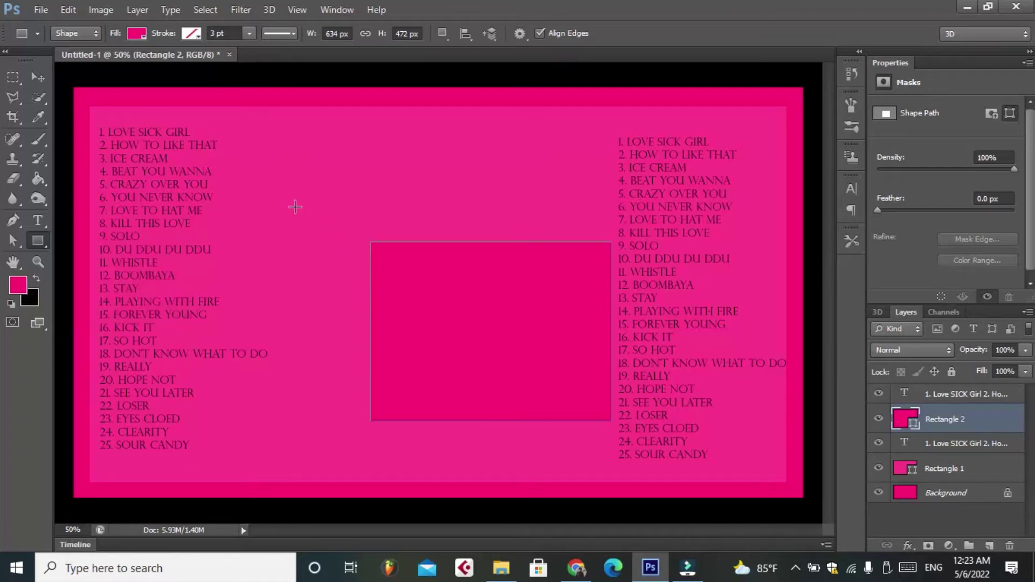
drag(281, 203, 564, 363)
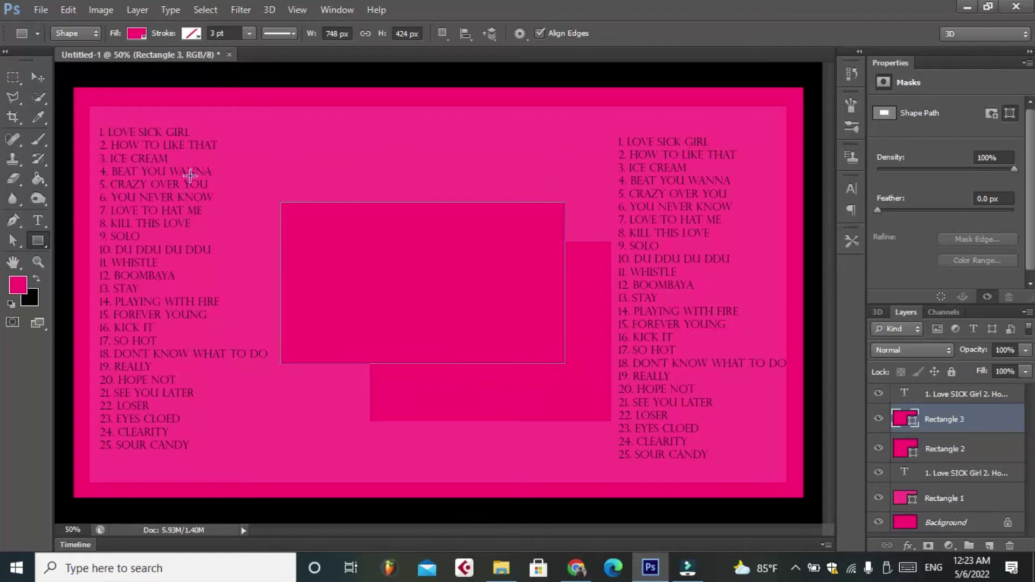
double_click(914, 425)
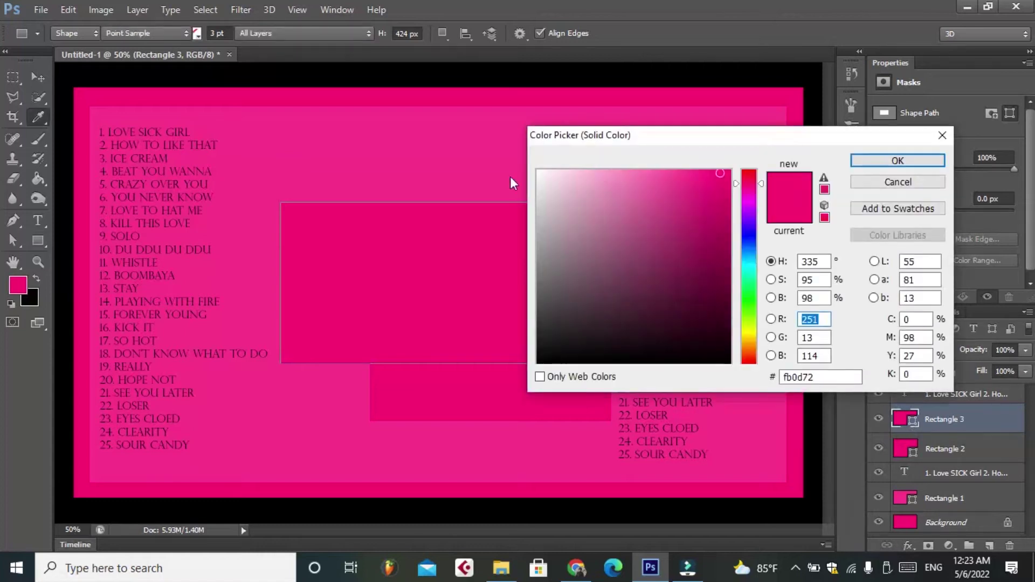
click(325, 160)
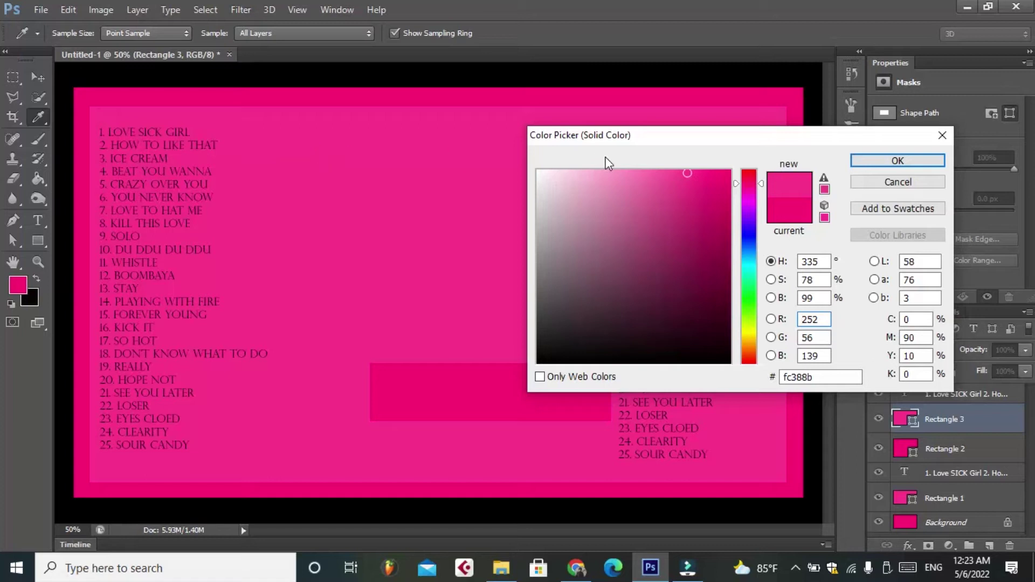
click(898, 162)
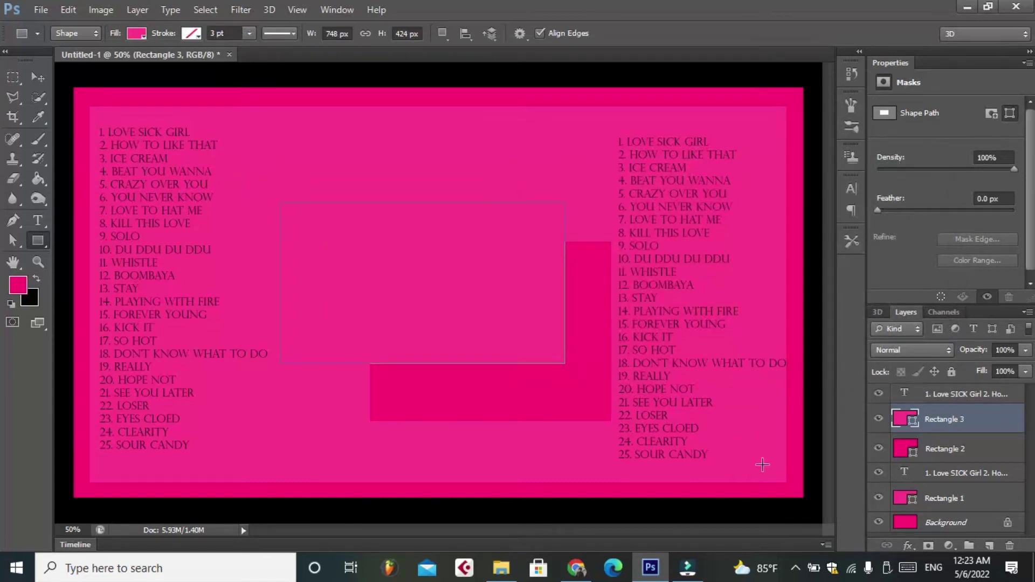
- Add a near-white fffcfc Stroke layer style to Rectangle 3
click(910, 548)
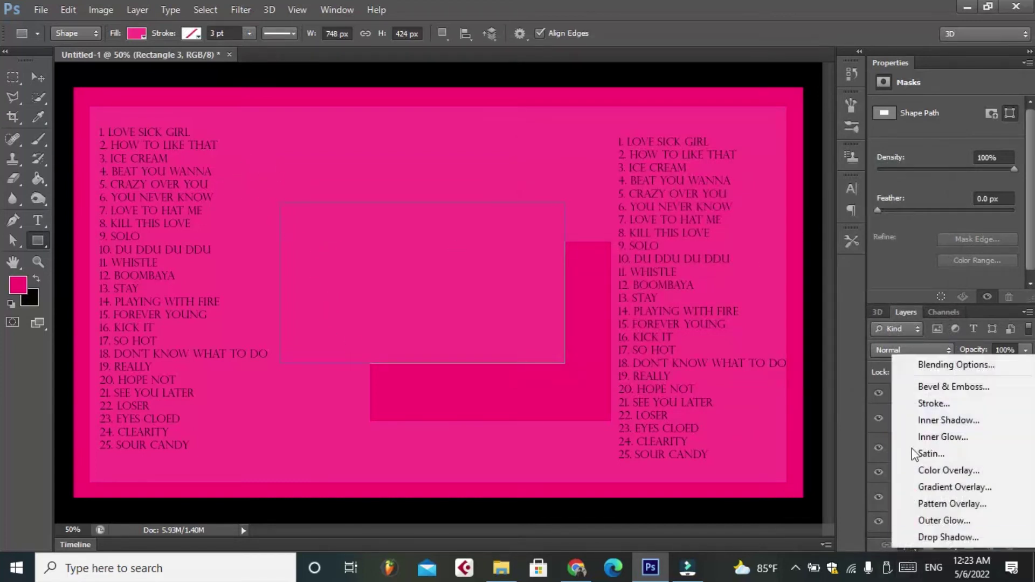
click(927, 404)
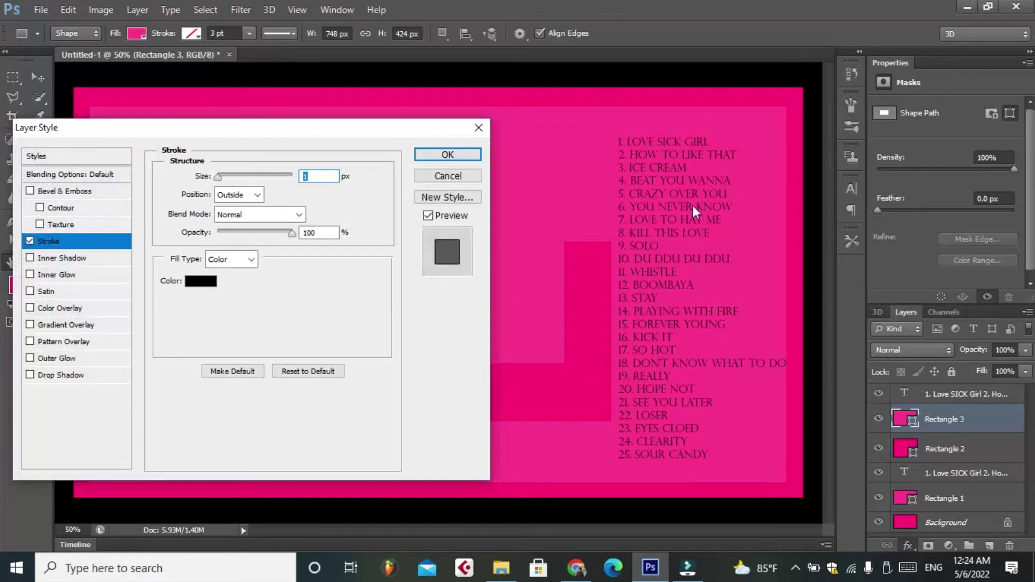
mouse_move(244, 144)
mouse_down()
mouse_move(614, 140)
mouse_move(643, 118)
mouse_up()
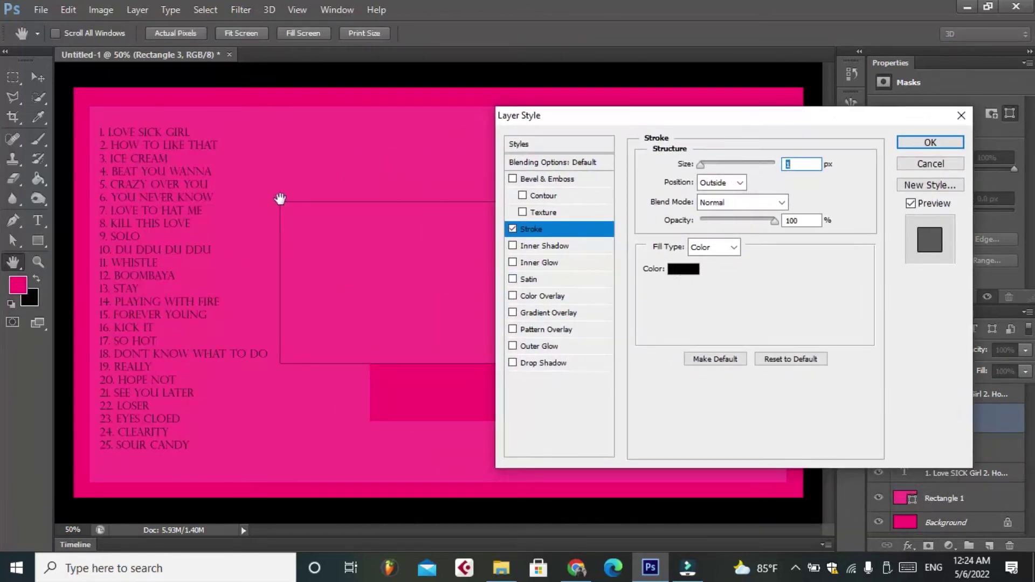
click(682, 269)
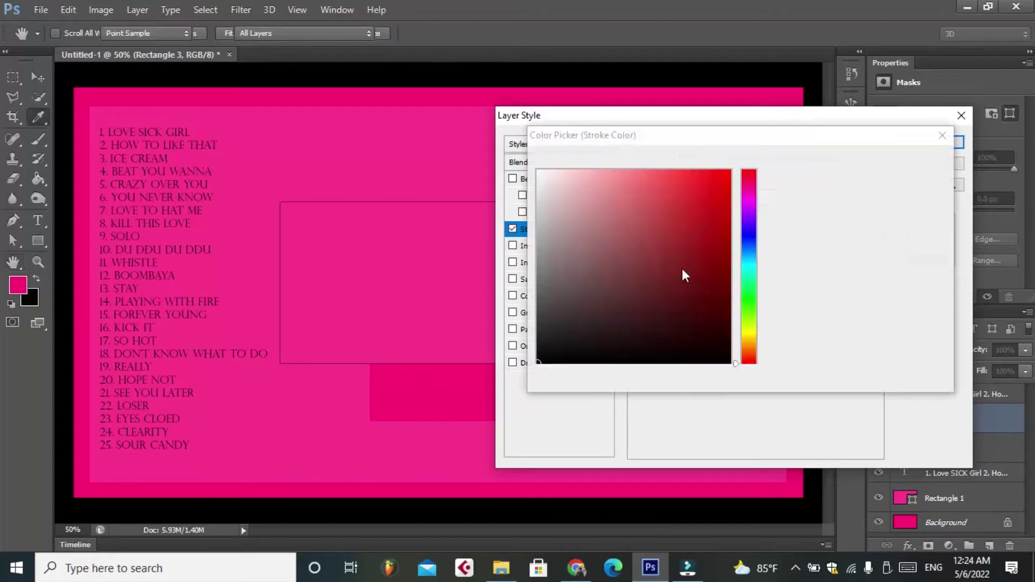
click(539, 170)
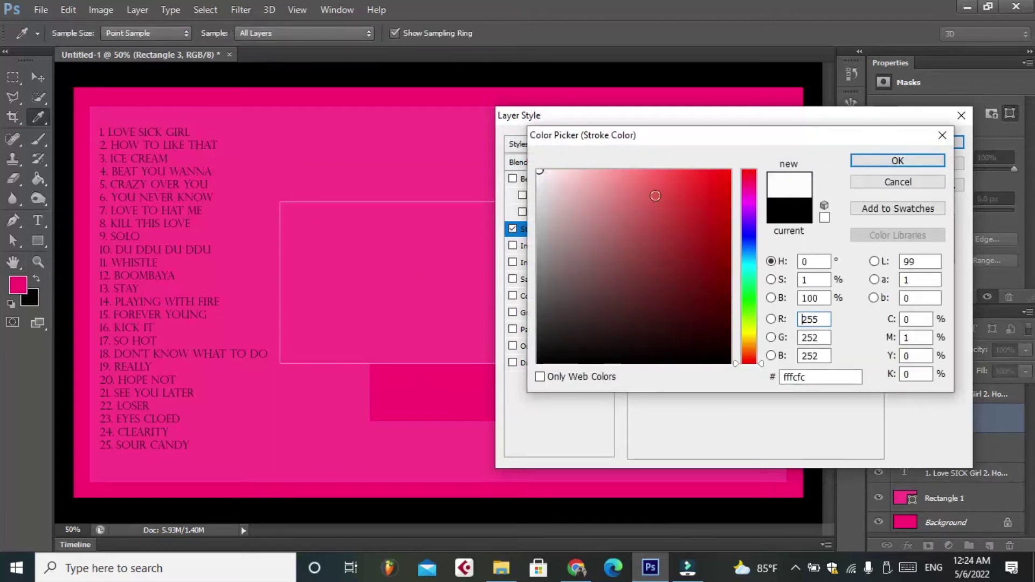
click(897, 161)
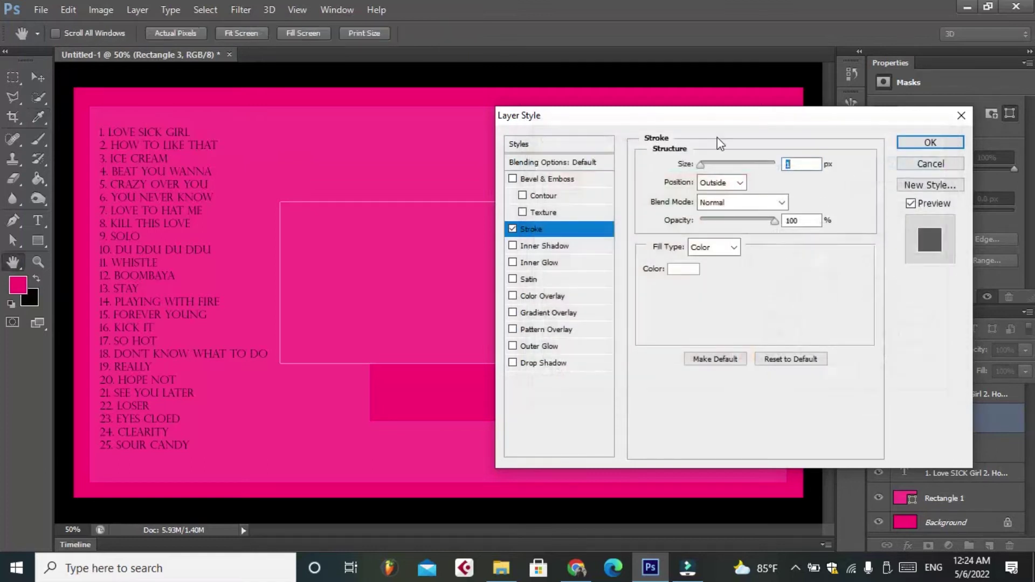
mouse_move(719, 121)
mouse_down()
mouse_move(818, 246)
mouse_move(782, 167)
mouse_move(655, 90)
mouse_up()
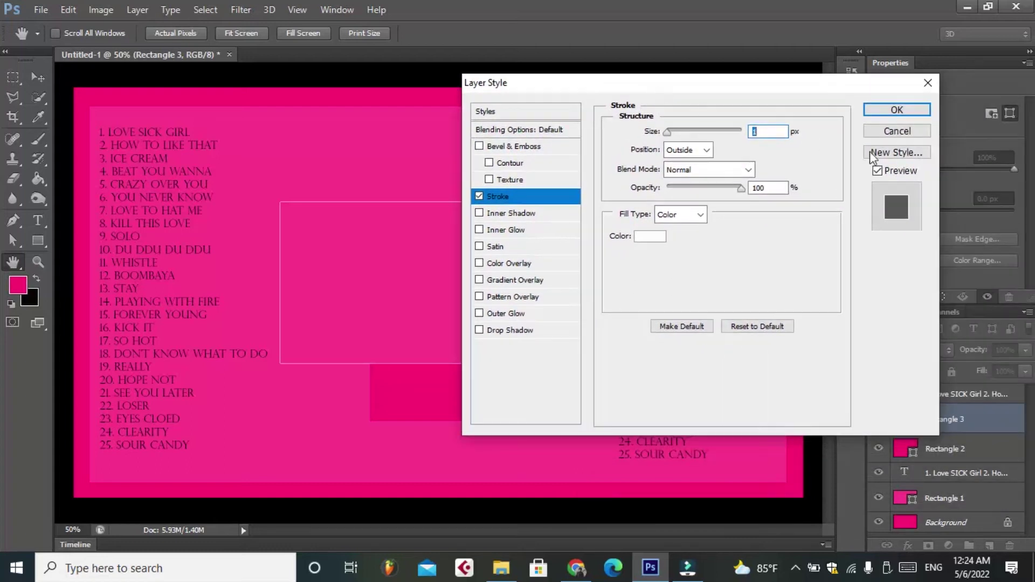
click(895, 110)
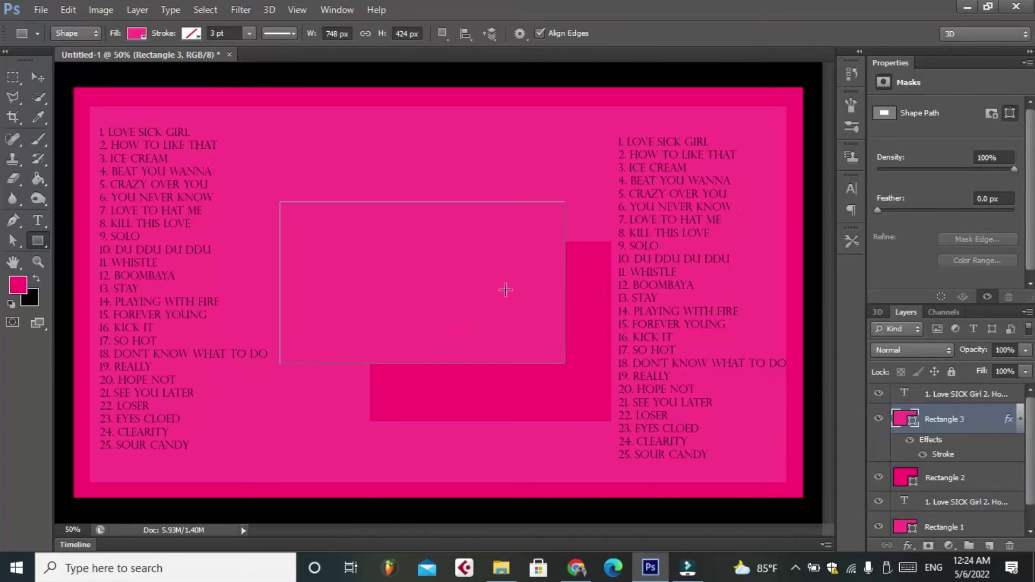
- Move Rectangle 3 slightly down and right, then commit a Free Transform check
click(37, 77)
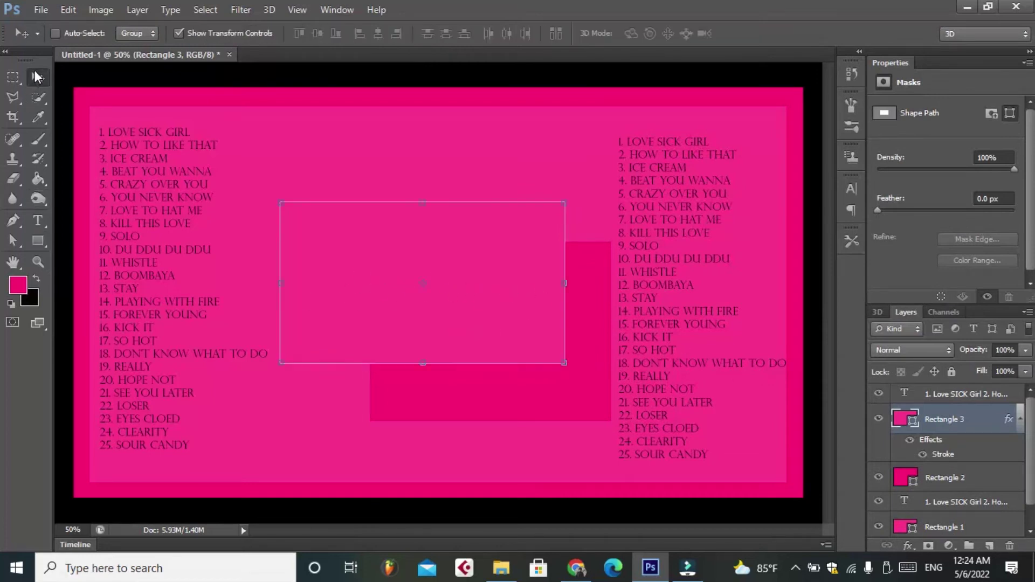
drag(387, 259, 397, 269)
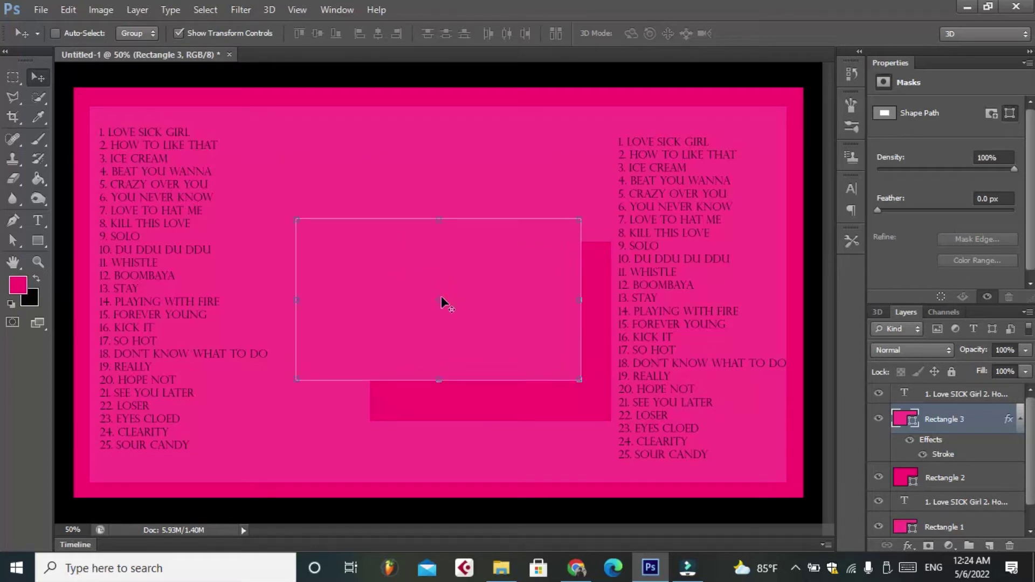
click(439, 301)
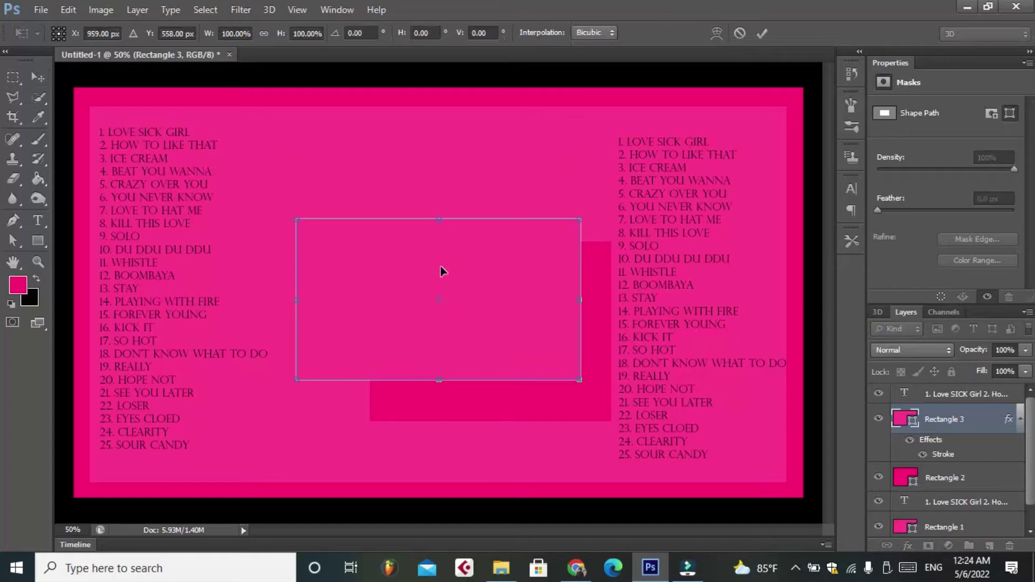
click(762, 34)
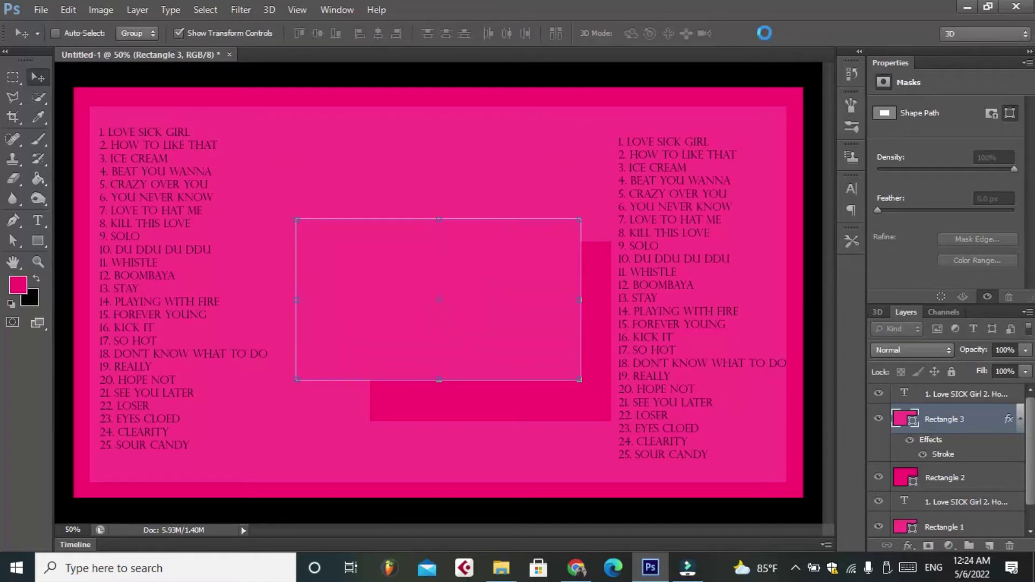
click(39, 236)
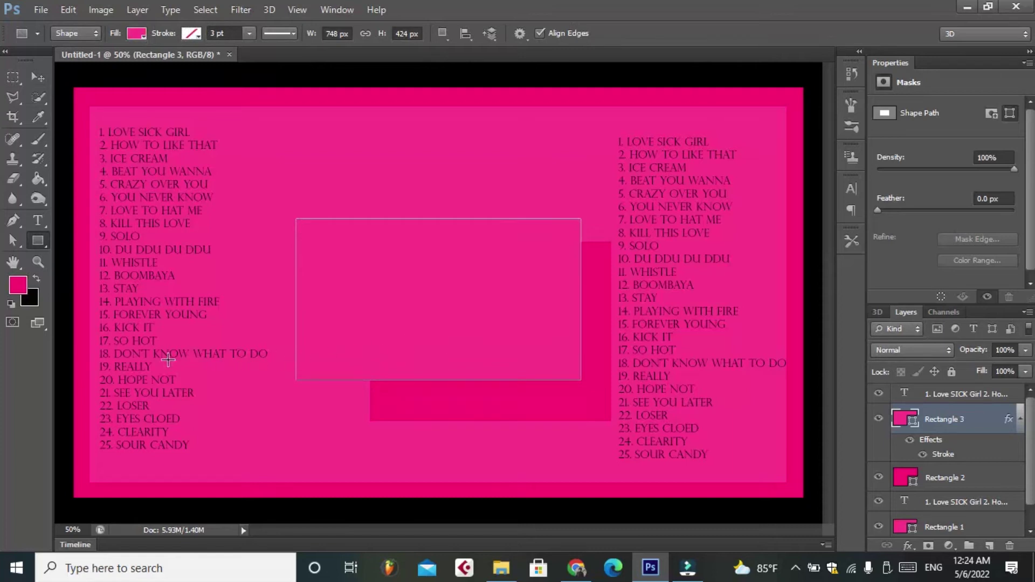
- Draw a tall narrow rectangle at the frame's left edge, filled near-black 050505
right_click(46, 235)
click(89, 235)
mouse_move(298, 220)
mouse_down()
mouse_move(397, 371)
mouse_move(373, 379)
mouse_up()
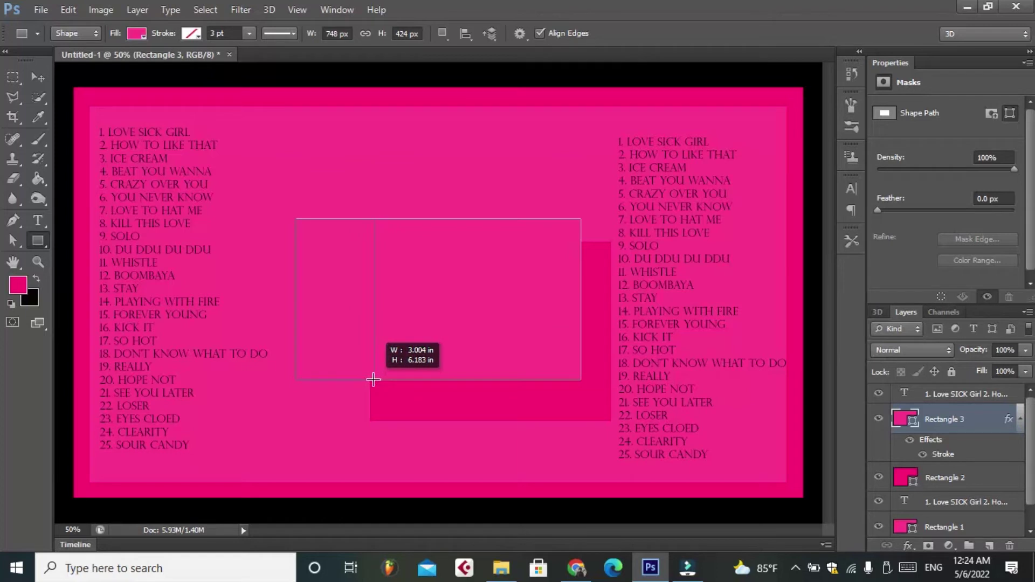
drag(373, 380, 374, 380)
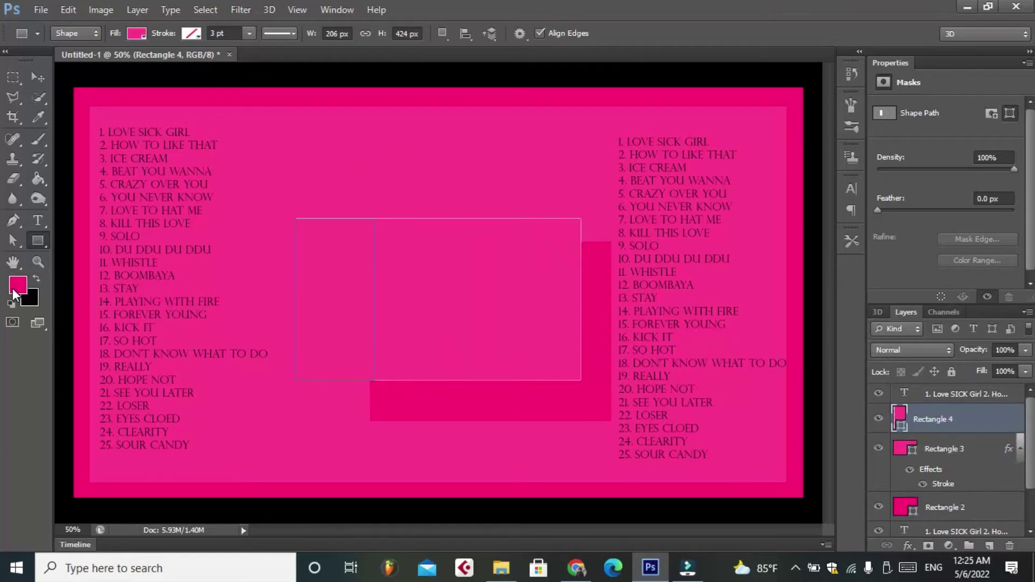
double_click(902, 425)
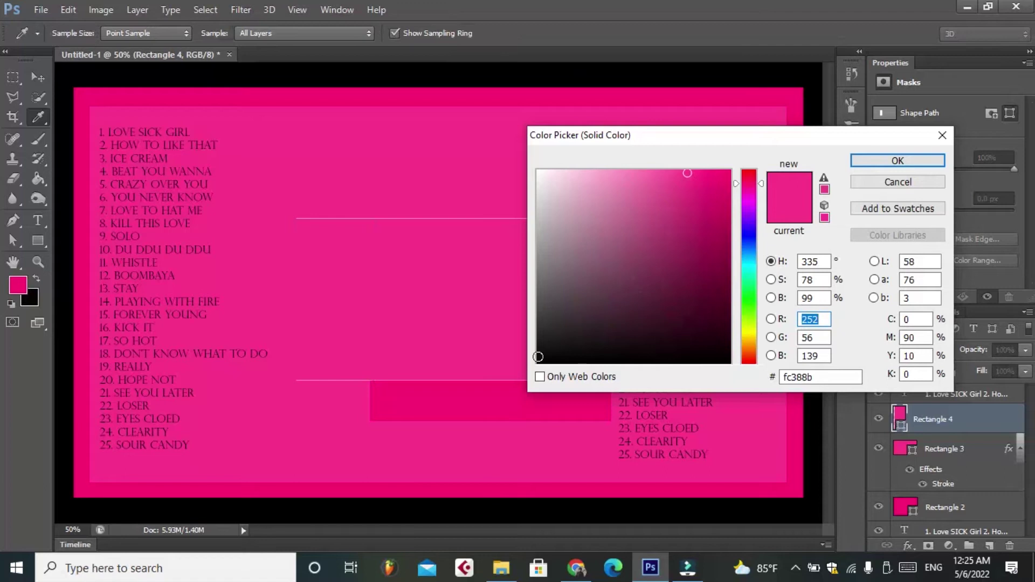
click(539, 359)
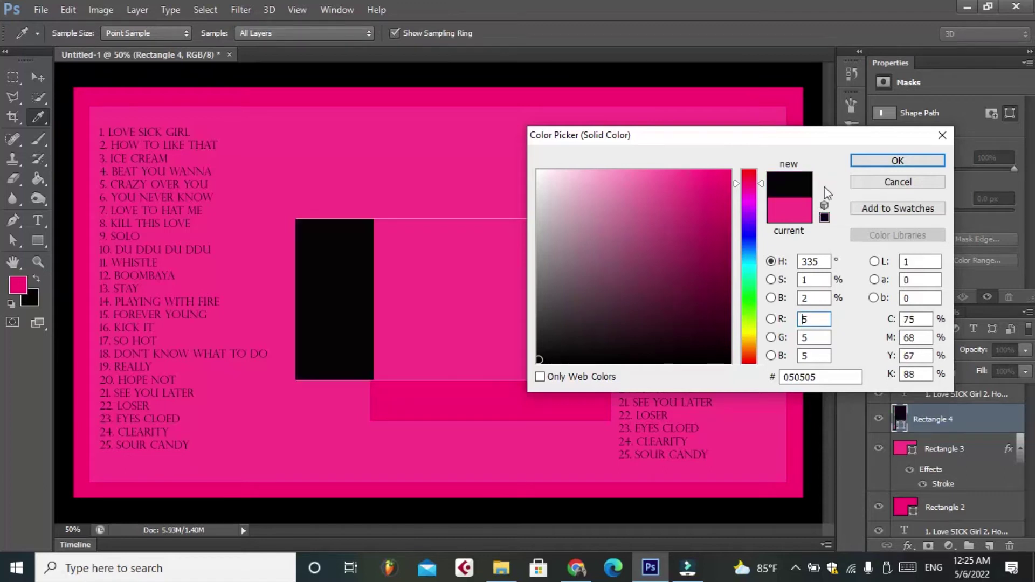
click(873, 161)
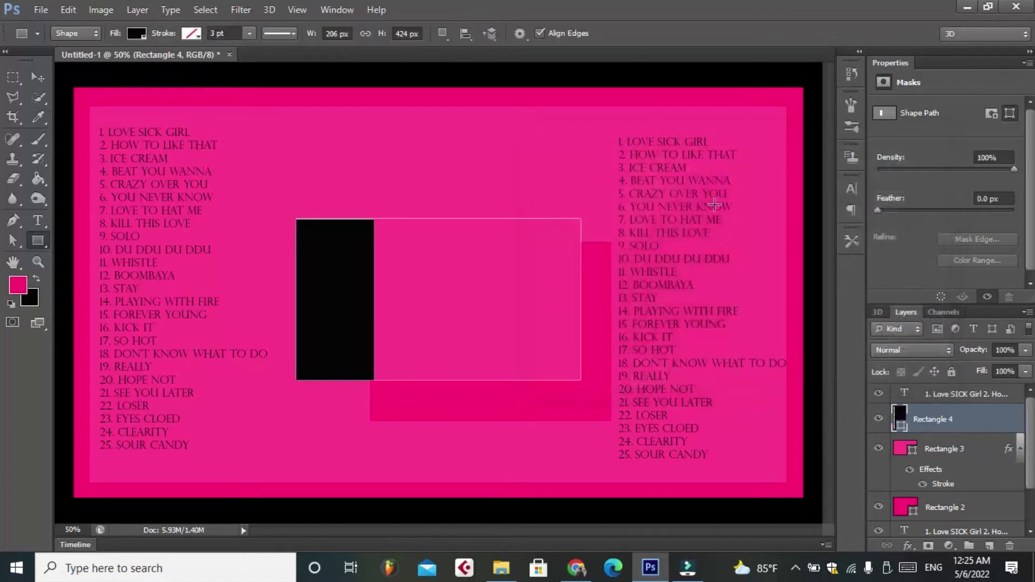
click(35, 75)
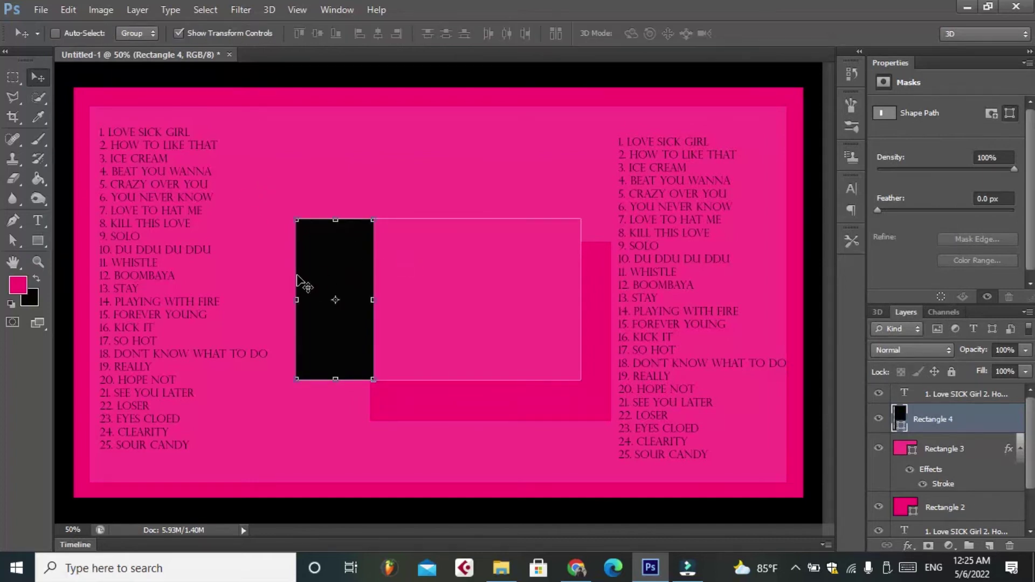
- Make two copies of the black strip, placed side by side to its right
key(ctrl+j)
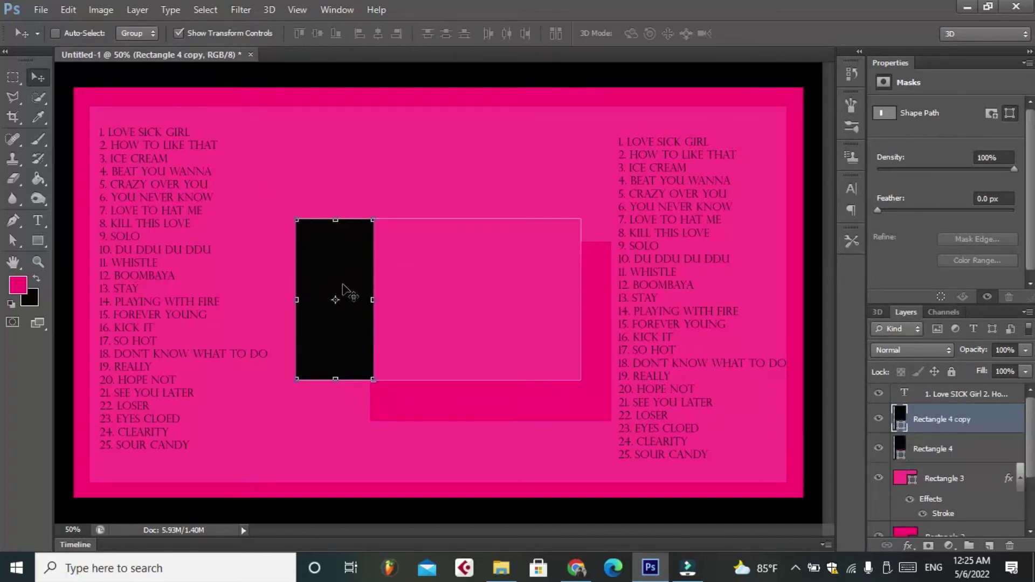
drag(347, 289, 429, 284)
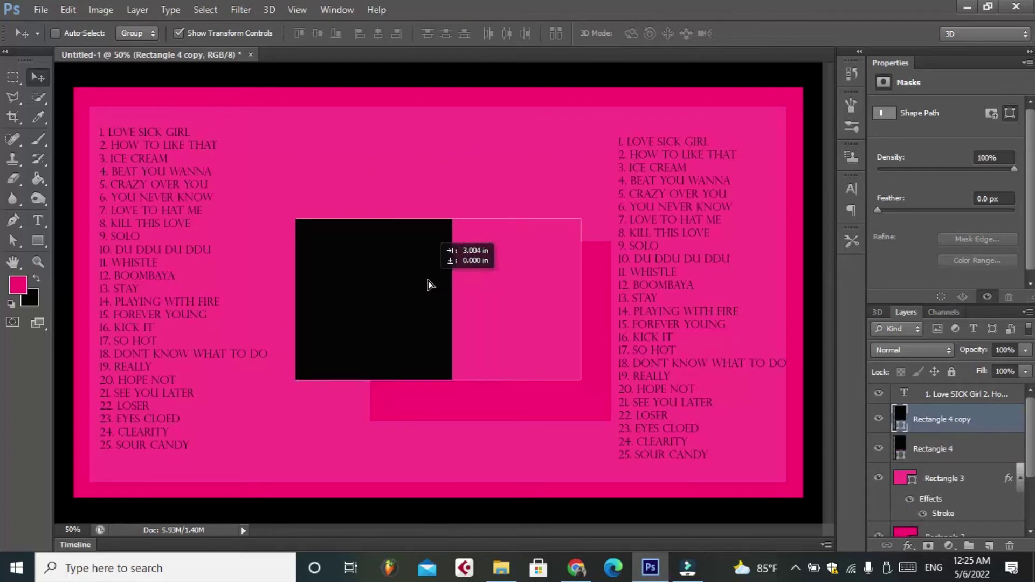
drag(429, 284, 430, 281)
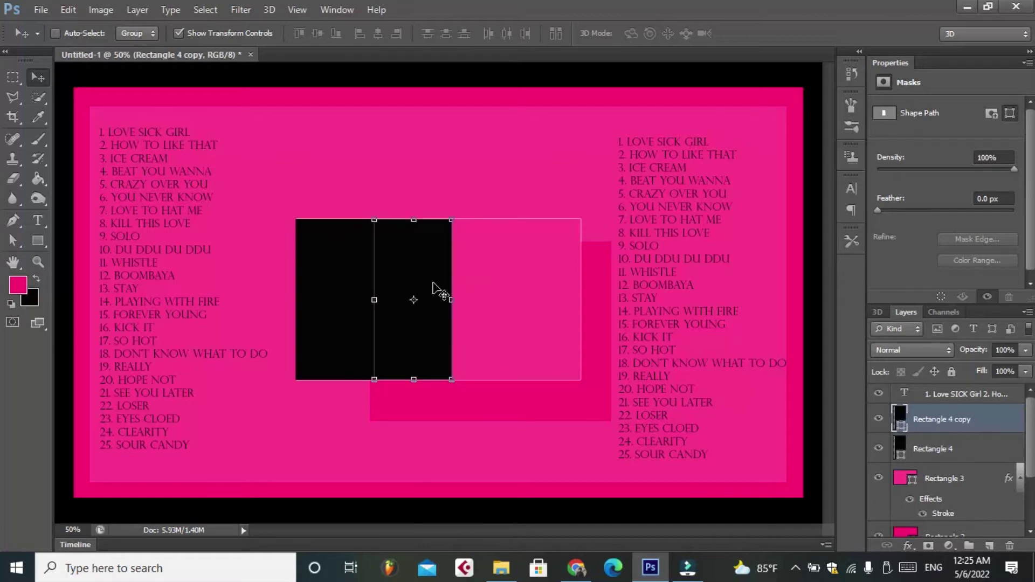
drag(434, 290, 505, 263)
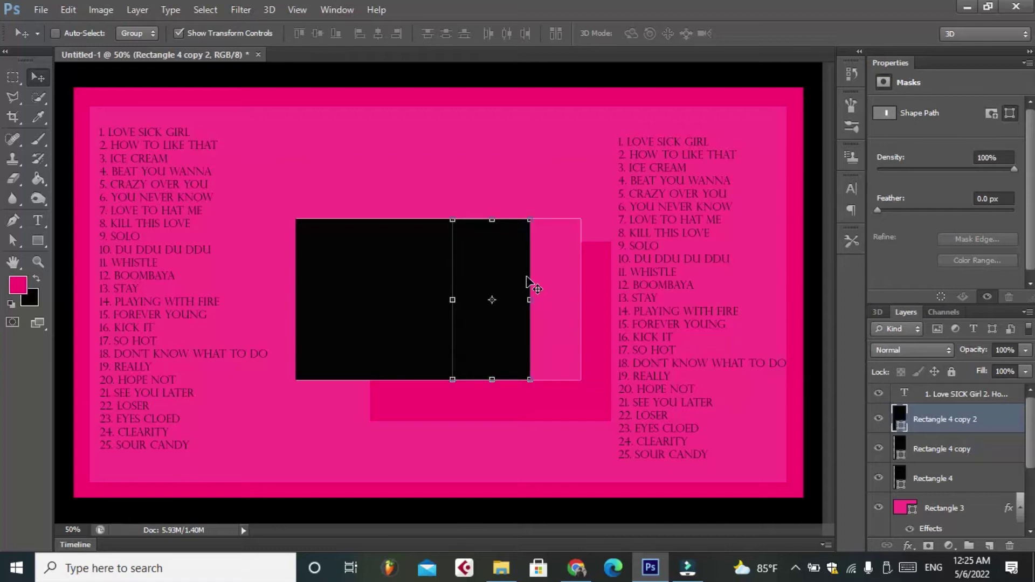
- Add a third strip copy at the frame's right end and narrow the first strip
key(ctrl+j)
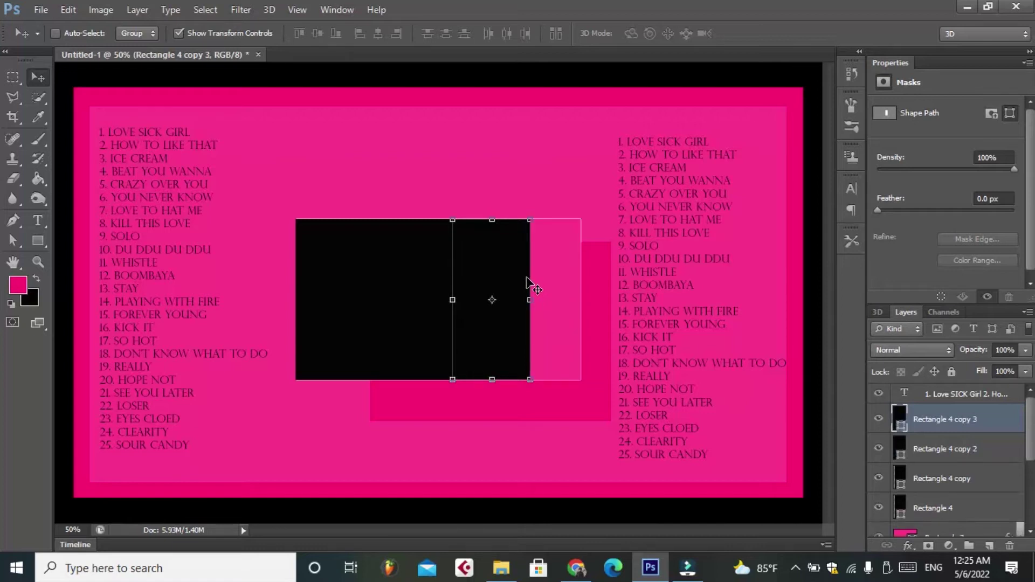
drag(480, 264, 561, 263)
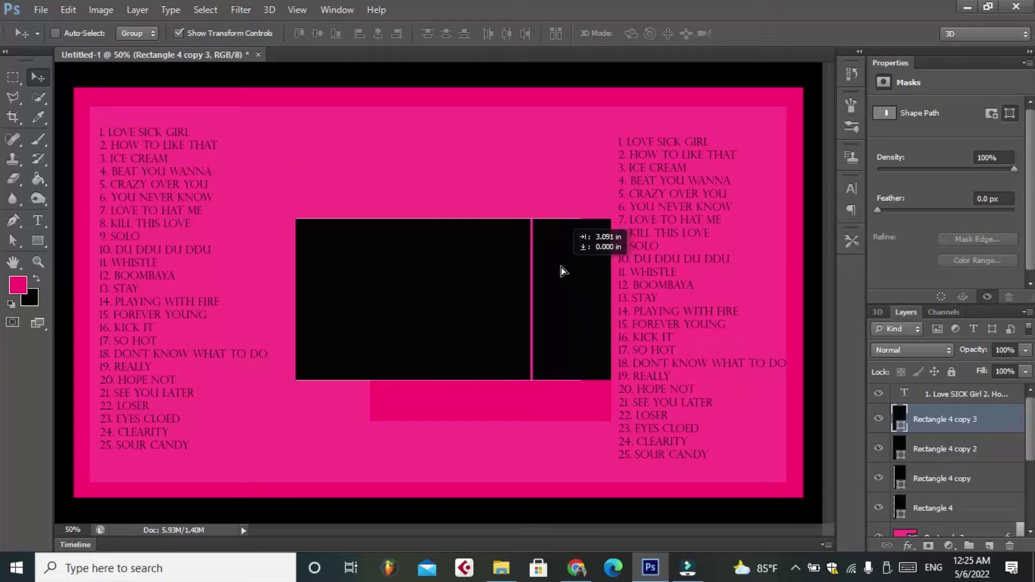
drag(562, 264, 561, 267)
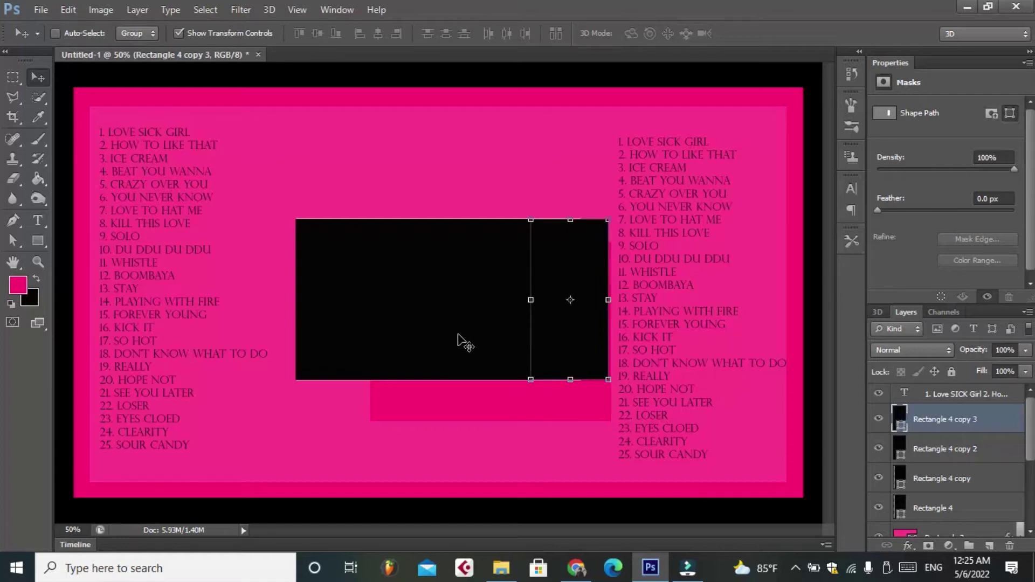
click(938, 509)
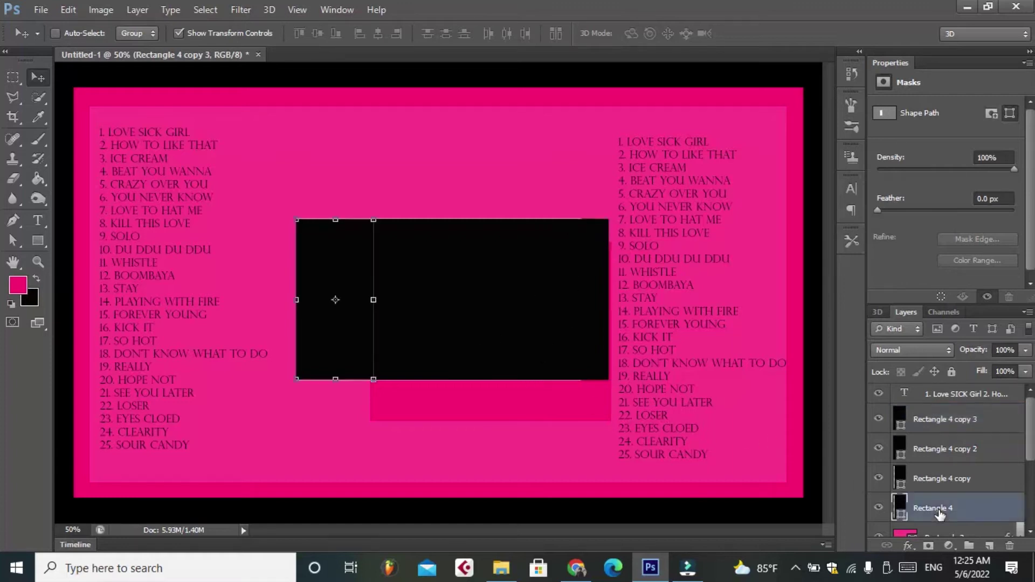
drag(373, 300, 356, 300)
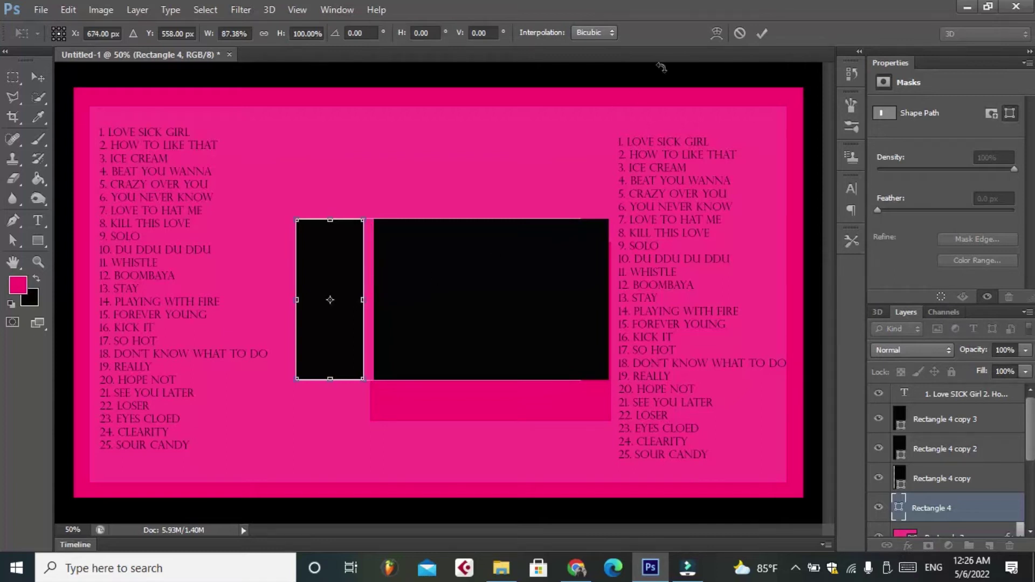
- Shift the second black strip left and narrow it so it abuts the first
click(954, 485)
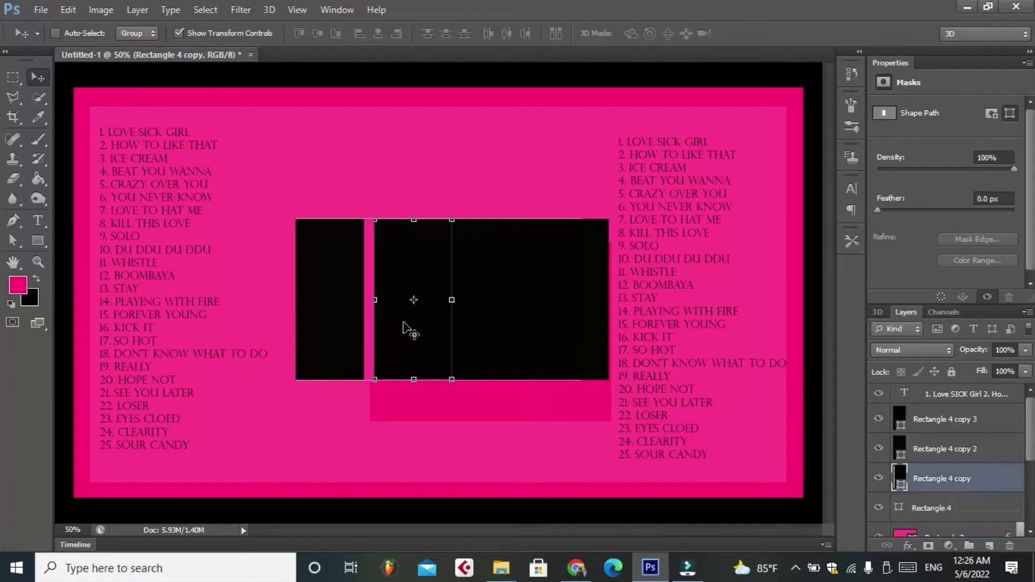
drag(409, 326, 396, 326)
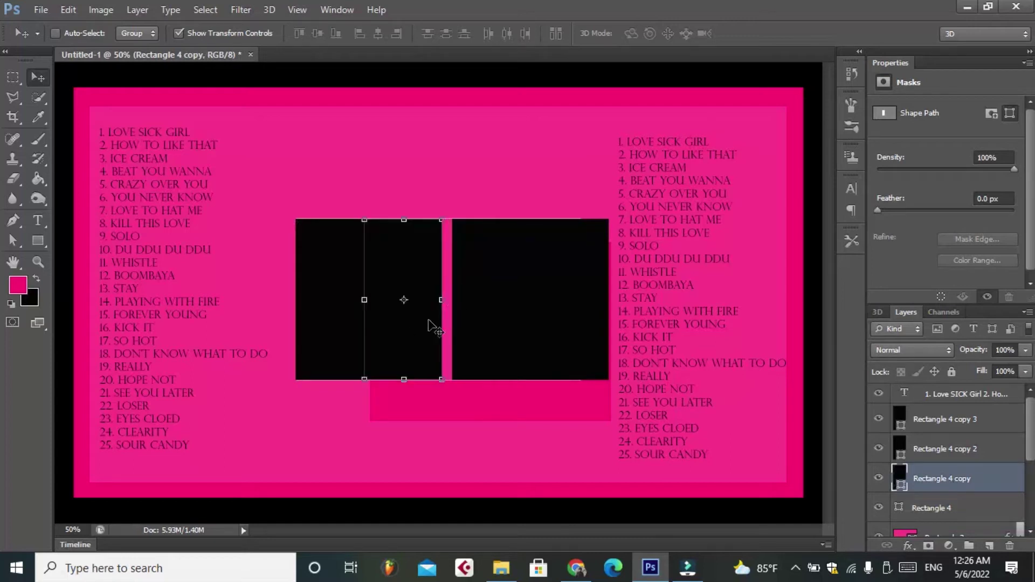
key(ctrl+t)
drag(440, 300, 431, 300)
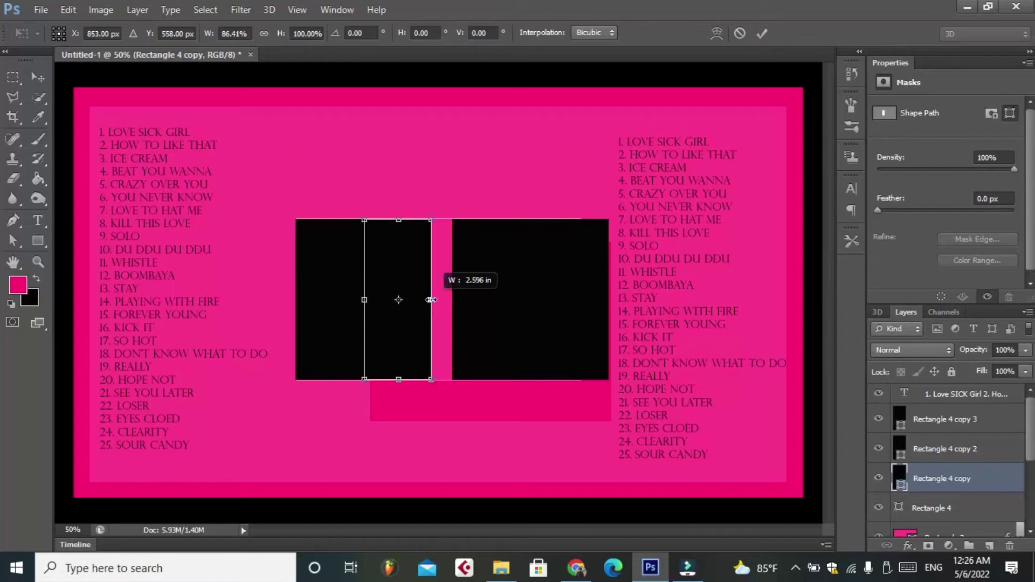
click(762, 33)
- Slide the third and rightmost strips left, trimming the rightmost's width so they abut
click(945, 449)
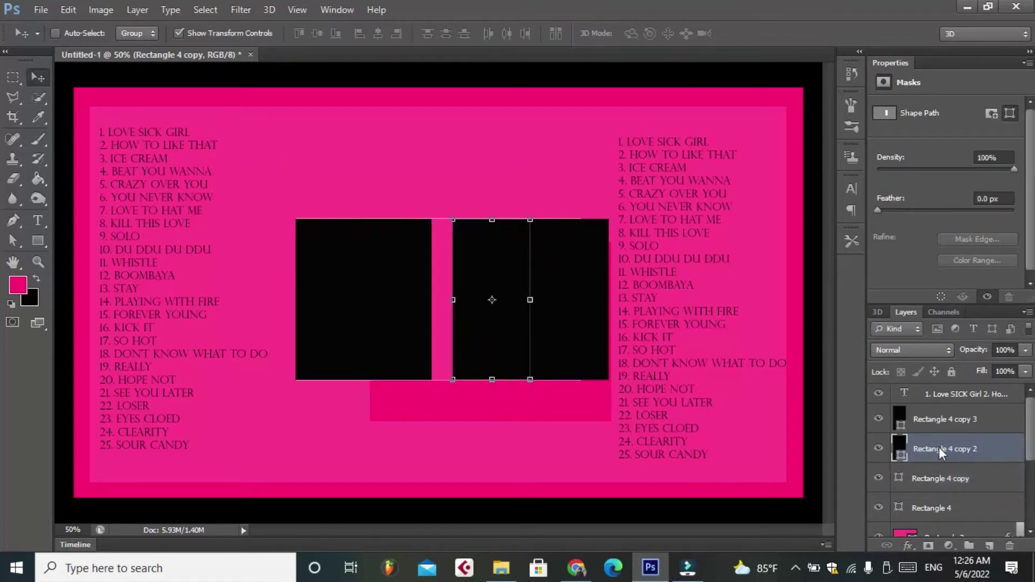
mouse_move(493, 313)
mouse_down()
mouse_move(464, 316)
mouse_move(501, 298)
mouse_up()
key(ctrl+t)
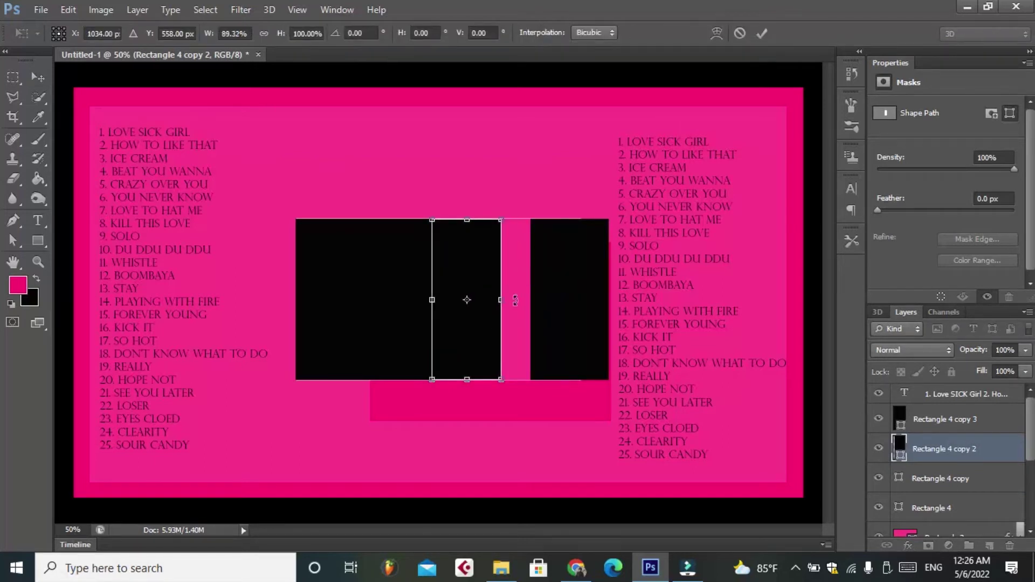
click(761, 33)
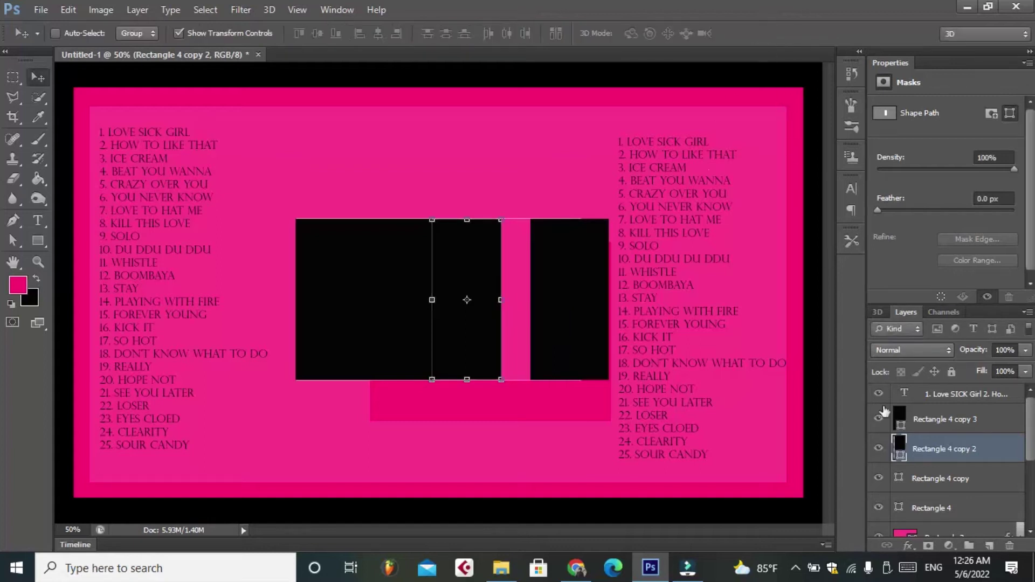
click(944, 420)
mouse_move(556, 318)
mouse_down()
mouse_move(526, 319)
mouse_move(579, 300)
mouse_up()
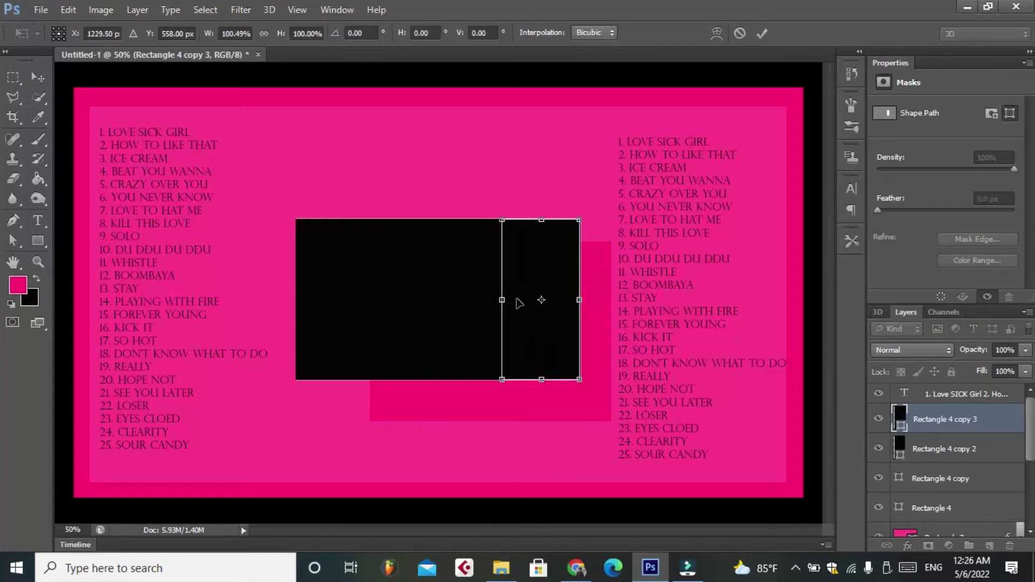
drag(502, 300, 506, 300)
click(756, 33)
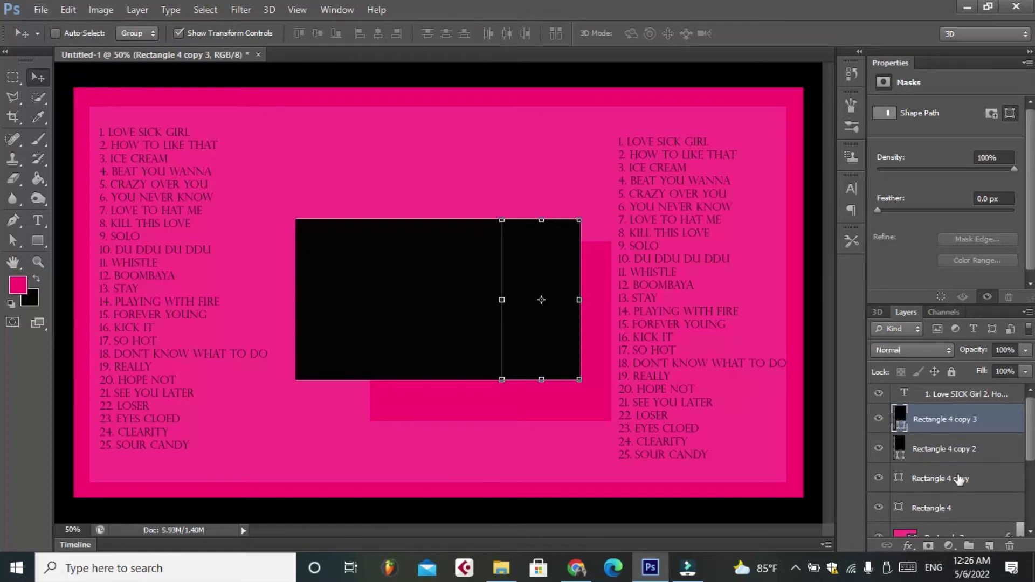
- Nudge the leftmost strip slightly right to close the last gap
scroll(957, 478, down, 1)
click(948, 435)
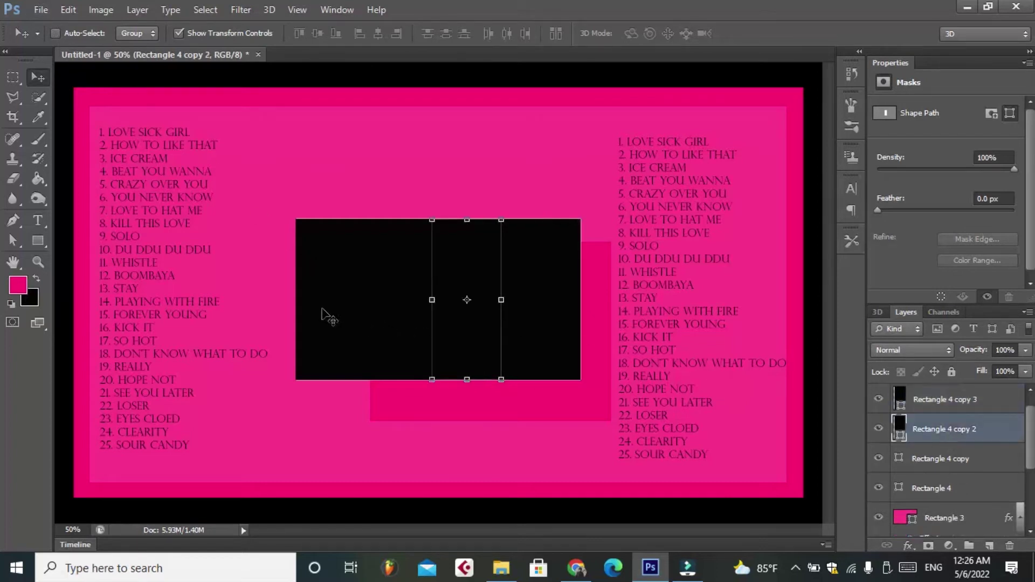
scroll(915, 489, down, 1)
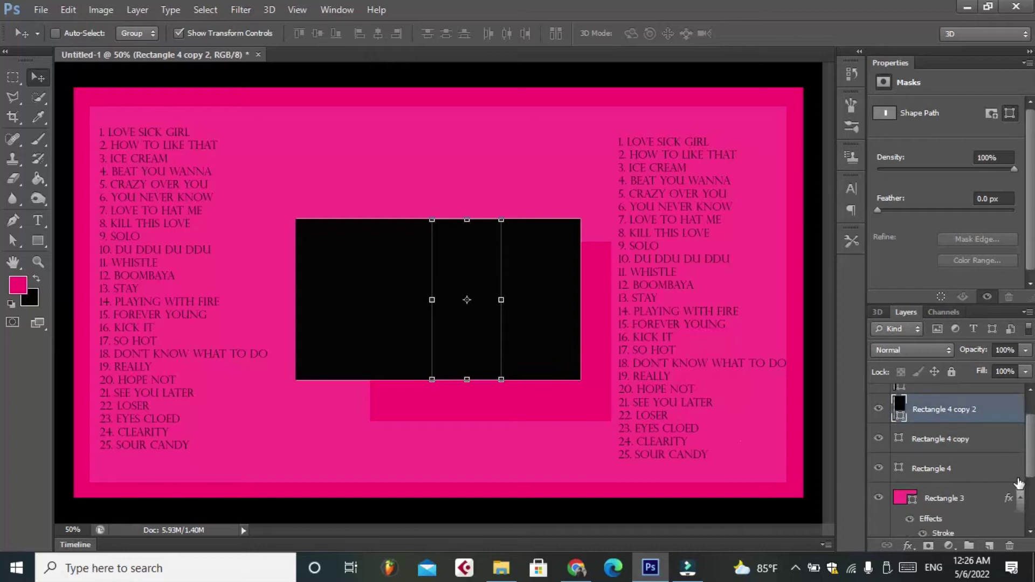
click(943, 428)
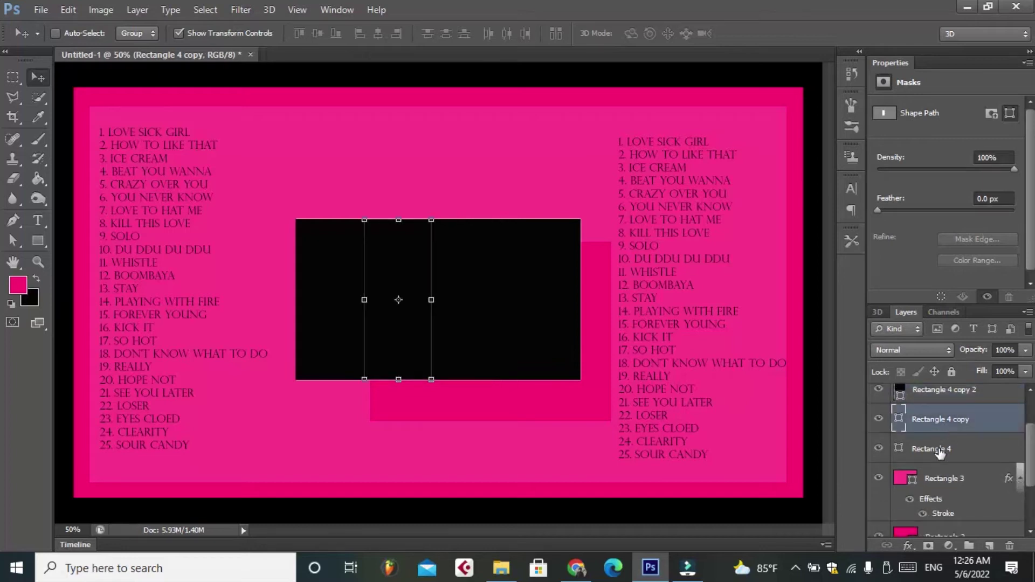
click(939, 453)
drag(335, 317, 334, 318)
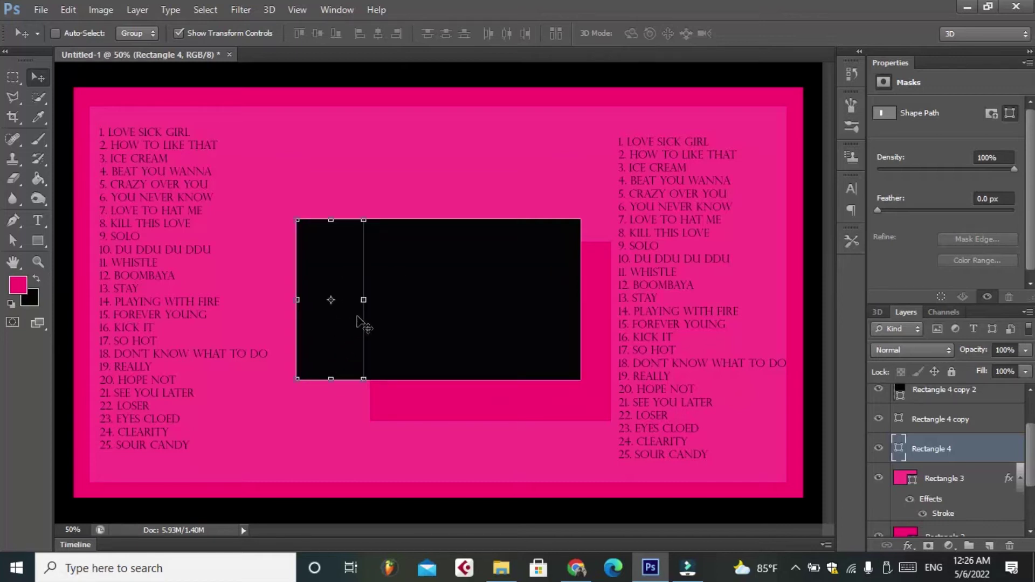
click(41, 9)
- Open the long-haired blonde woman's portrait photo from disk
click(54, 42)
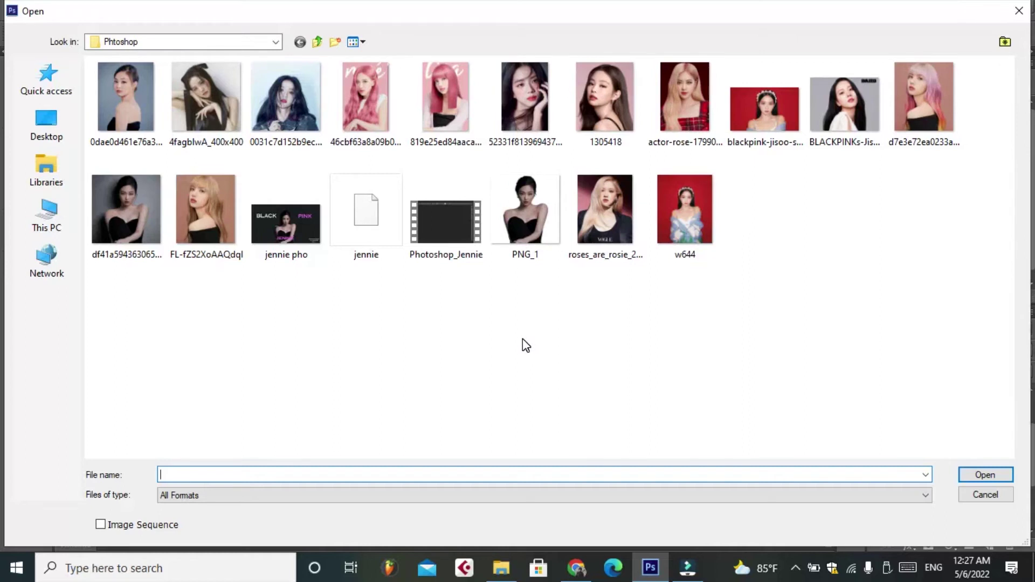
click(208, 210)
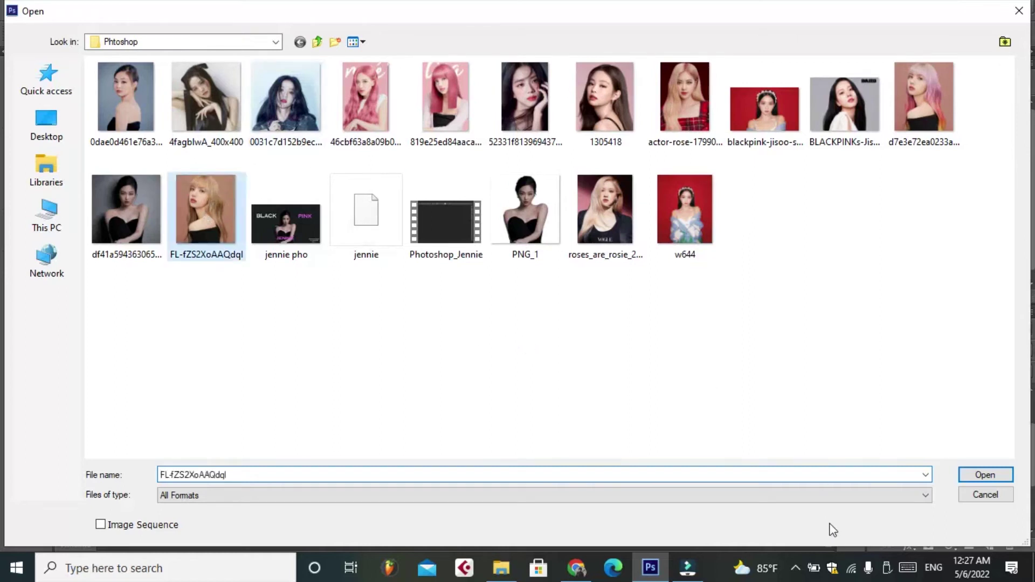
click(975, 474)
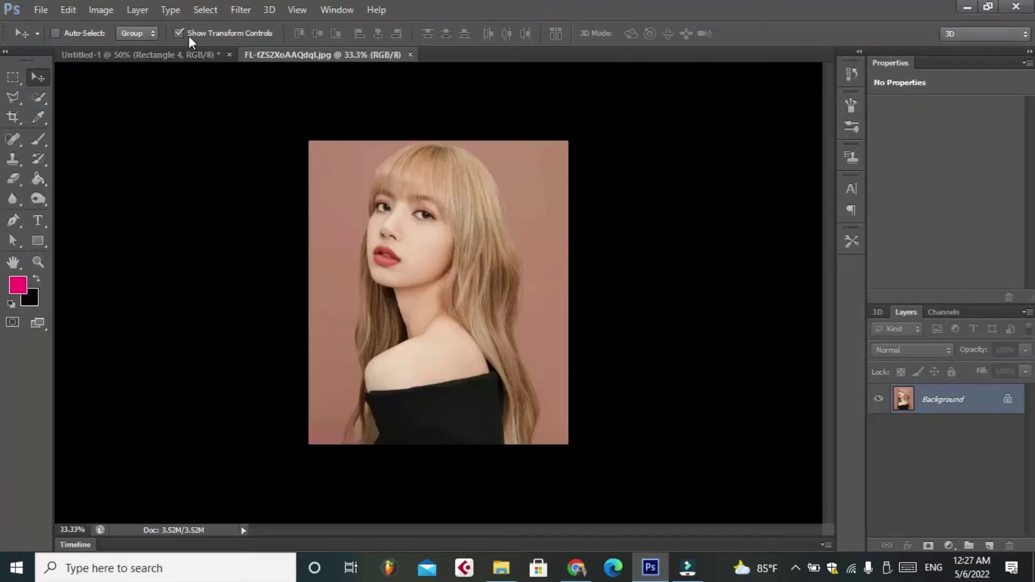
- Select the whole photo and drag it into the poster as a new layer over the strips
click(208, 9)
click(213, 25)
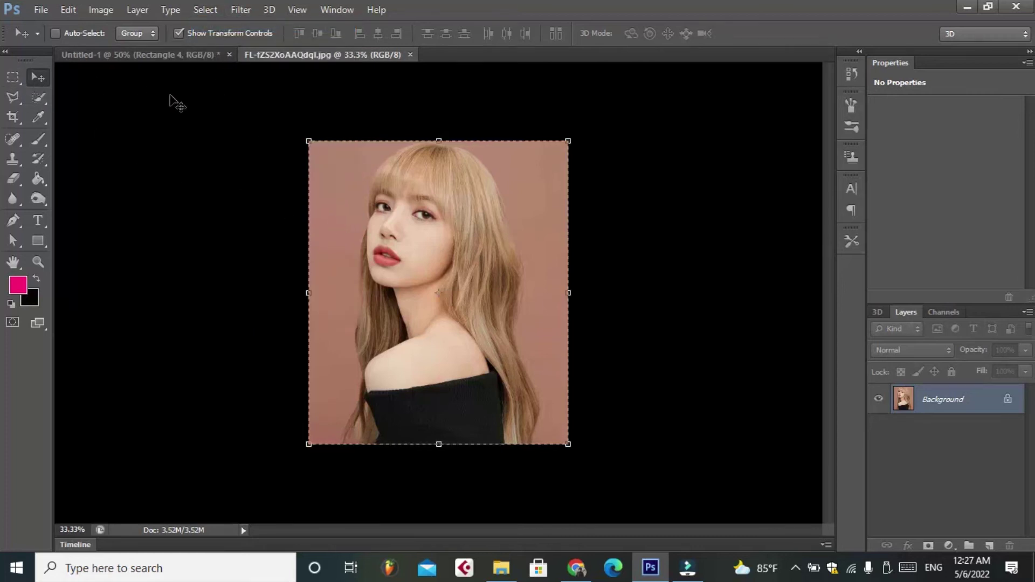
mouse_move(366, 217)
mouse_down()
mouse_move(254, 126)
mouse_move(302, 247)
mouse_up()
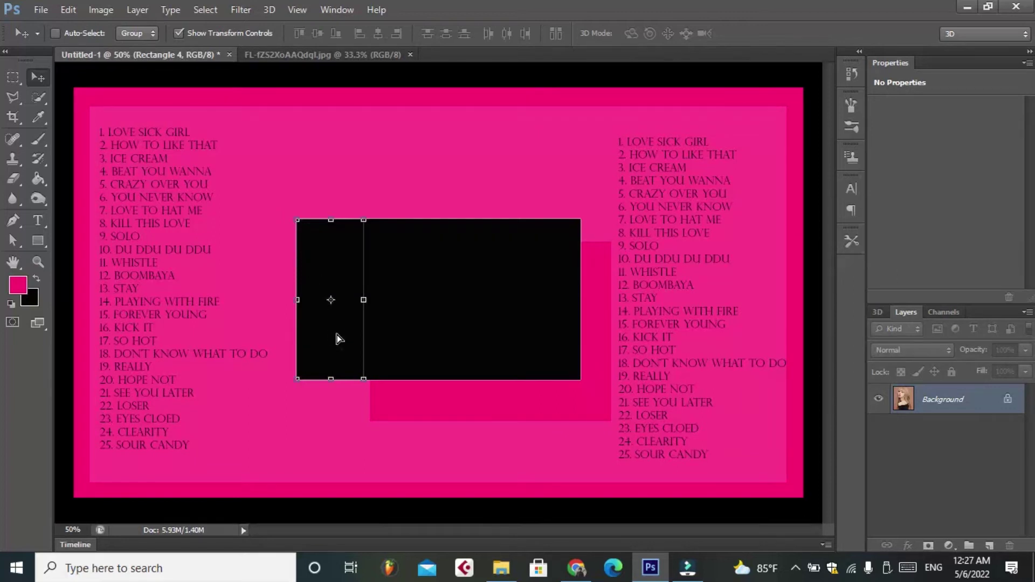
drag(330, 325, 338, 335)
drag(386, 404, 432, 383)
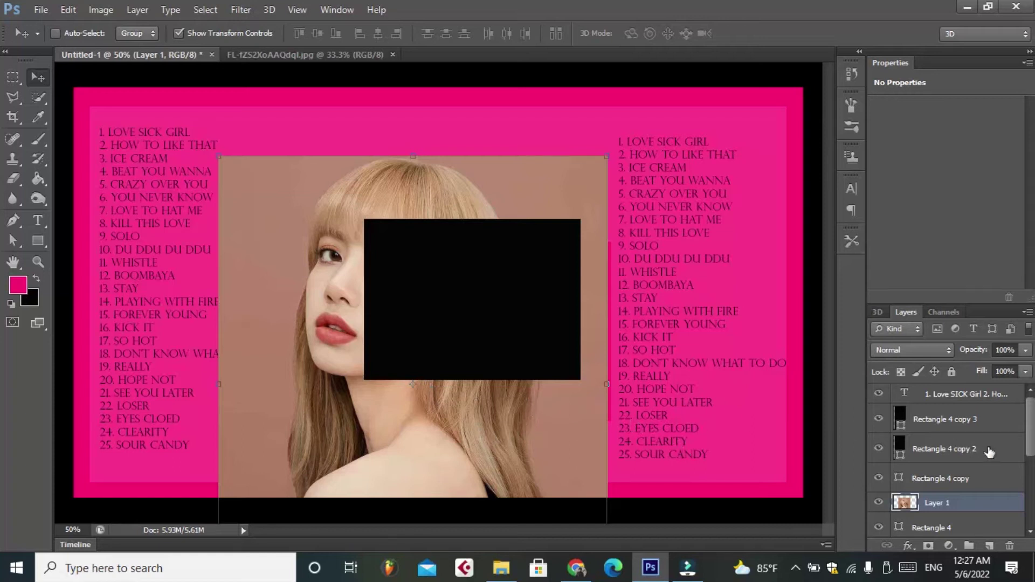
scroll(989, 452, down, 1)
scroll(989, 452, down, 1)
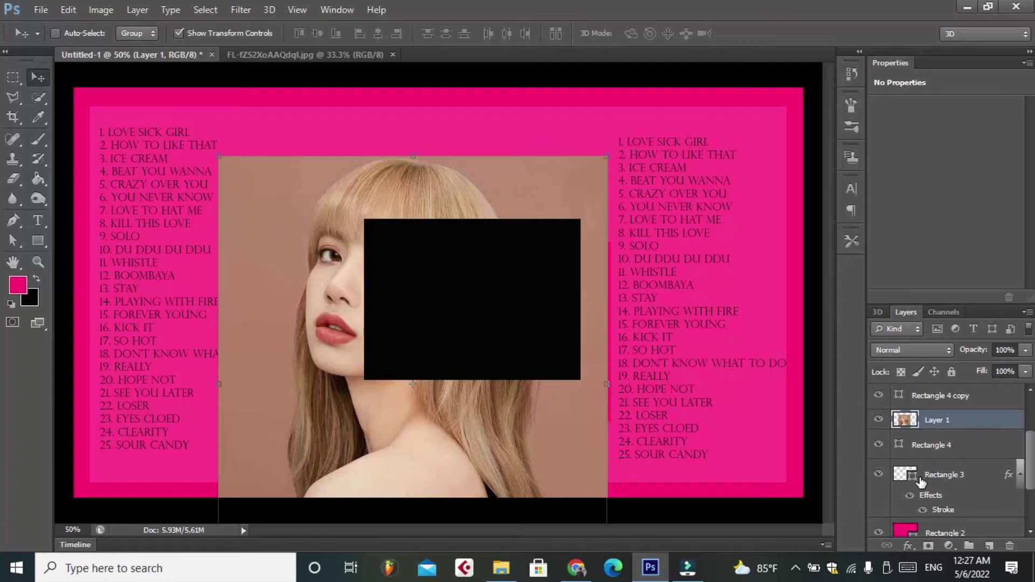
- Free Transform the portrait's edges into a slim panel over the leftmost black strip
click(926, 451)
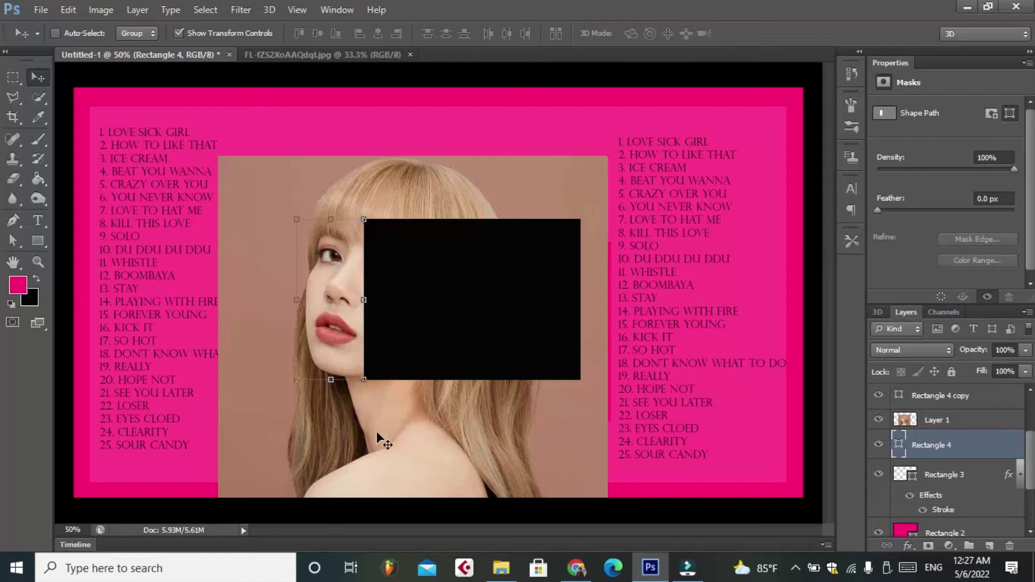
click(942, 423)
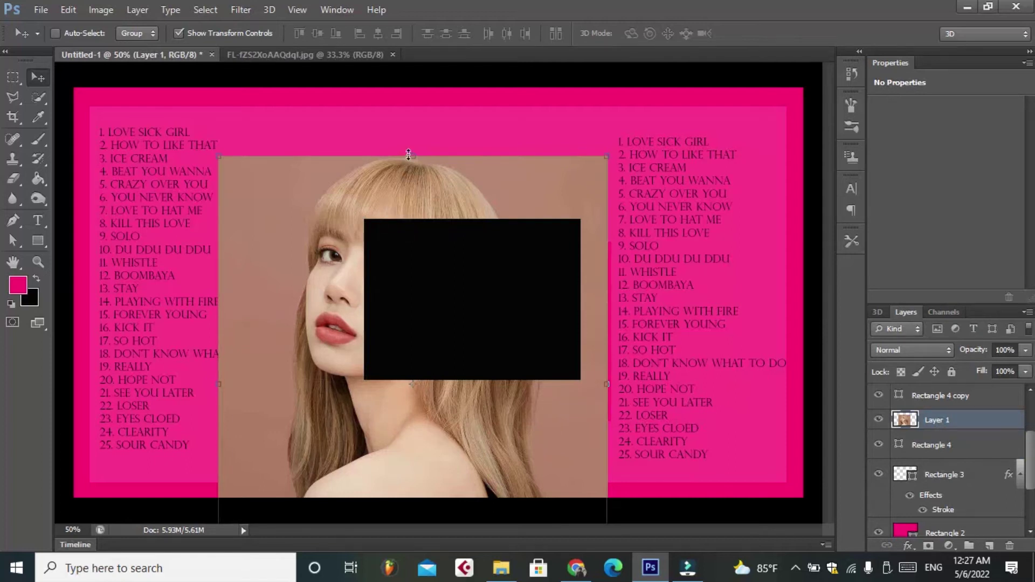
drag(408, 154, 408, 228)
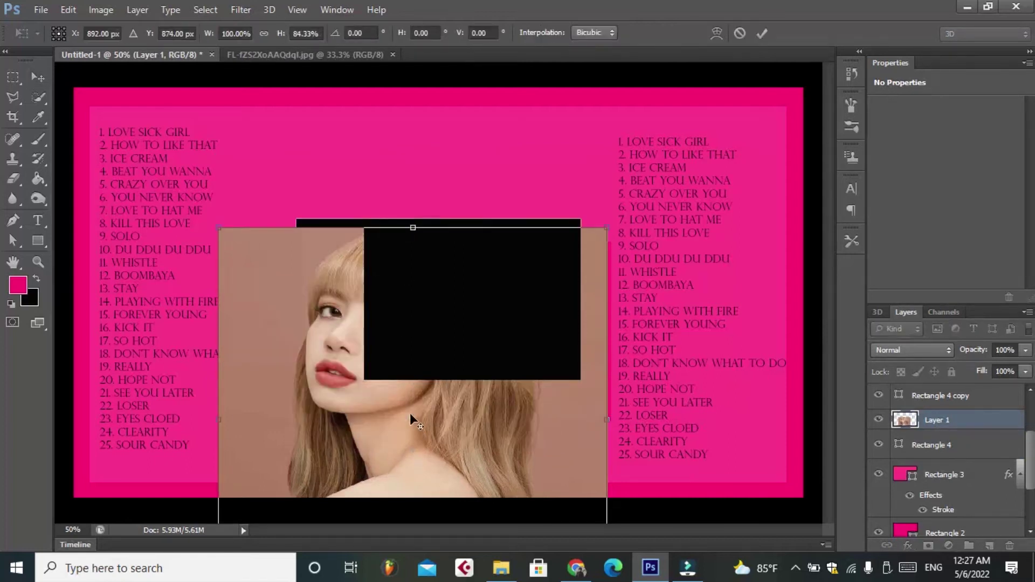
drag(410, 420, 352, 362)
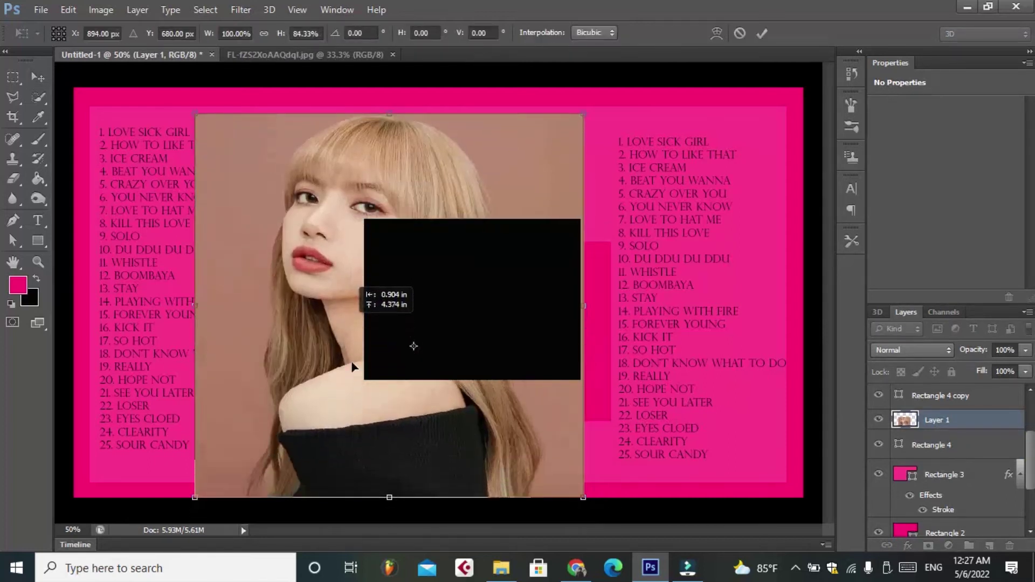
drag(389, 497, 389, 422)
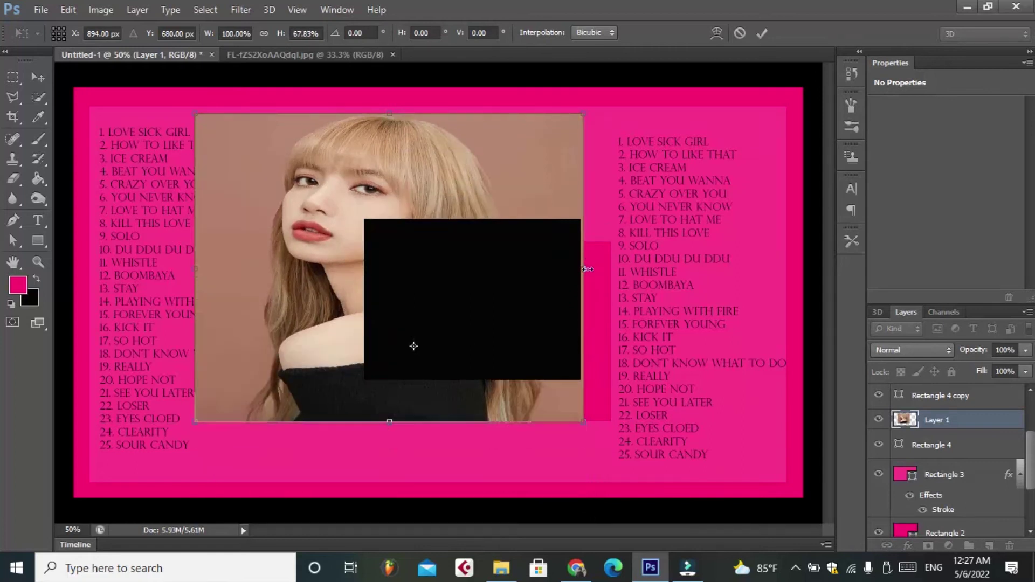
drag(588, 269, 467, 269)
drag(331, 114, 331, 211)
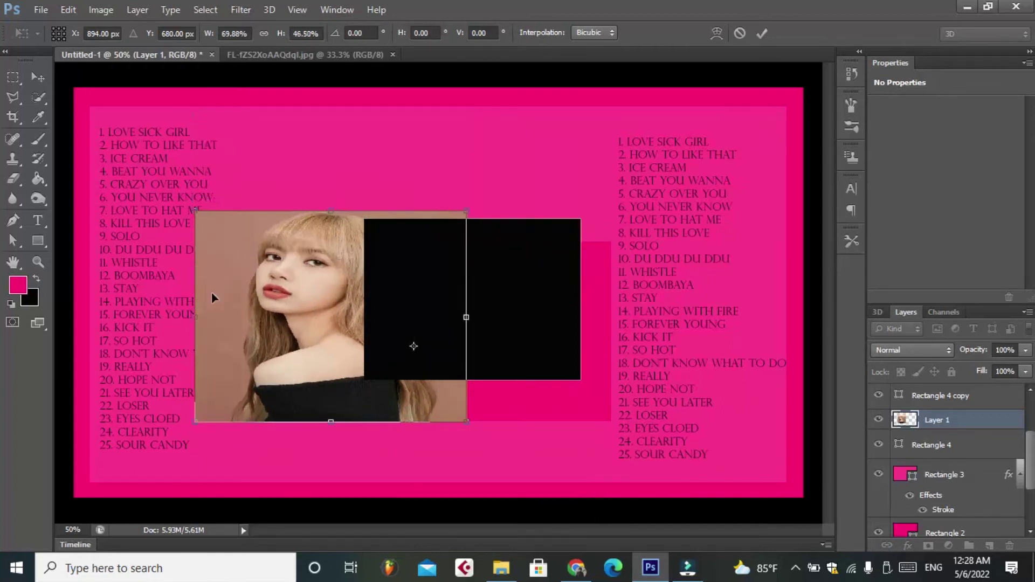
drag(195, 318, 268, 318)
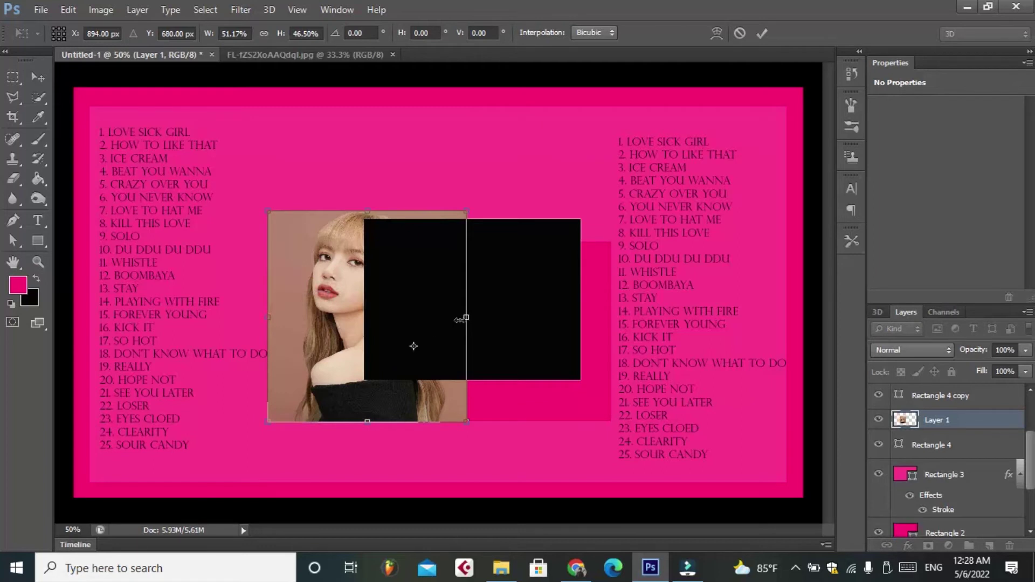
drag(460, 320, 397, 318)
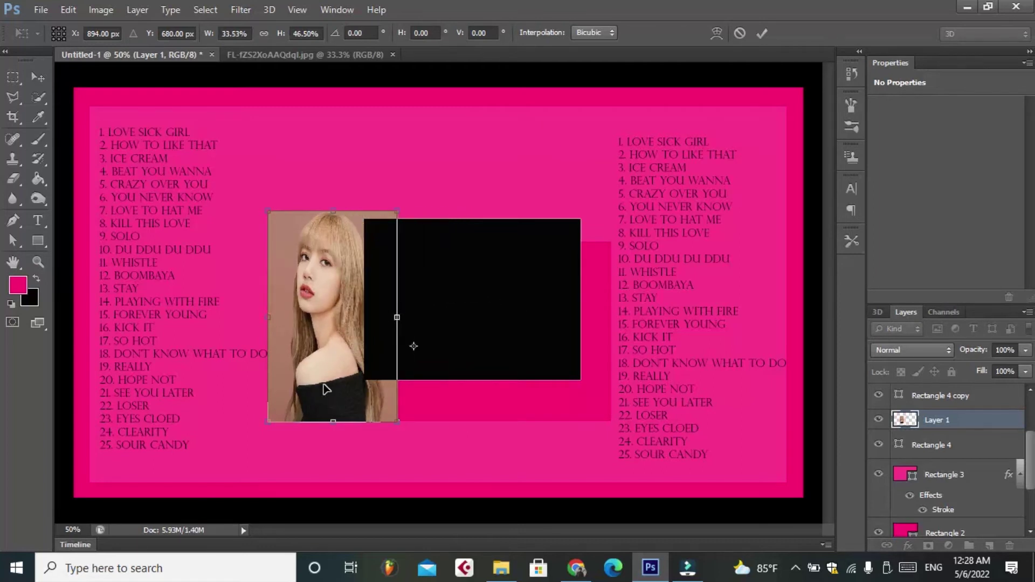
click(763, 34)
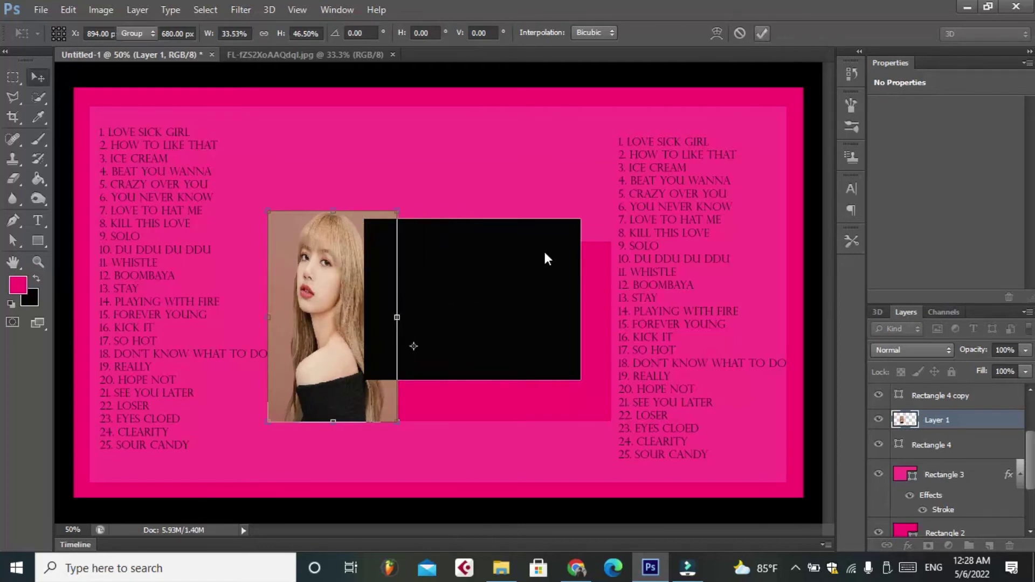
- Clip the photo to the leftmost strip and trim its sides, top and bottom to fit
right_click(941, 426)
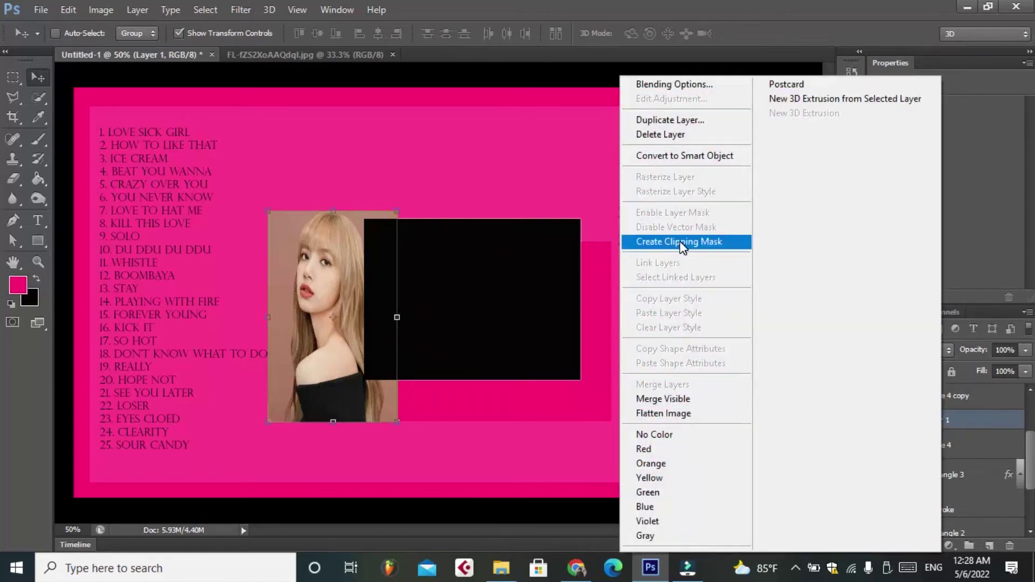
click(683, 247)
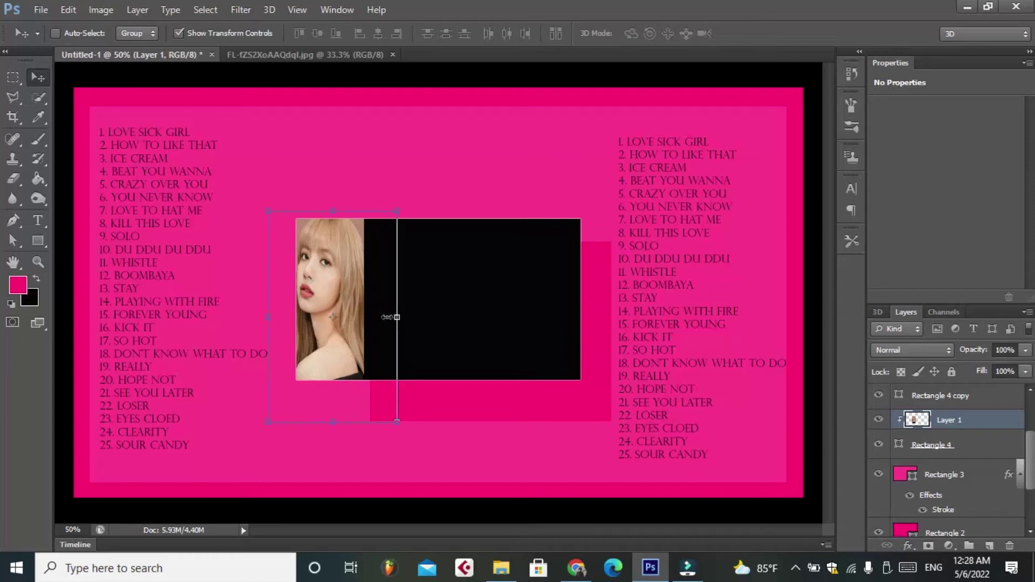
mouse_move(397, 317)
mouse_down()
mouse_move(360, 318)
mouse_move(381, 324)
mouse_up()
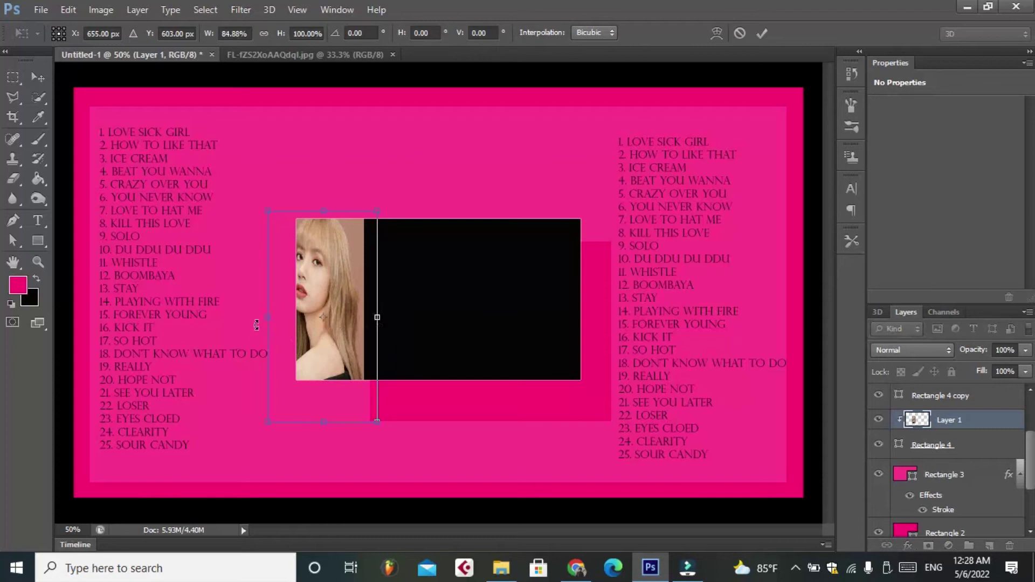
drag(271, 316, 297, 317)
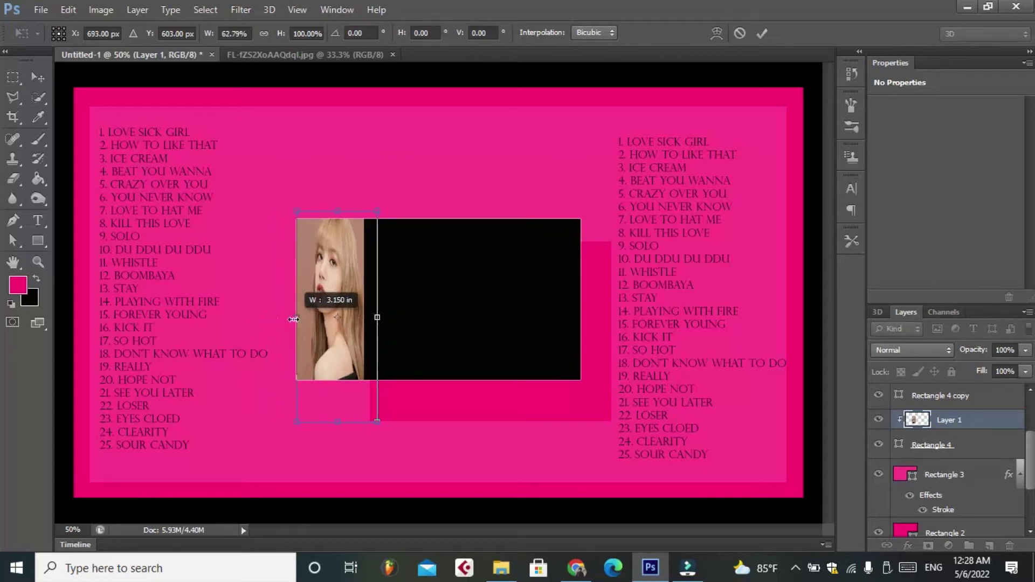
drag(337, 211, 341, 220)
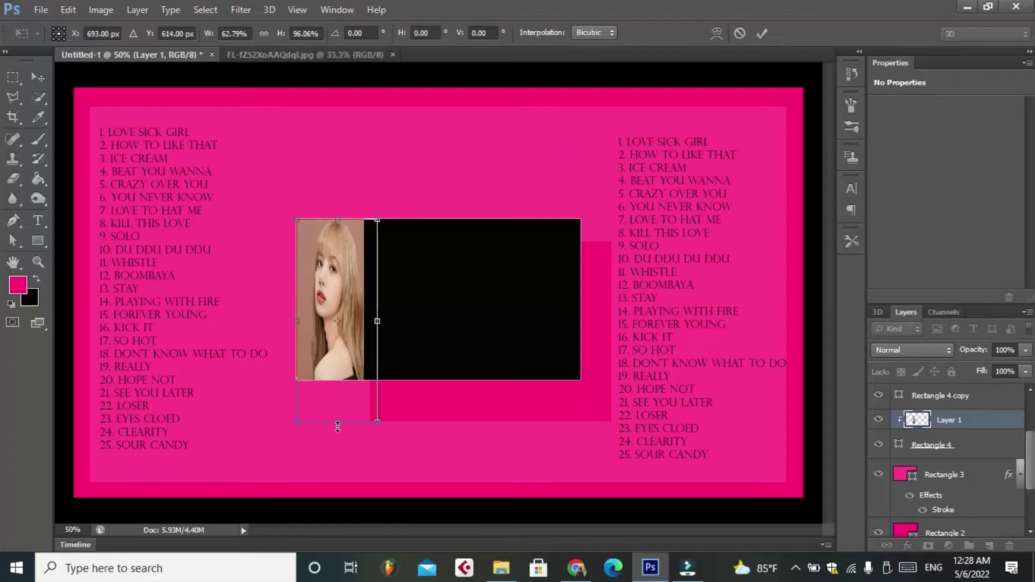
drag(337, 421, 339, 380)
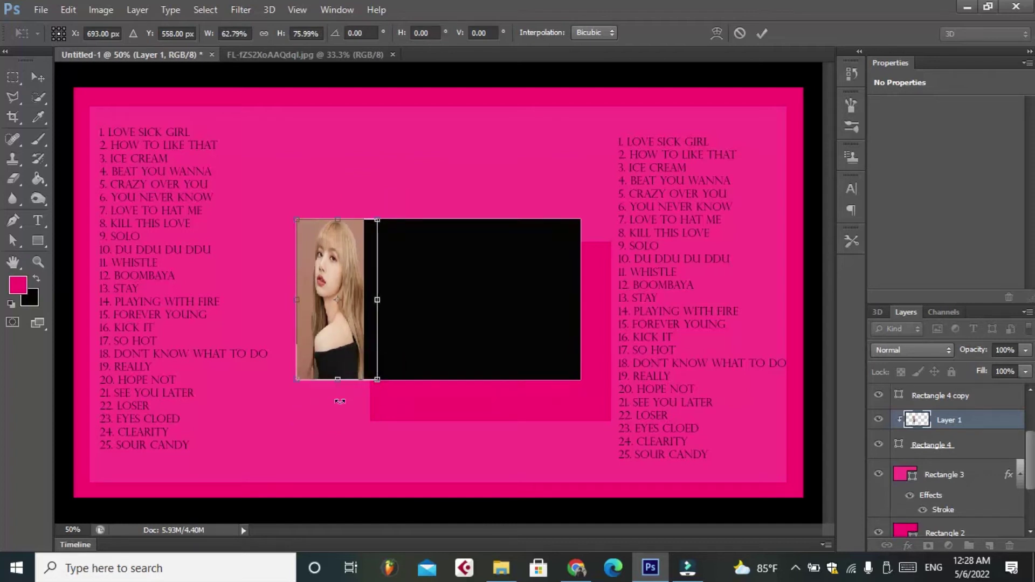
click(764, 33)
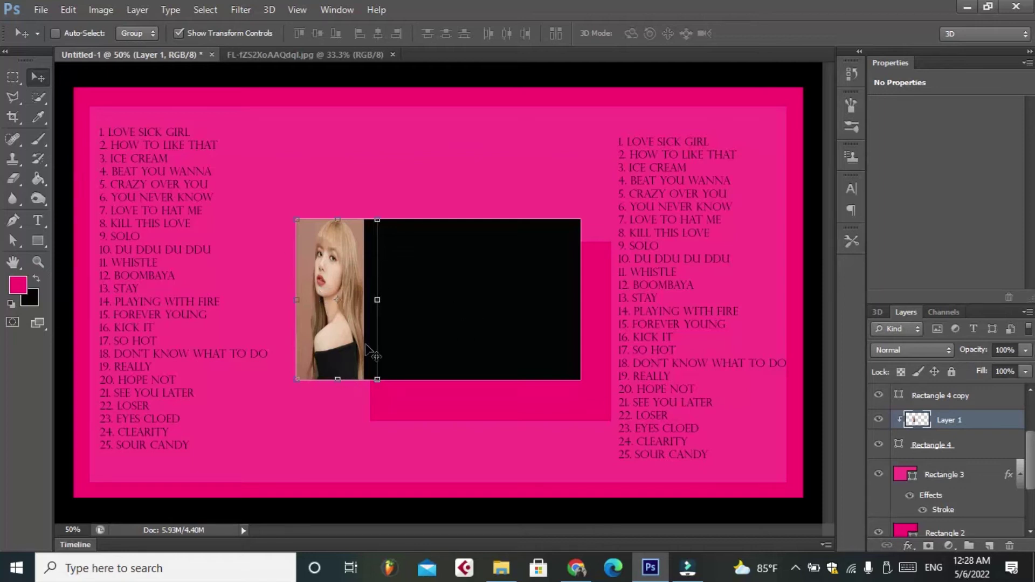
- Fine-tune the photo's width to match the strip
drag(377, 300, 370, 299)
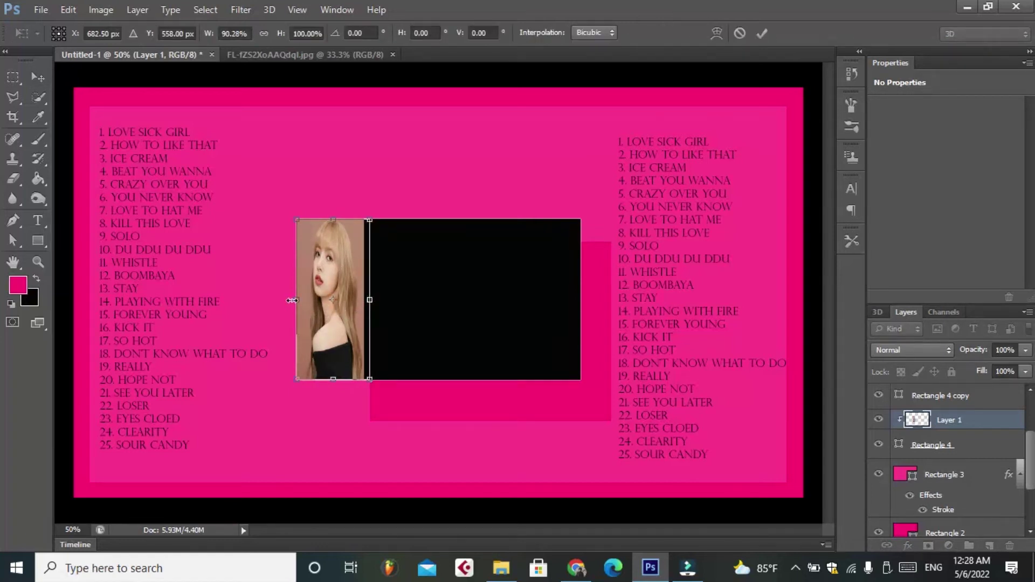
drag(289, 303, 291, 300)
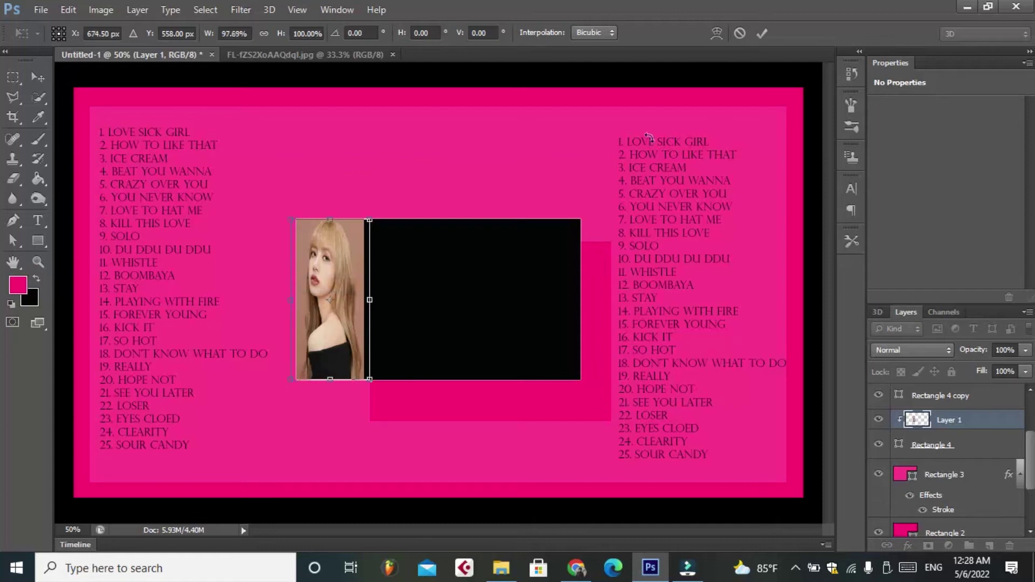
click(763, 33)
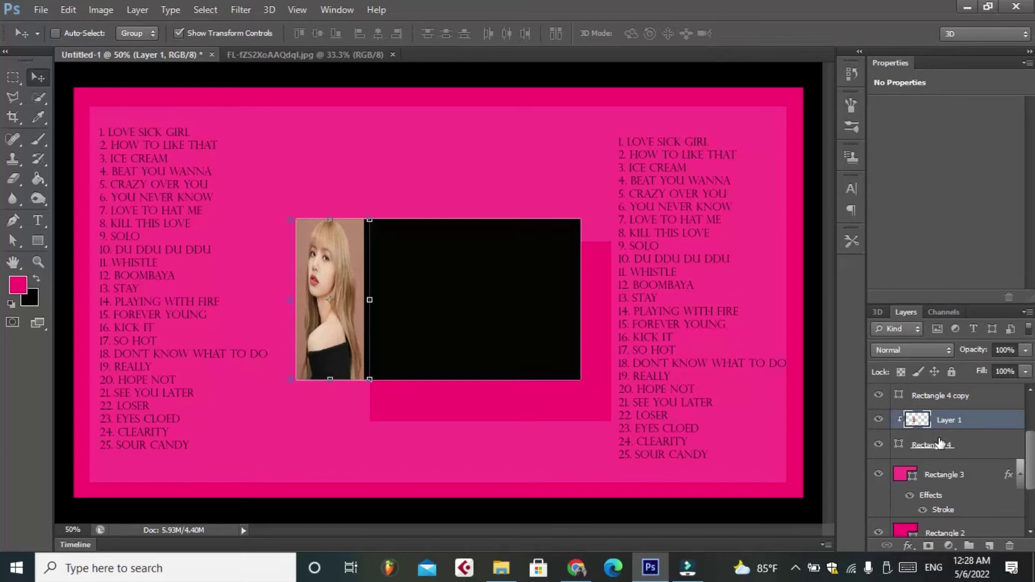
- Select the Rectangle 4 copy strip layer in the Layers panel for the next photo
scroll(974, 438, up, 1)
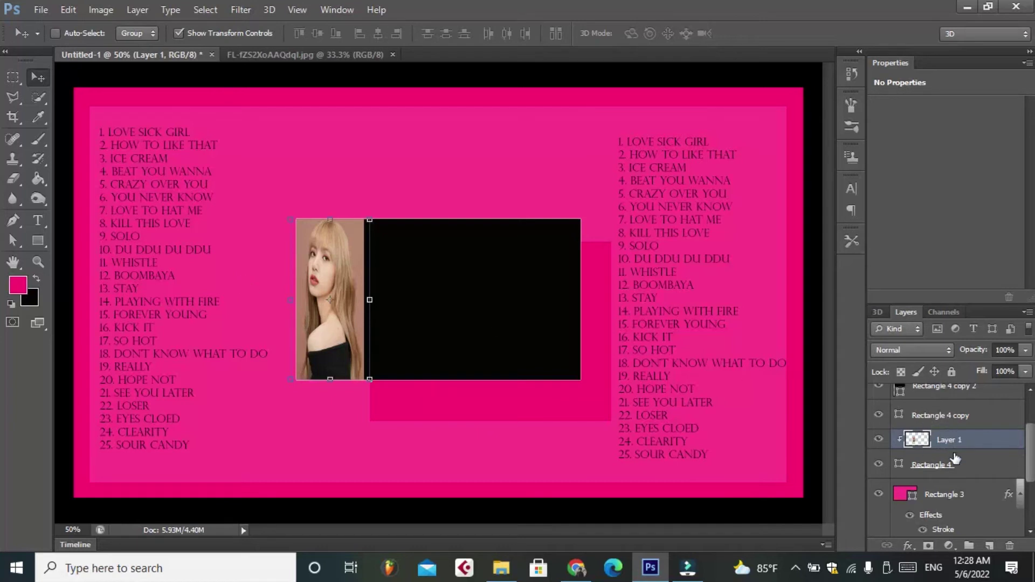
scroll(950, 456, up, 1)
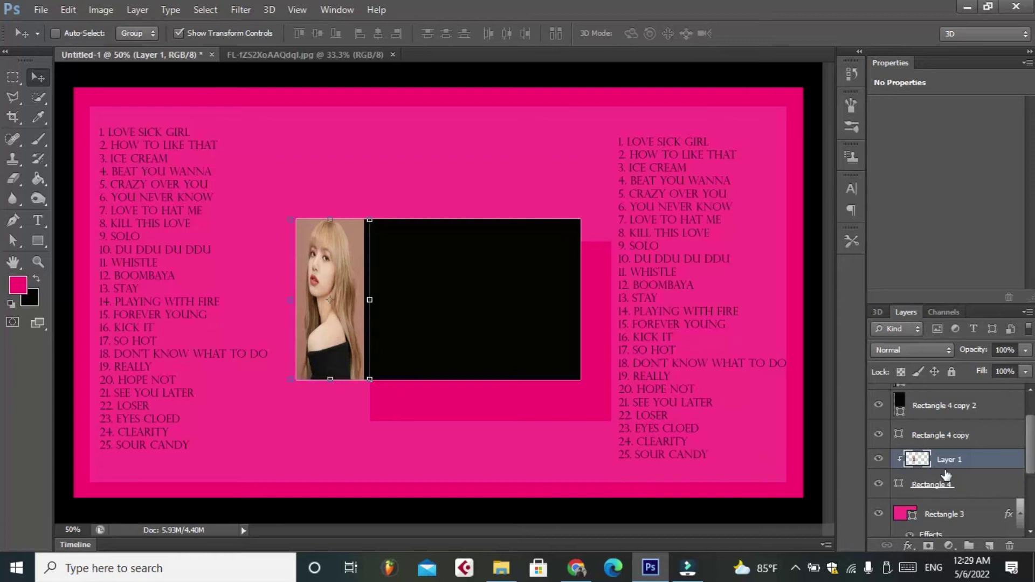
scroll(949, 488, down, 1)
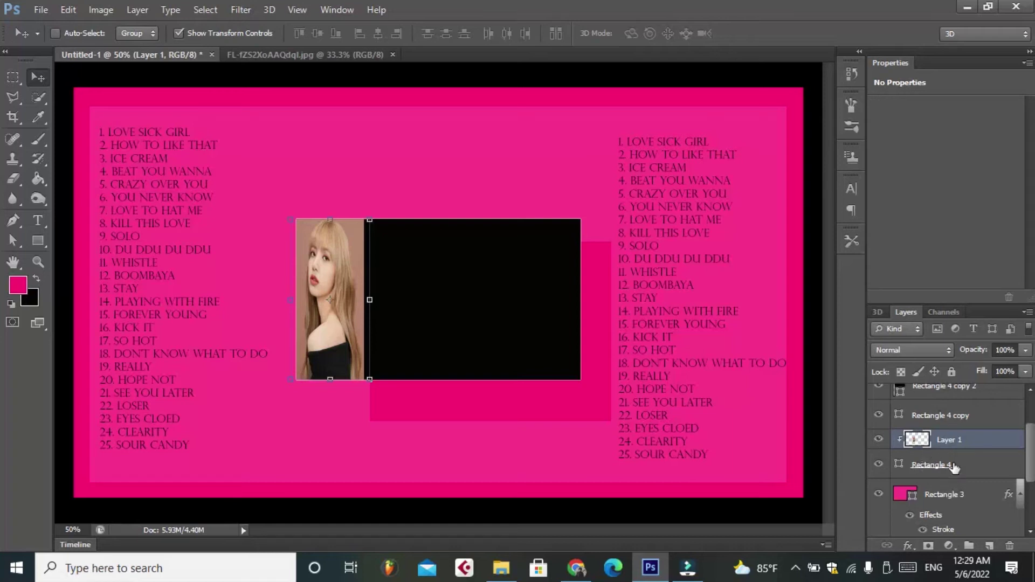
scroll(954, 468, up, 2)
double_click(952, 427)
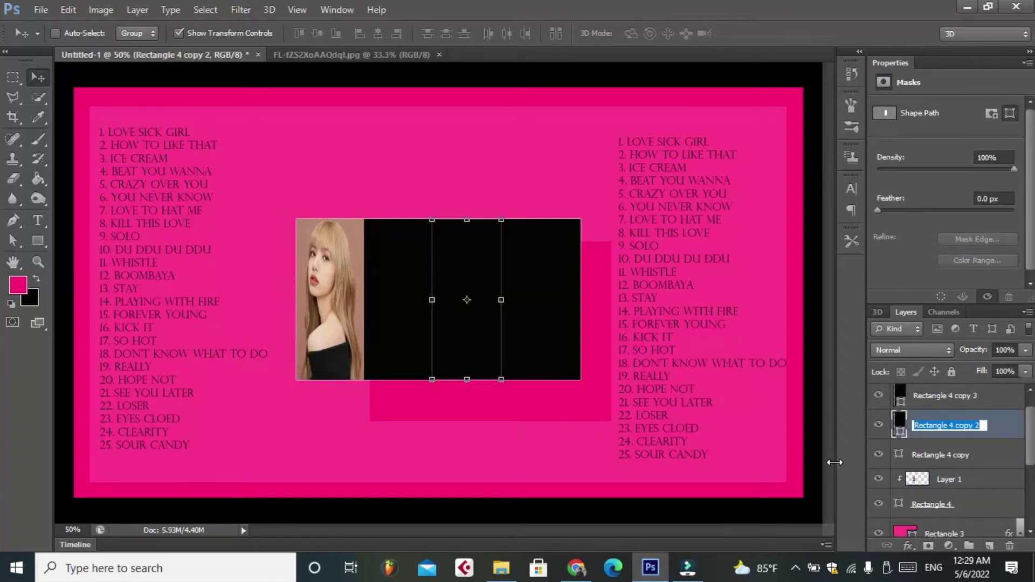
key(Return)
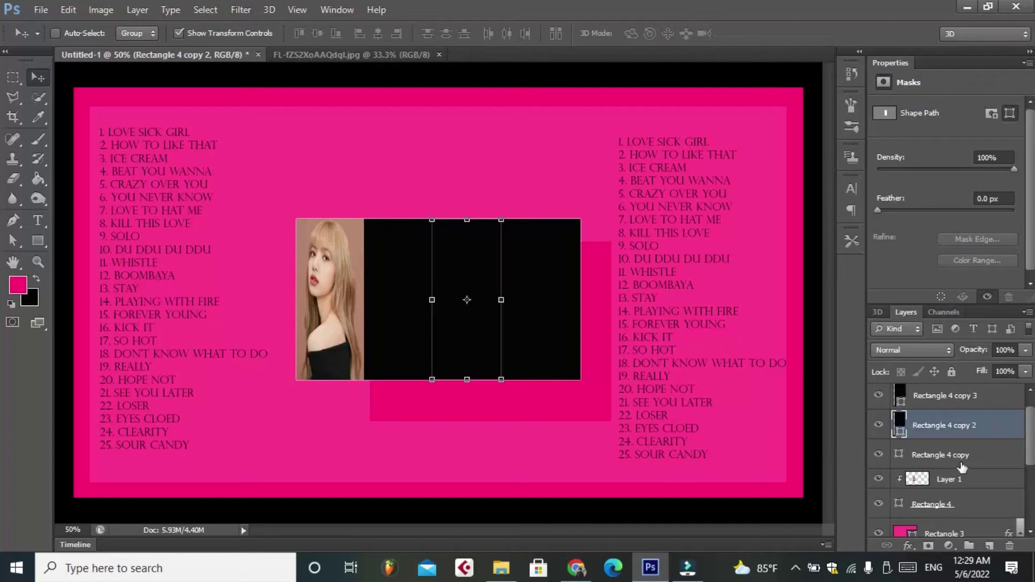
scroll(1030, 468, down, 2)
click(957, 426)
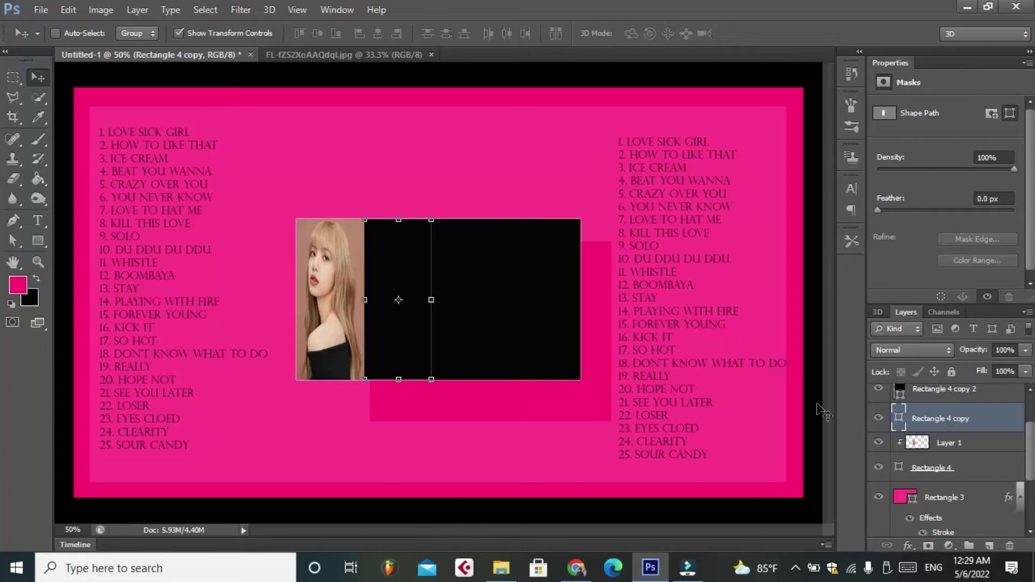
click(41, 10)
key(Escape)
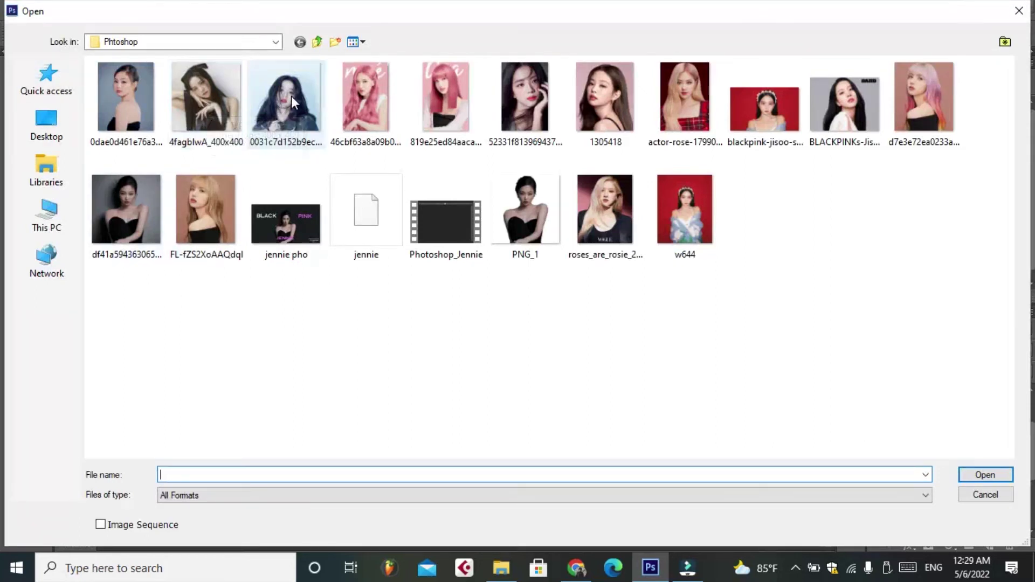
- Open the 4fagblwA_400x400 photo after dismissing an error from the first pick
click(527, 134)
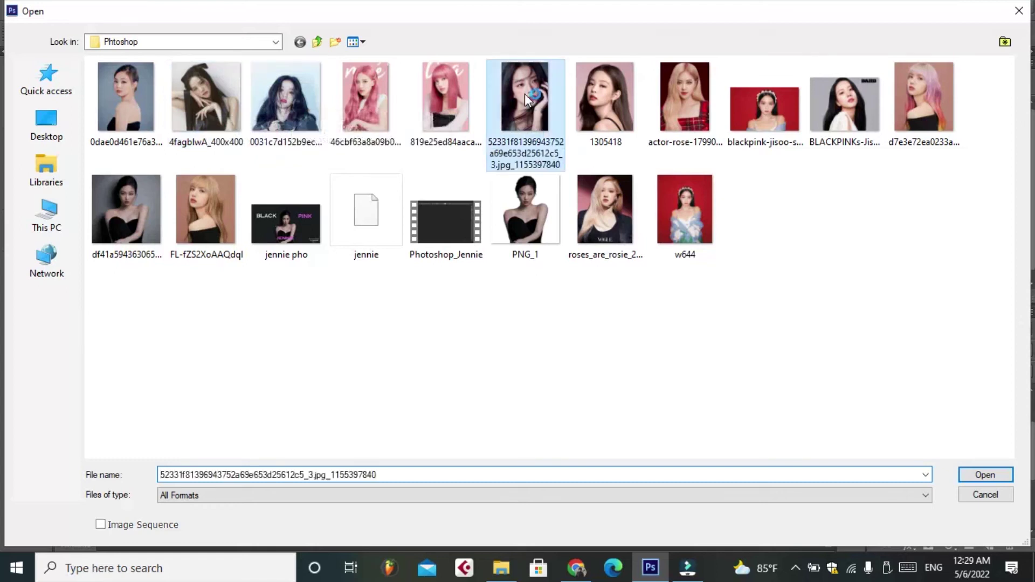
click(980, 477)
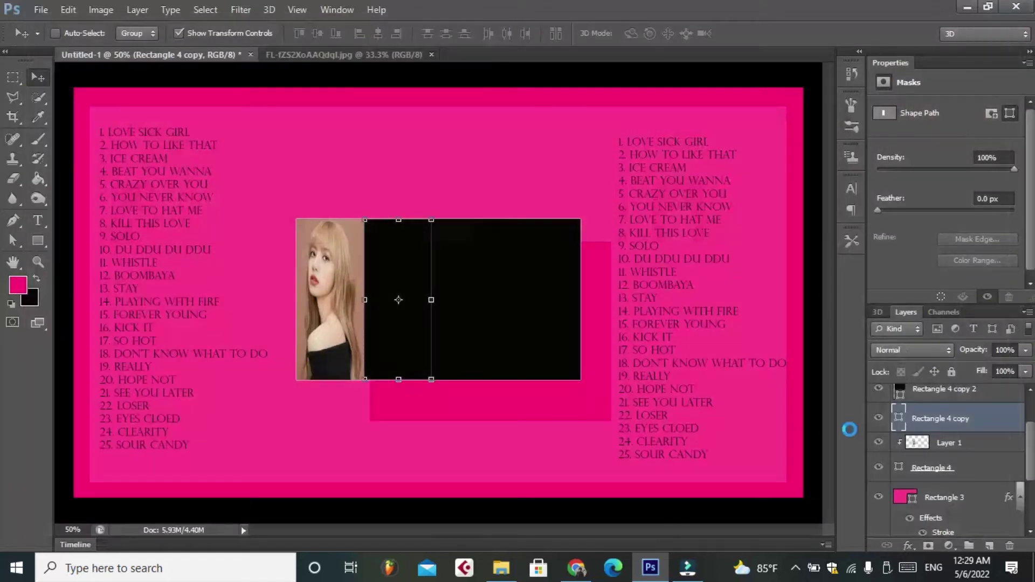
click(520, 223)
click(41, 10)
click(58, 41)
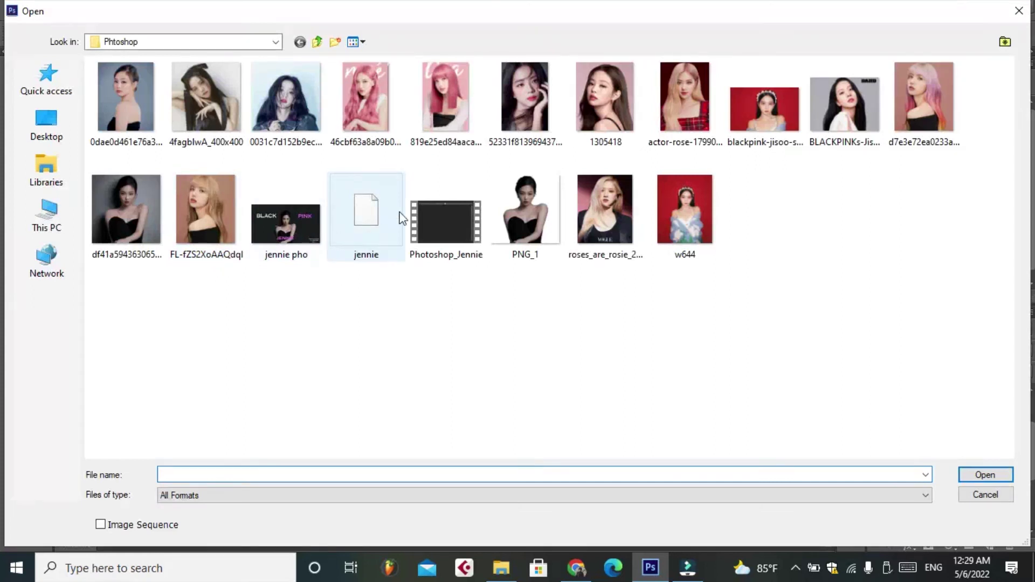
click(354, 116)
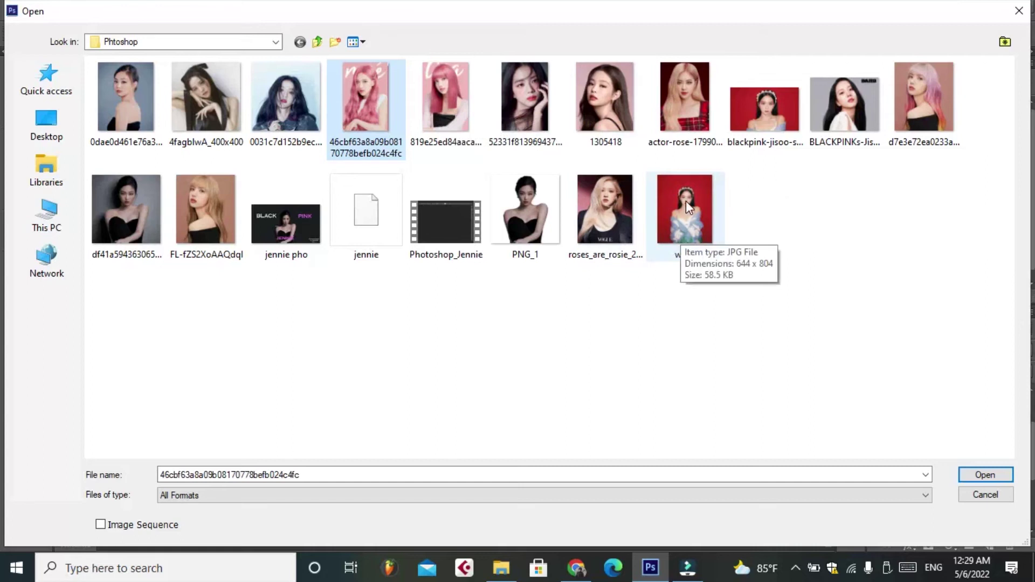
click(209, 95)
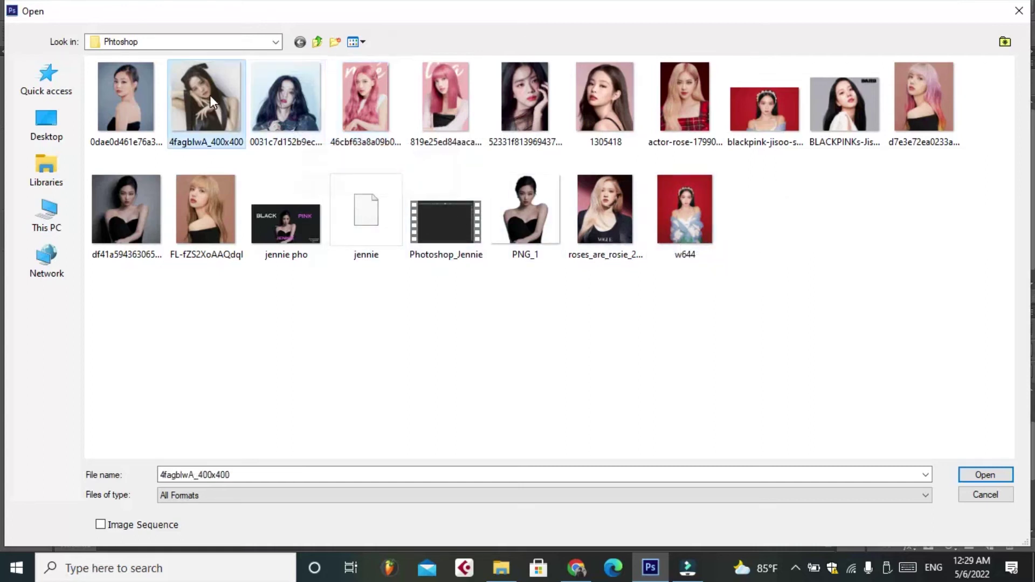
click(975, 475)
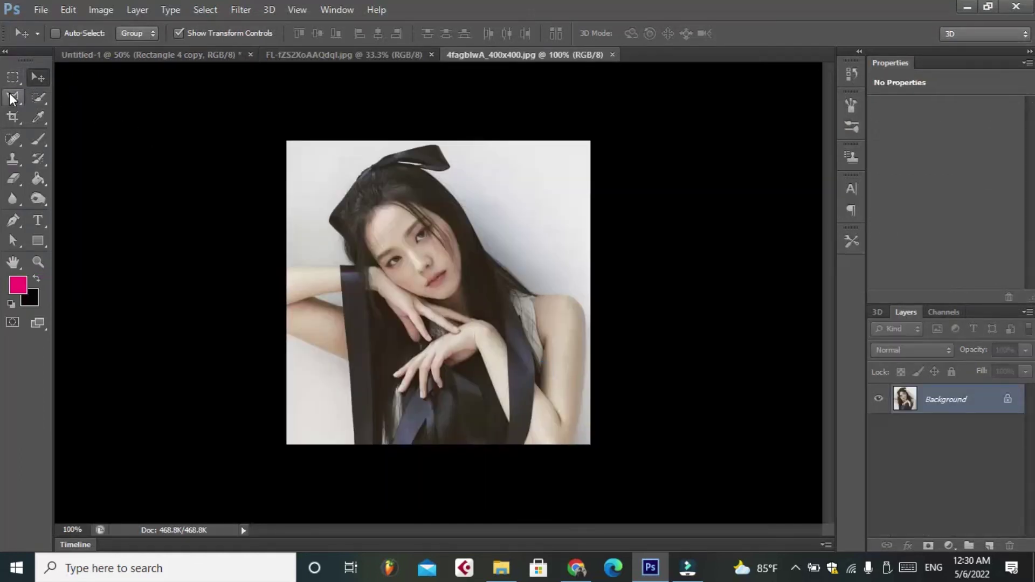
- Drag the whole dark-haired photo into the poster, stretched to the panel top and narrowed
click(205, 9)
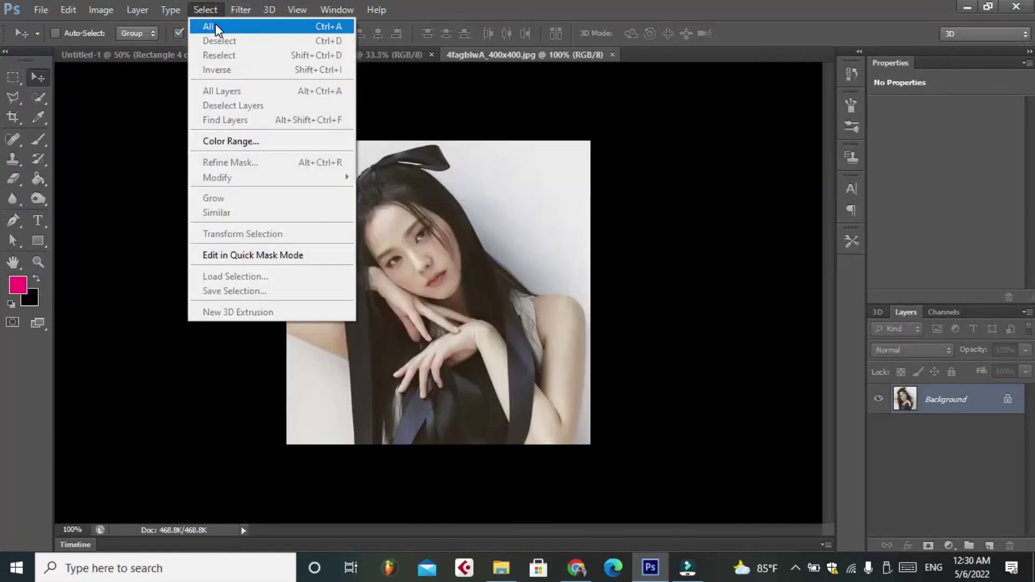
click(215, 26)
mouse_move(392, 270)
mouse_down()
mouse_move(189, 59)
mouse_move(402, 294)
mouse_up()
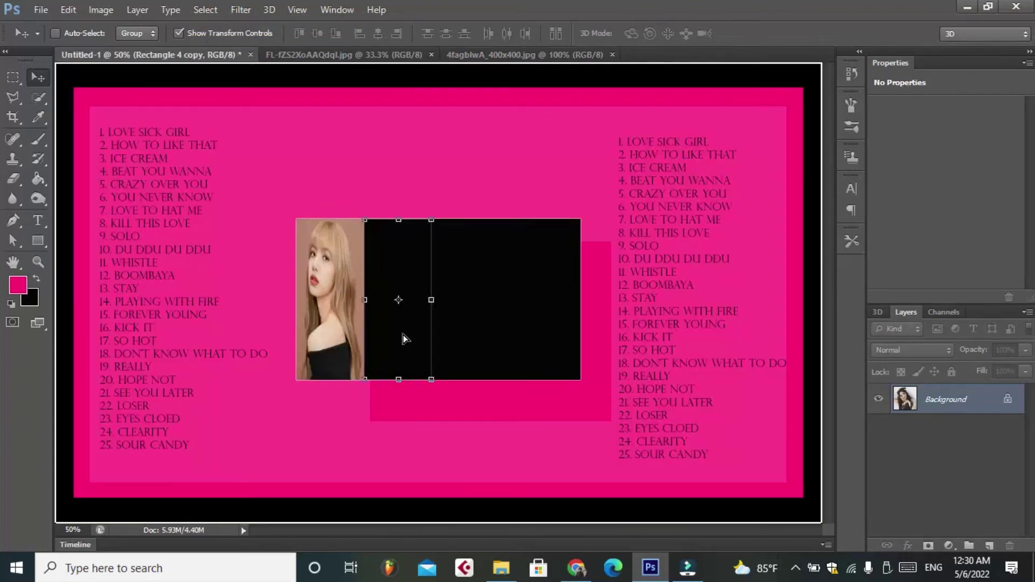
drag(404, 338, 421, 273)
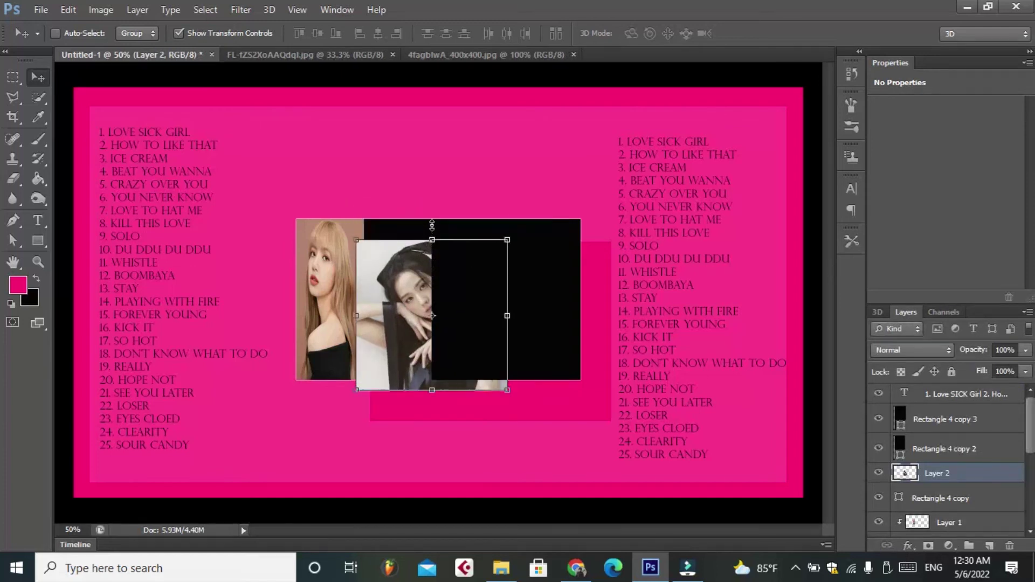
drag(432, 239, 430, 211)
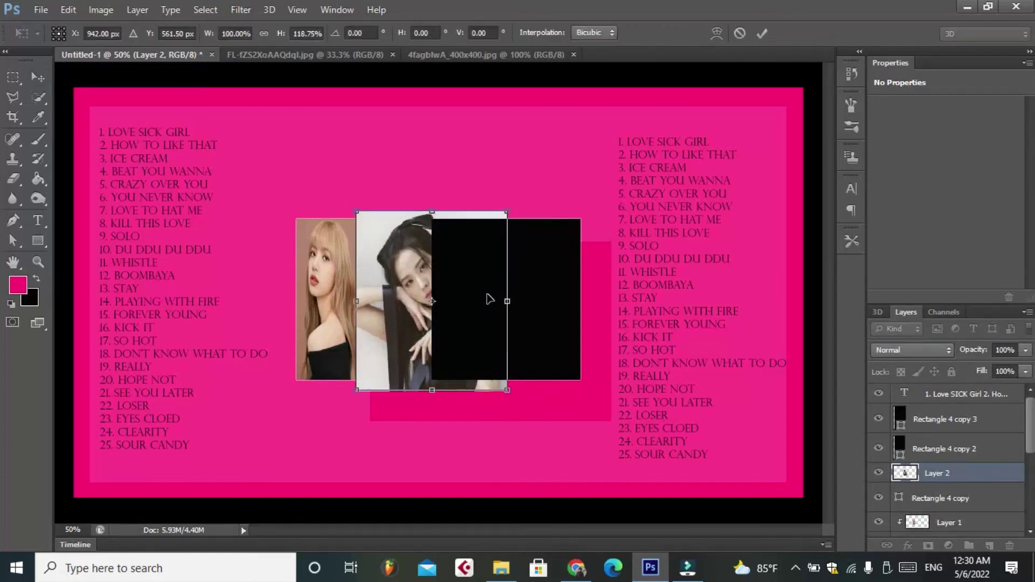
drag(507, 303, 436, 298)
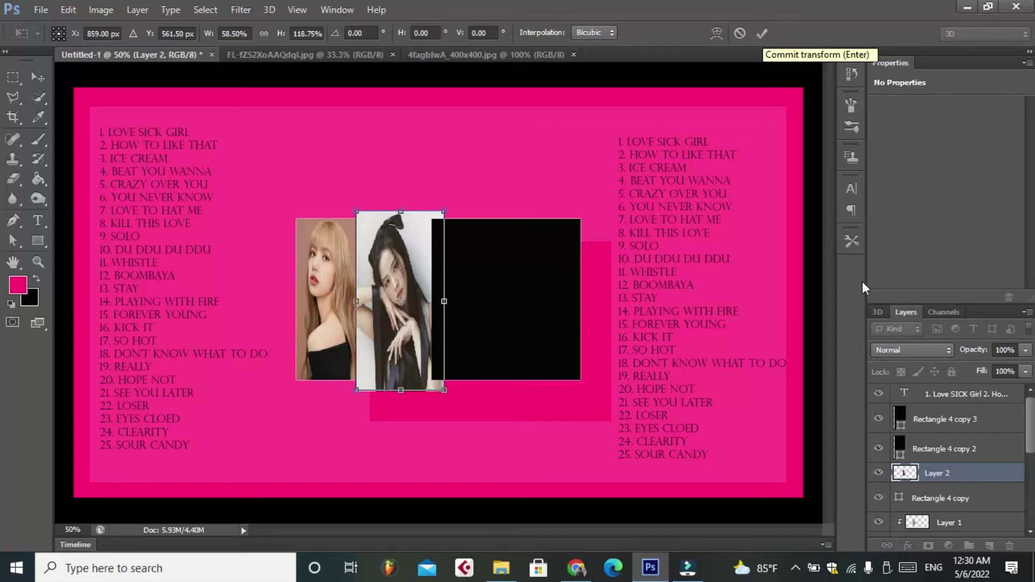
click(762, 33)
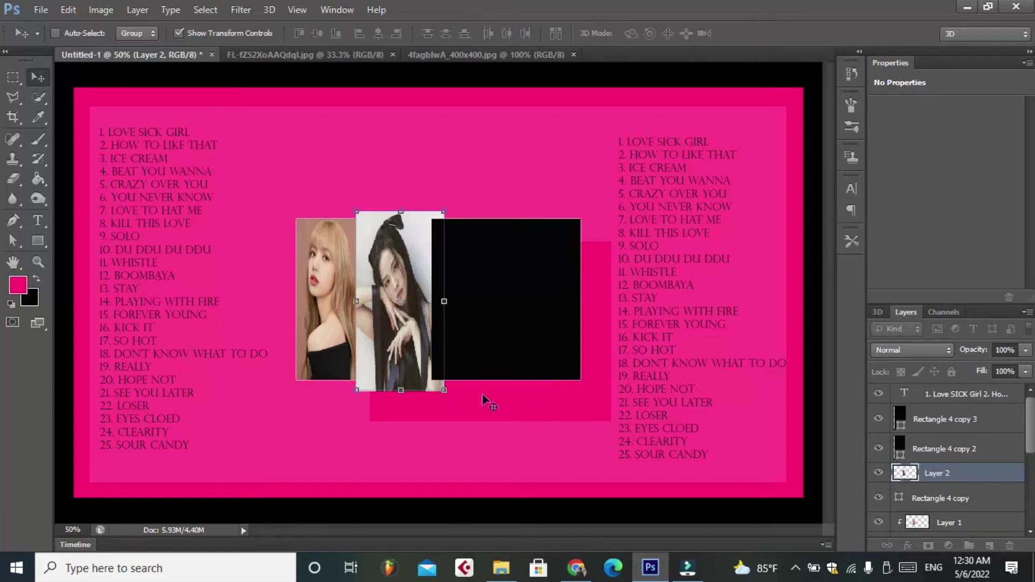
- Clip the photo to the second strip and trim its edges to fill that strip
right_click(943, 477)
click(693, 243)
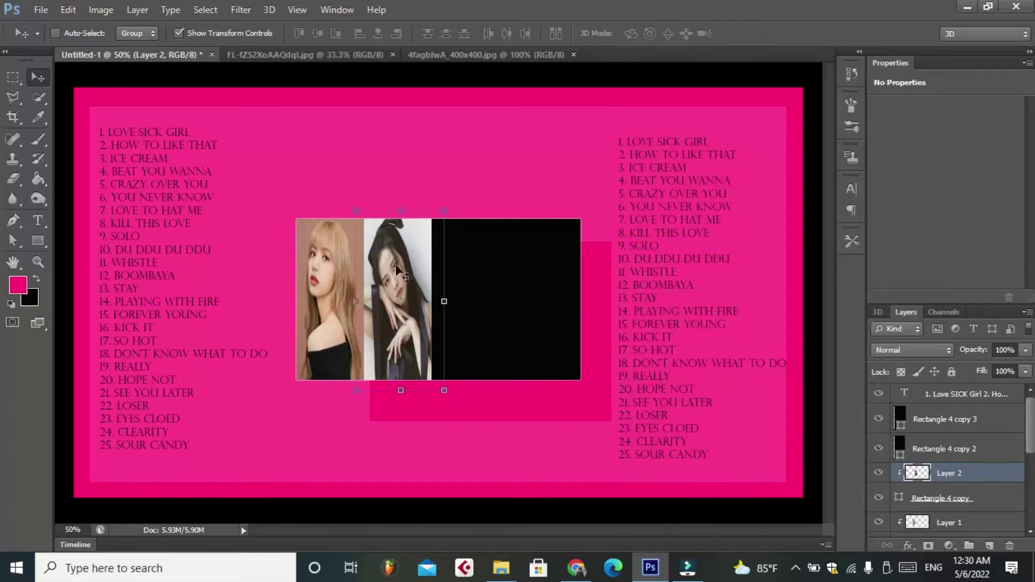
drag(400, 216, 402, 212)
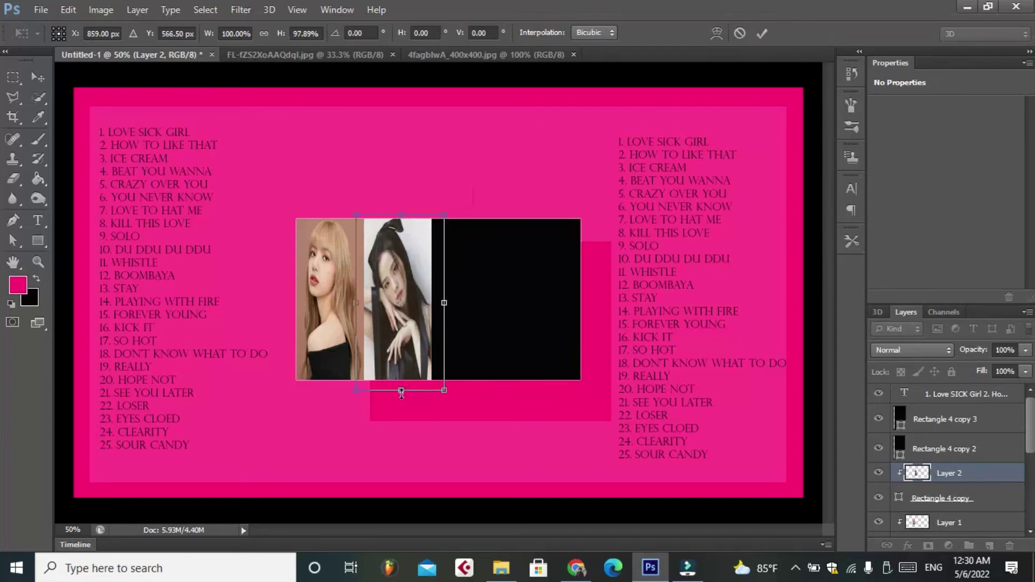
drag(401, 392, 405, 385)
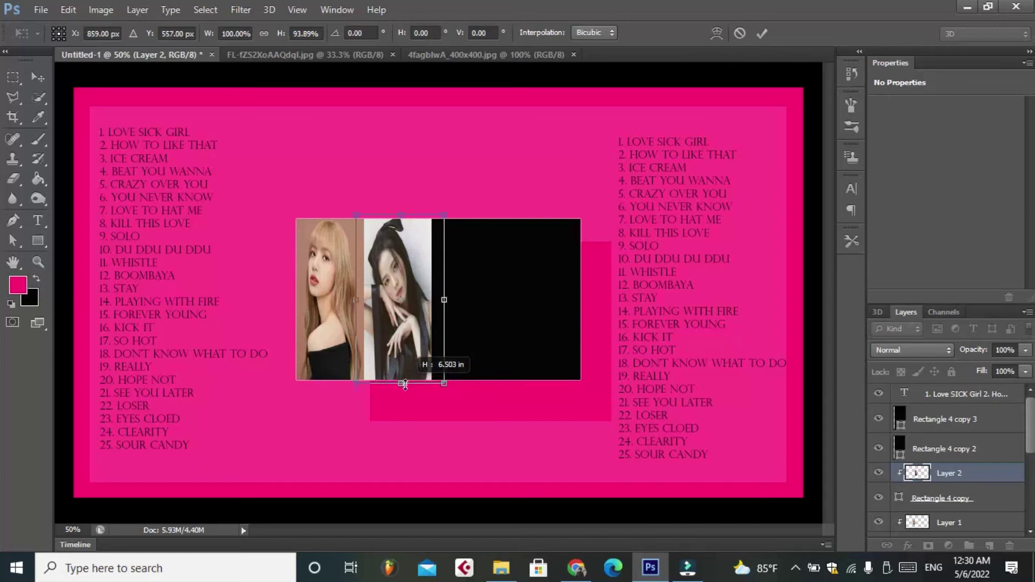
drag(444, 302, 437, 300)
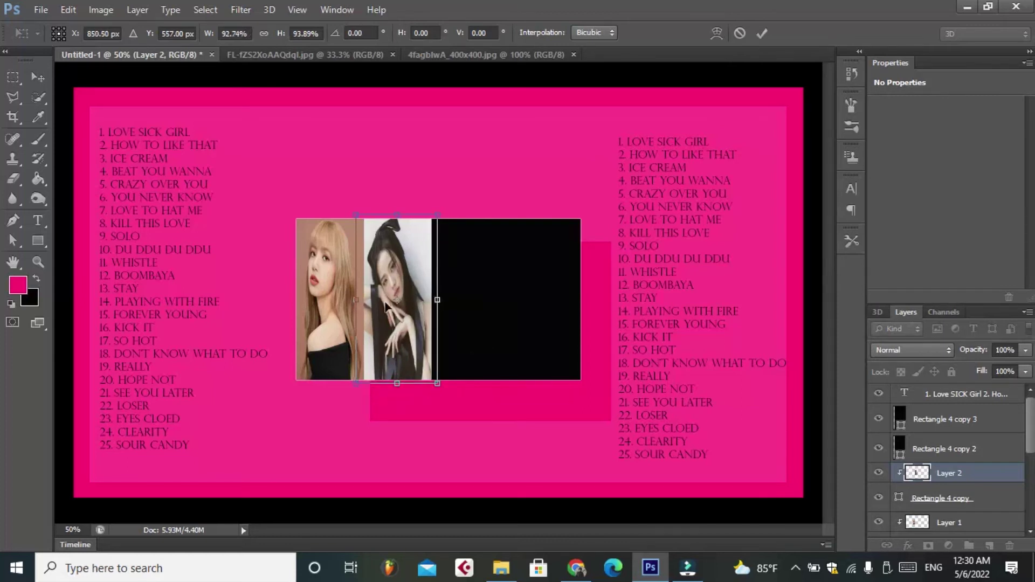
drag(357, 300, 358, 308)
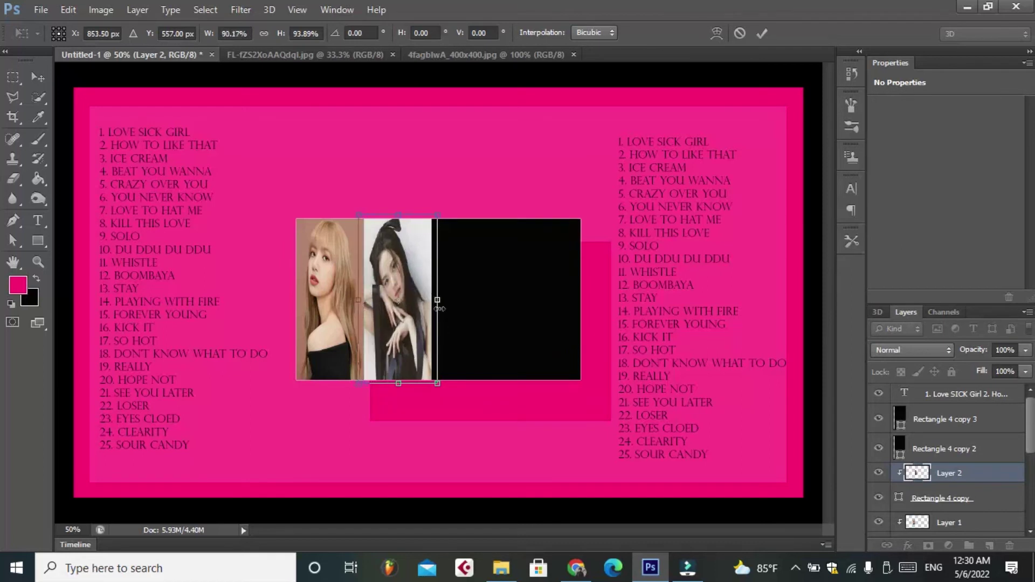
drag(436, 299, 423, 306)
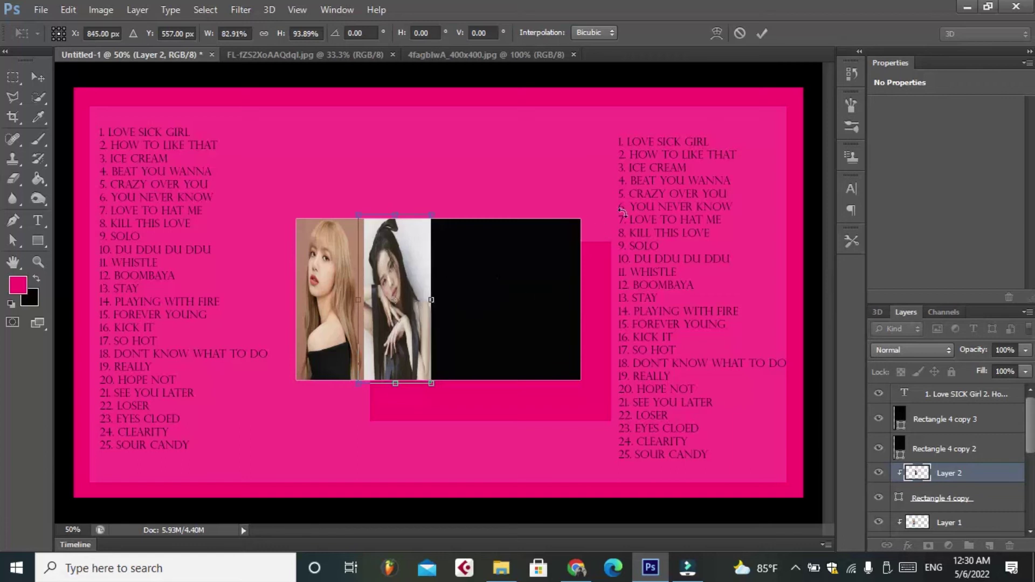
click(762, 33)
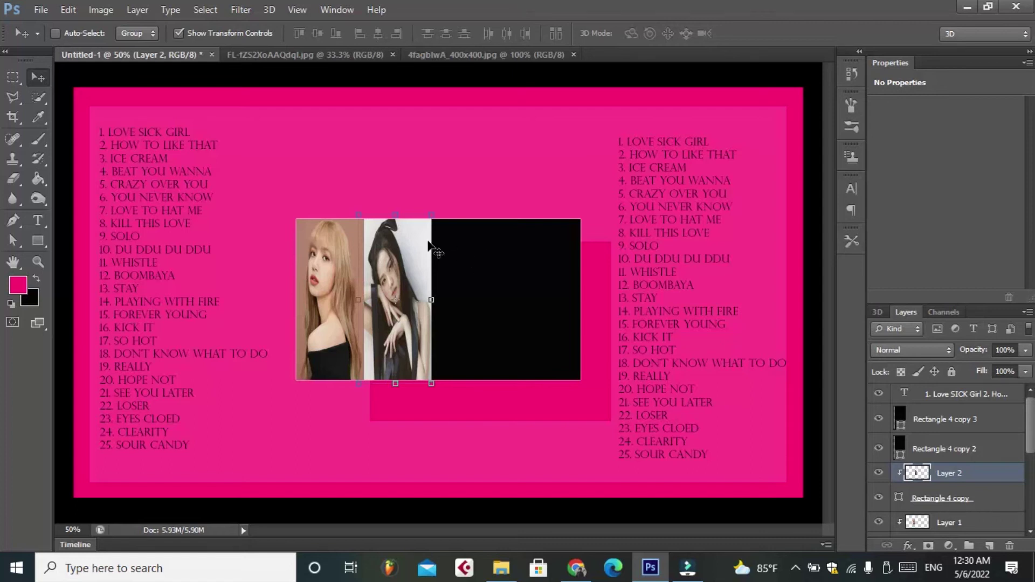
drag(397, 211, 398, 215)
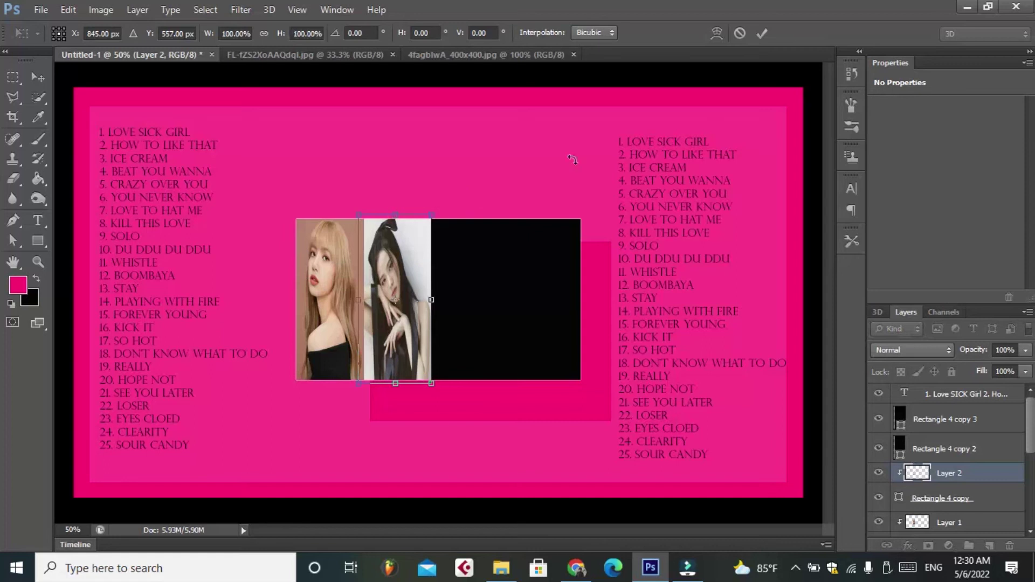
click(761, 34)
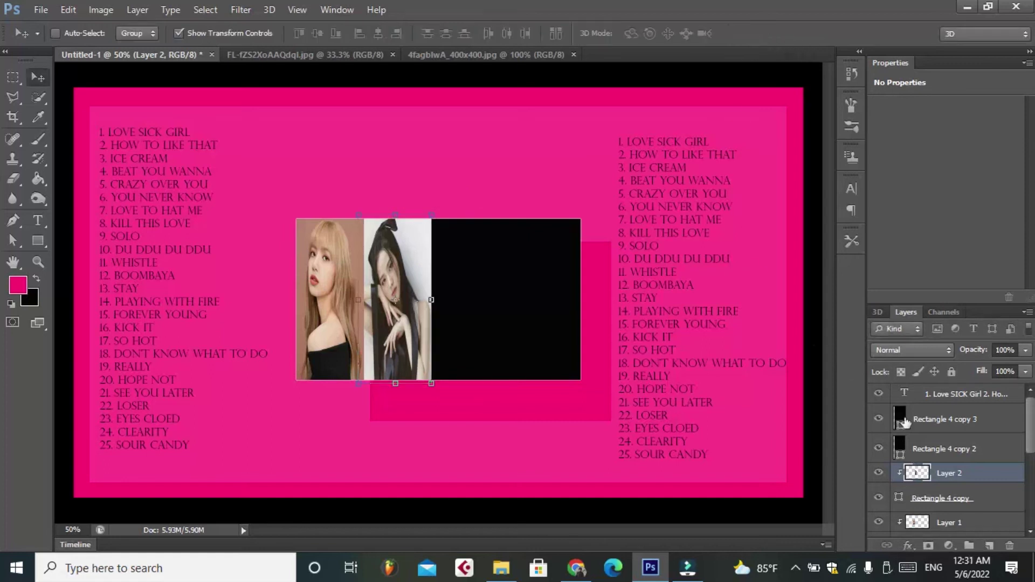
- Target Rectangle 4 copy 2 and open the actor-rose-179900_large red plaid photo
click(960, 451)
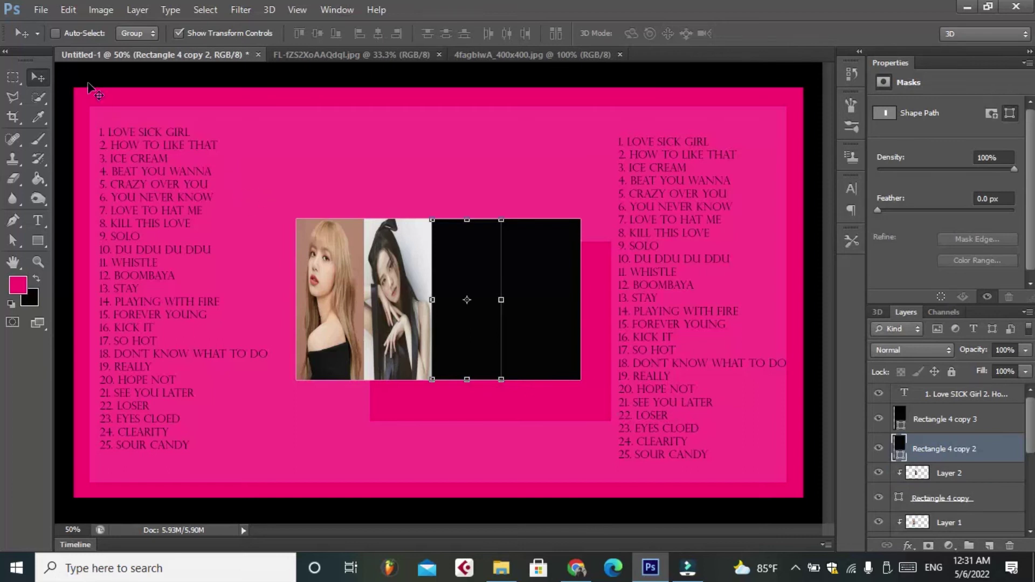
click(43, 12)
key(Escape)
key(ctrl+o)
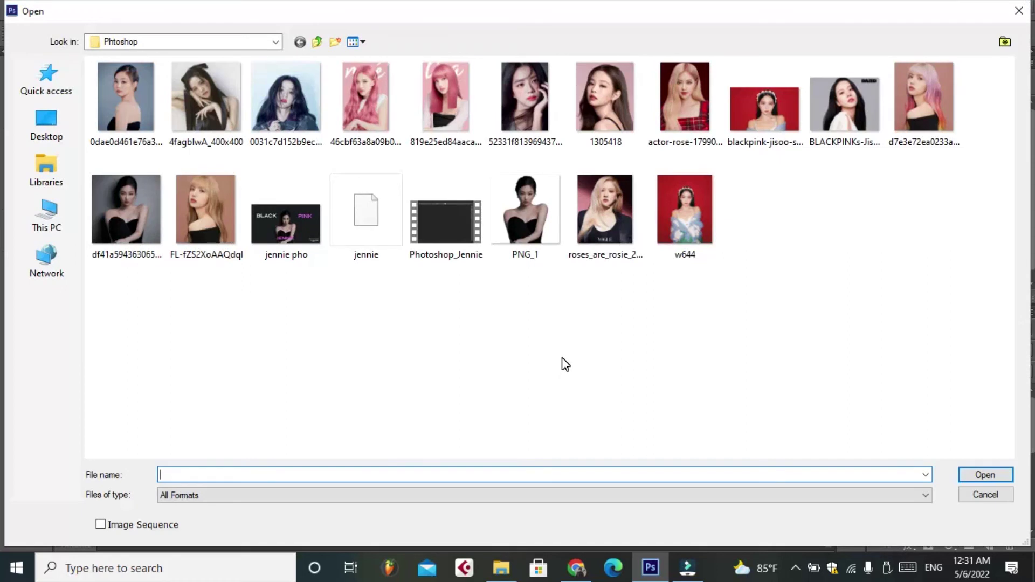
click(680, 127)
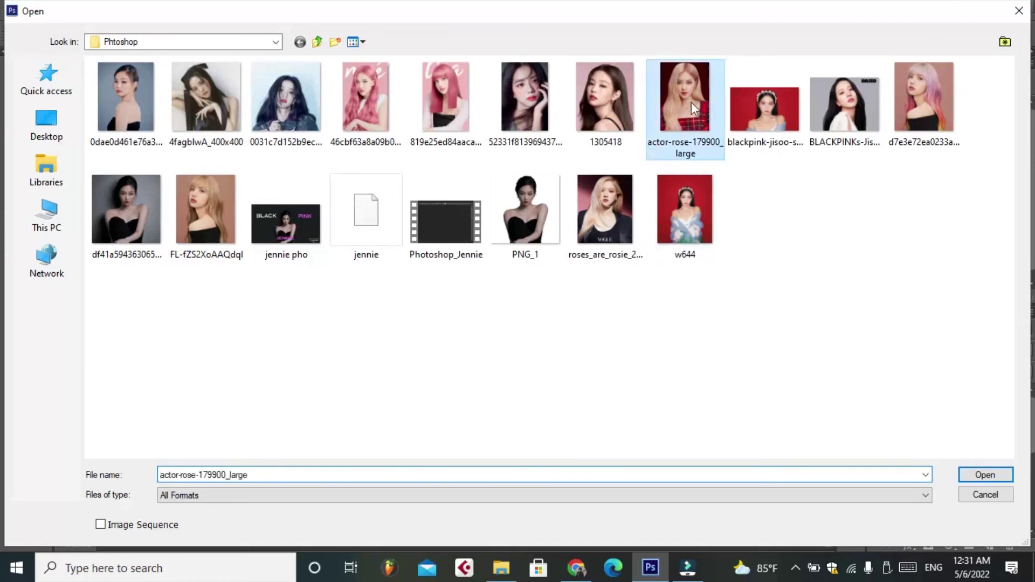
click(984, 475)
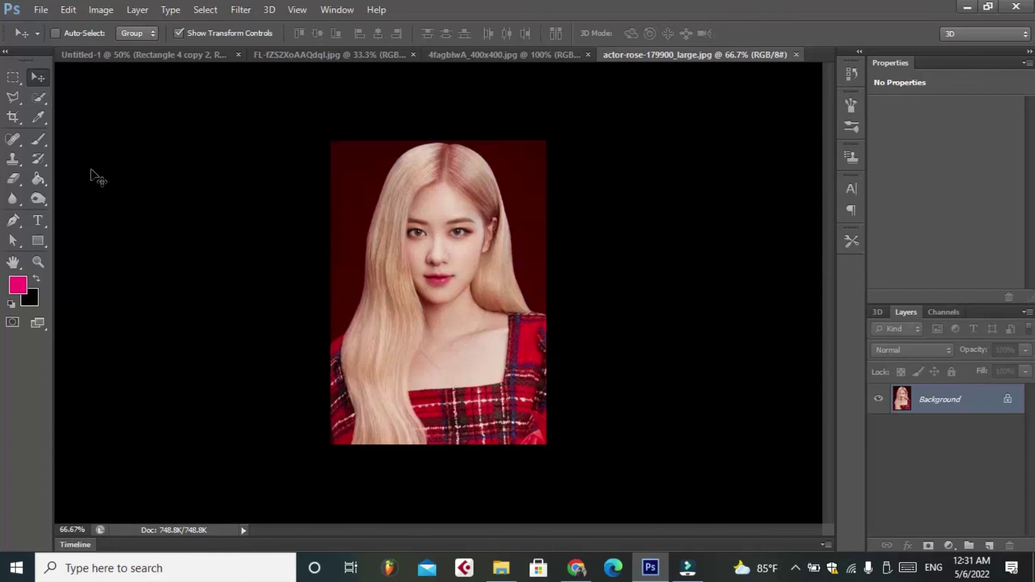
- Select the entire photo and drag it into the poster document
click(240, 10)
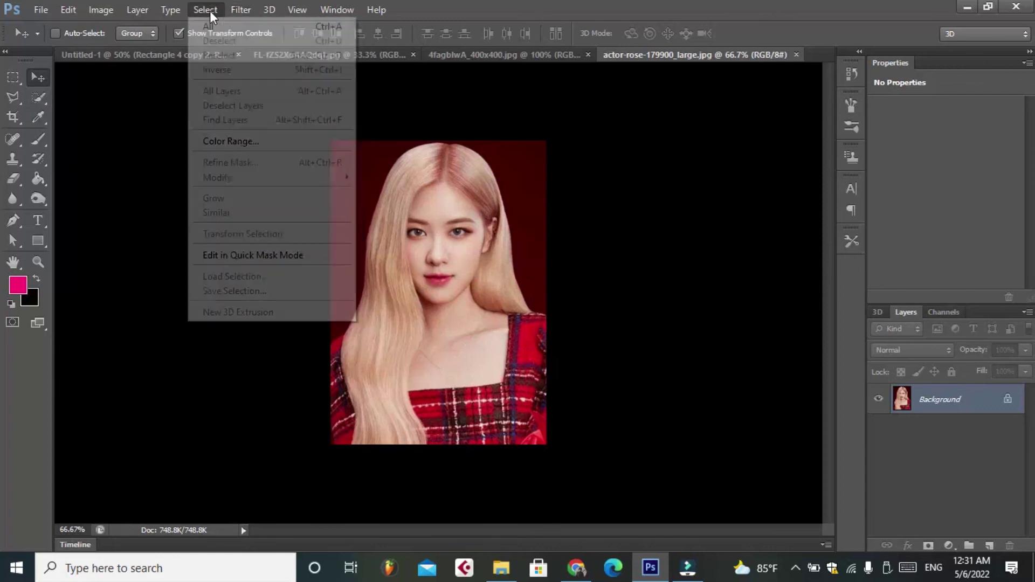
click(215, 24)
mouse_move(388, 283)
mouse_down()
mouse_move(445, 287)
mouse_move(471, 335)
mouse_up()
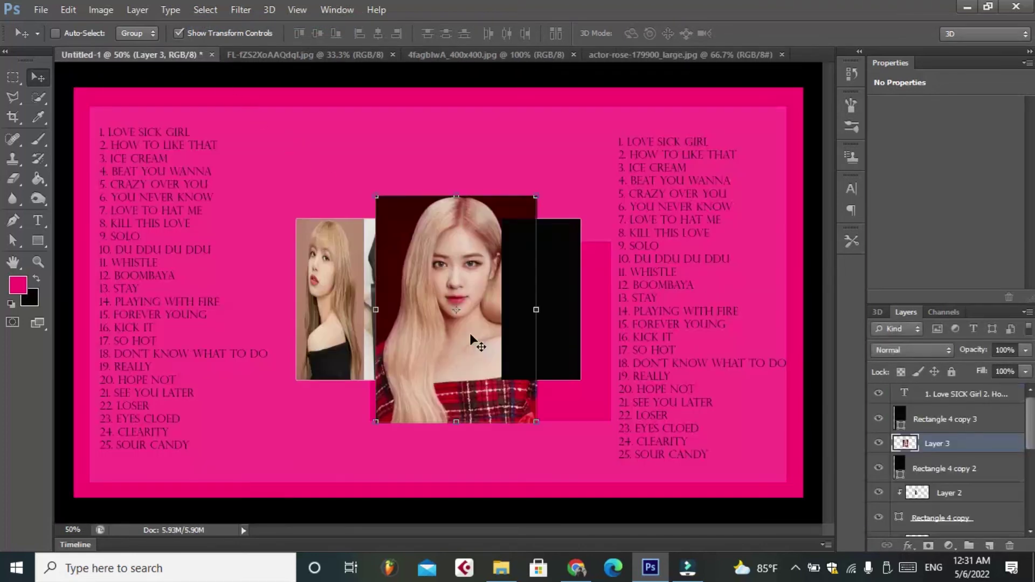
- Clip Layer 3 to the third strip and resize it to about W 43%, H 70%
right_click(937, 444)
click(698, 244)
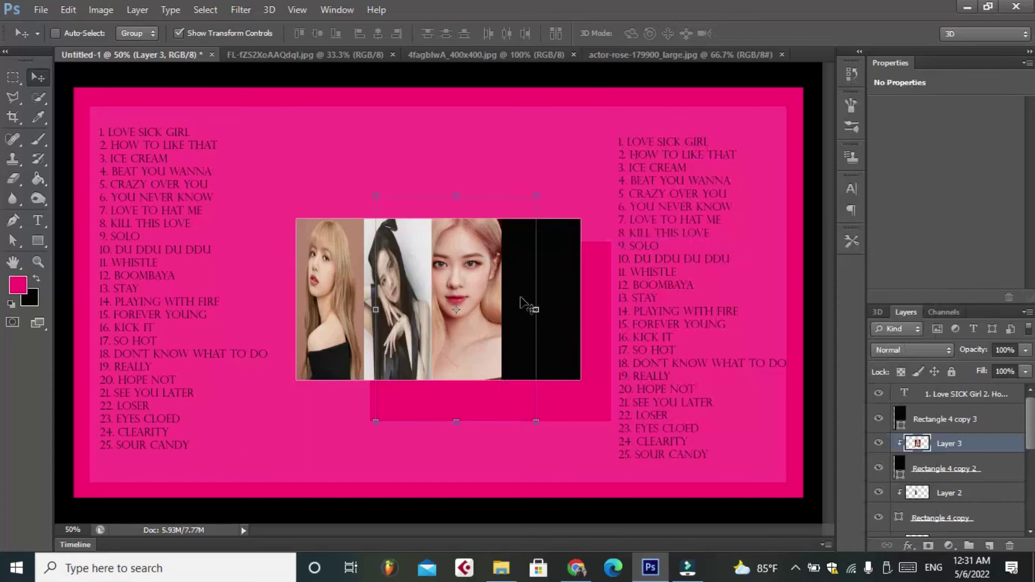
drag(455, 198, 456, 215)
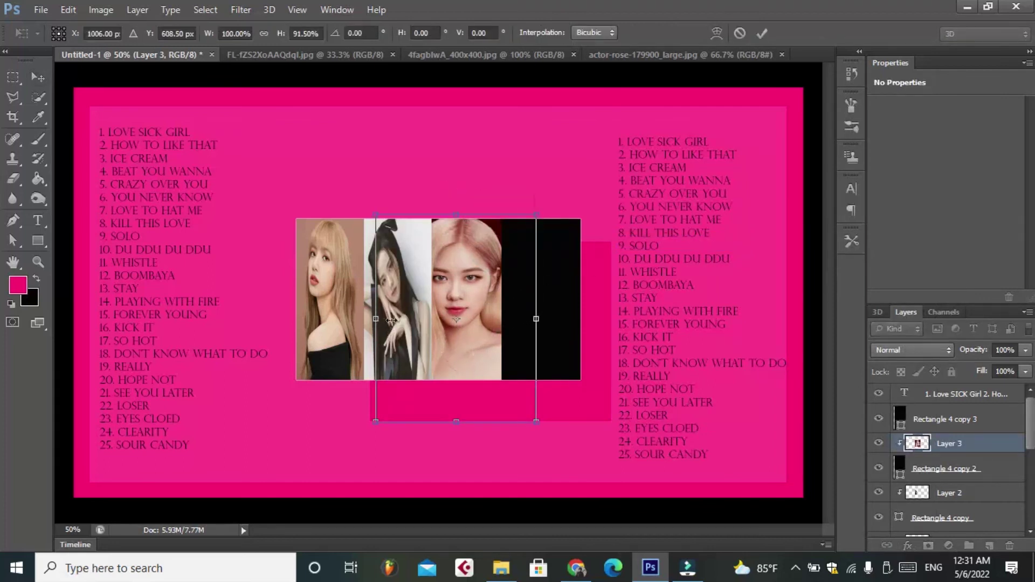
drag(391, 319, 436, 320)
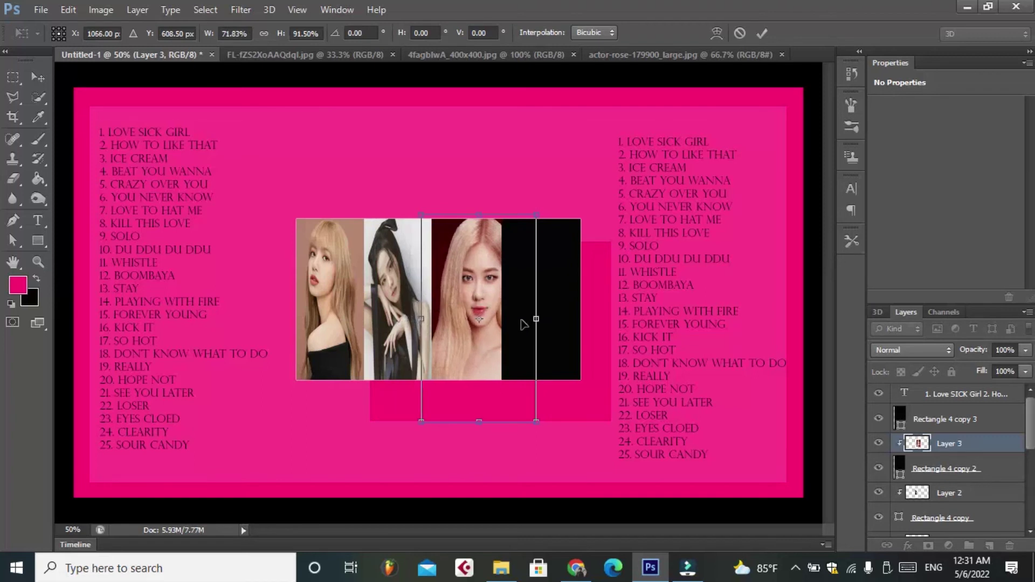
drag(532, 319, 500, 319)
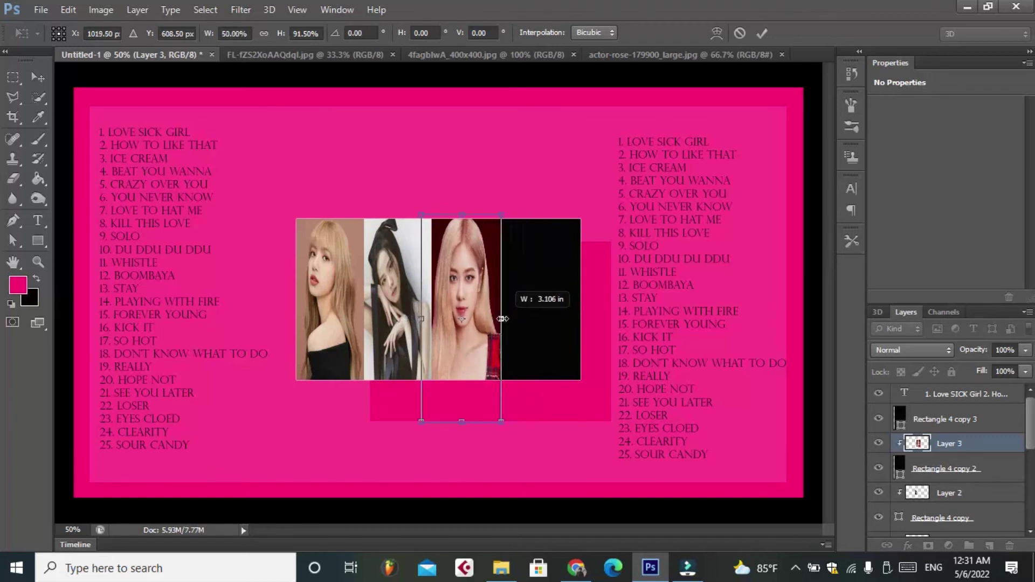
drag(465, 214, 464, 214)
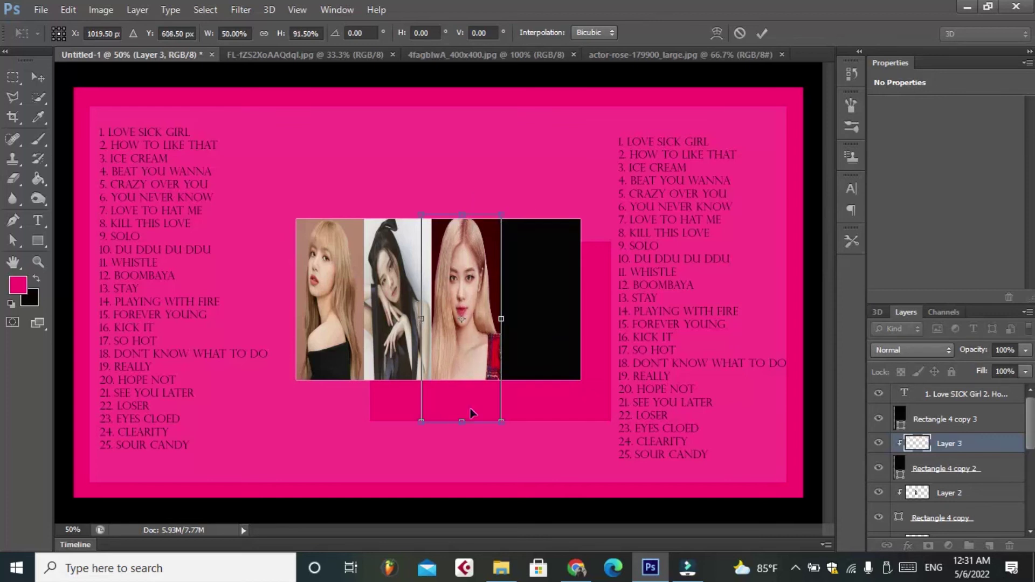
drag(462, 421, 462, 380)
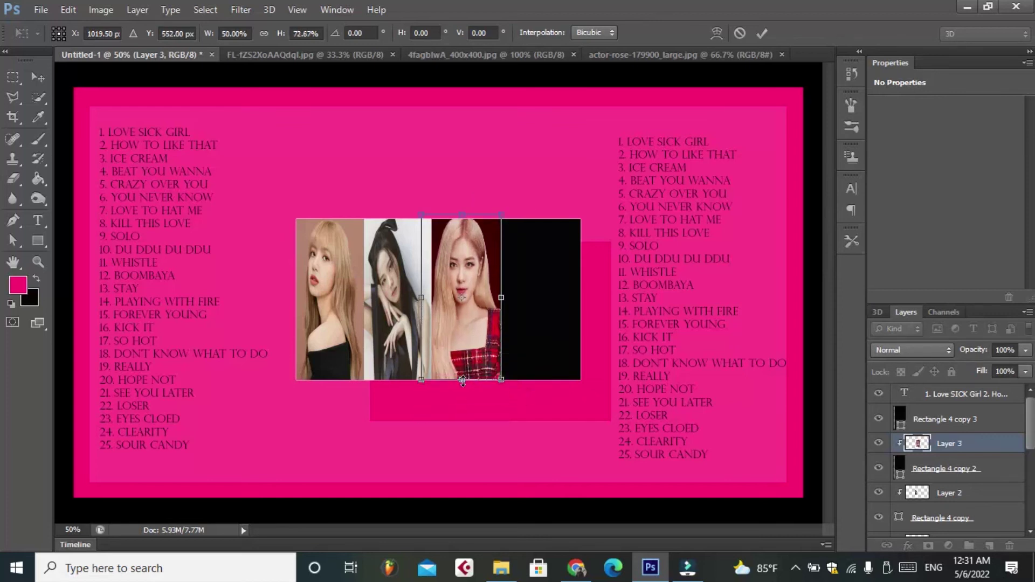
drag(421, 297, 433, 297)
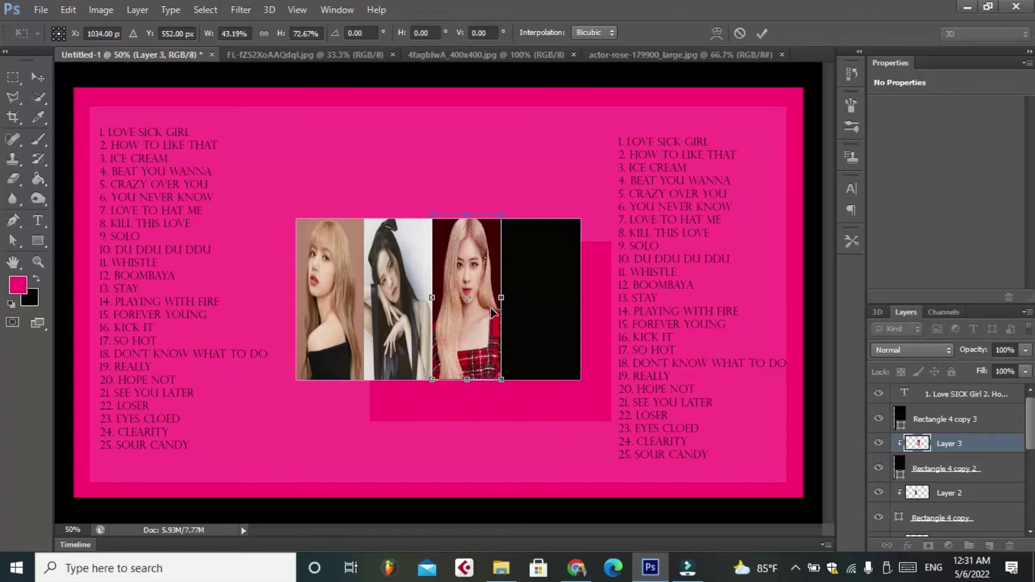
drag(469, 212, 469, 218)
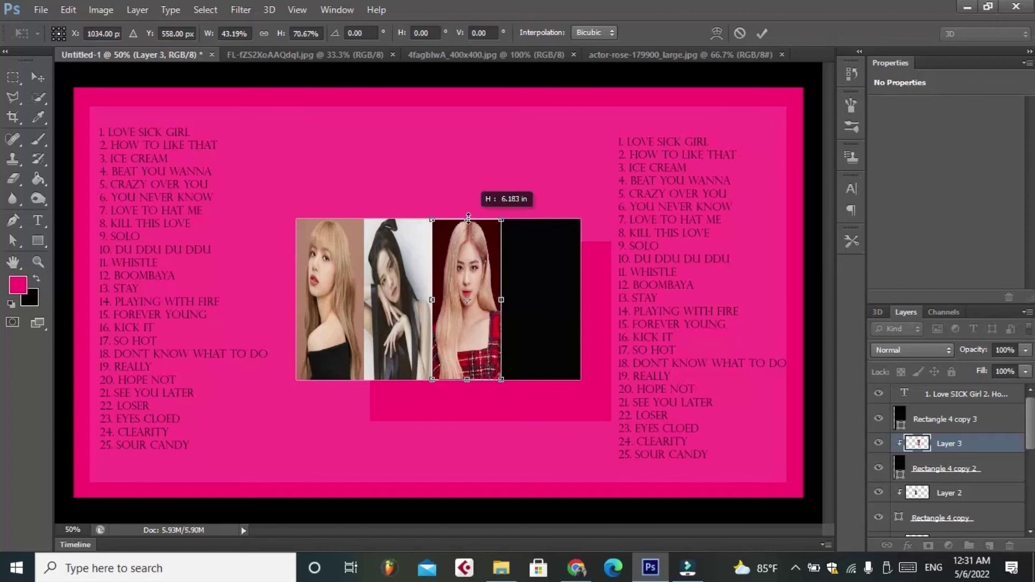
click(761, 35)
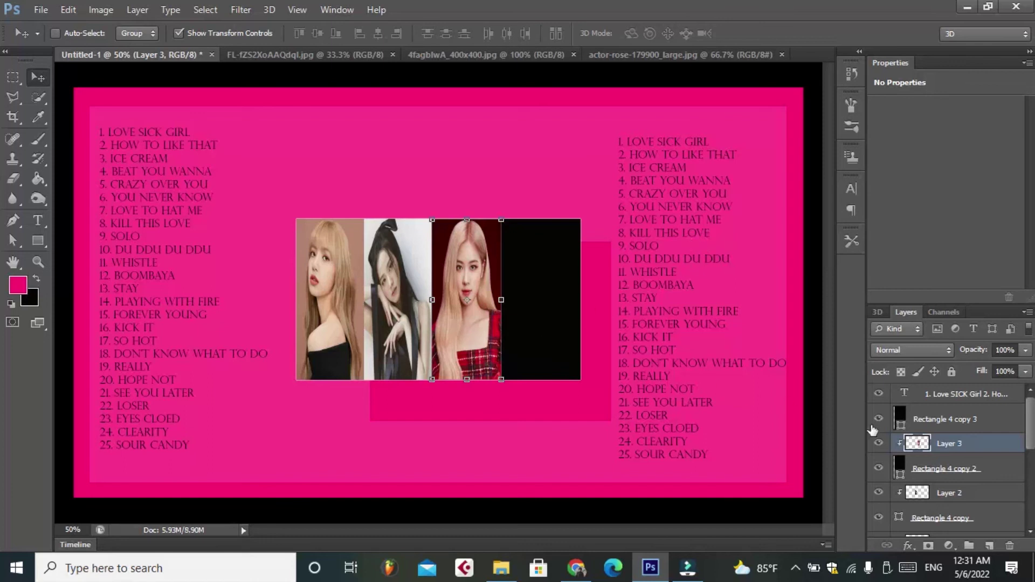
- With the last black strip's layer selected, open the photo 1305418.jpg
click(938, 420)
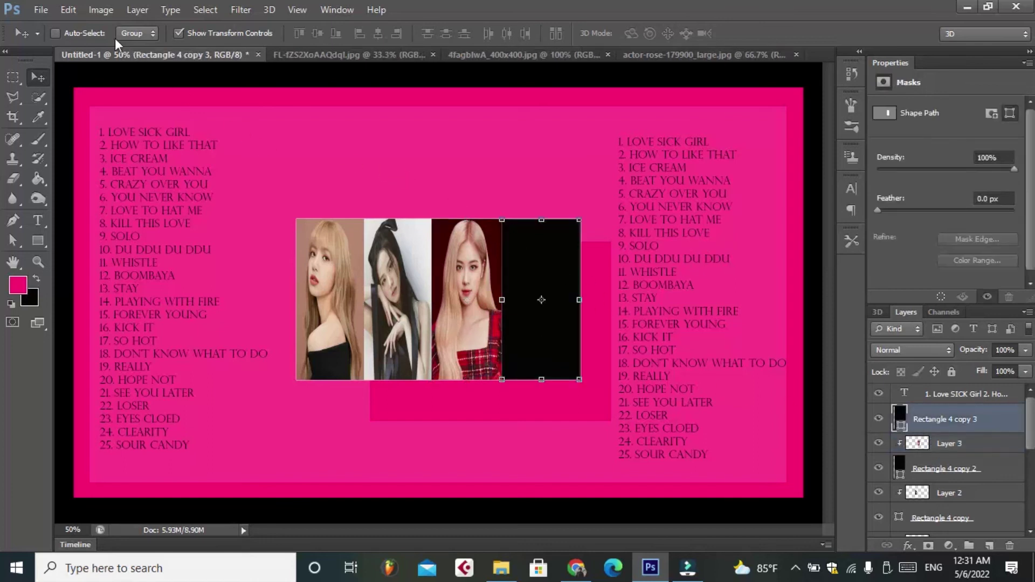
click(41, 9)
key(Escape)
key(ctrl+o)
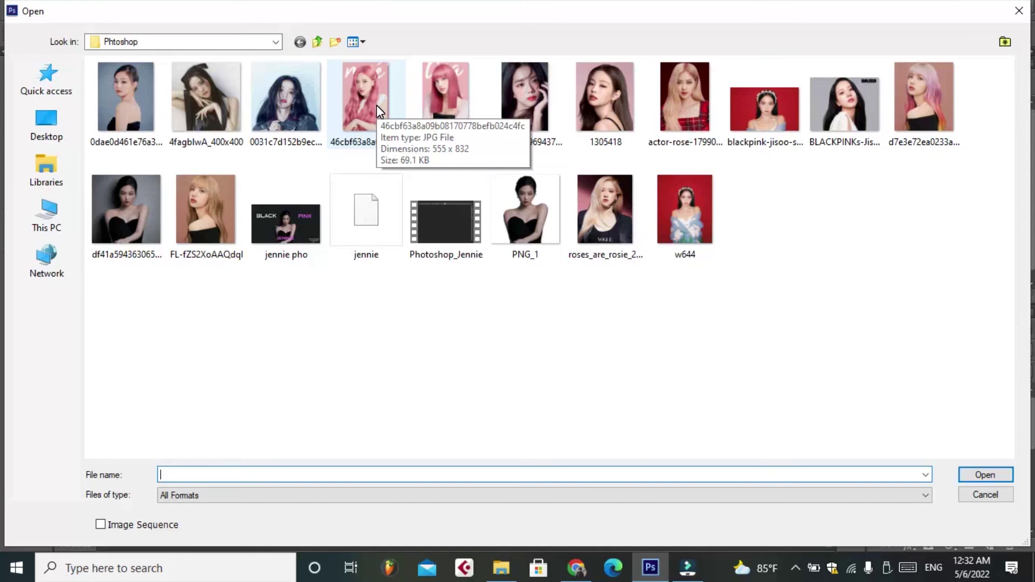
click(601, 100)
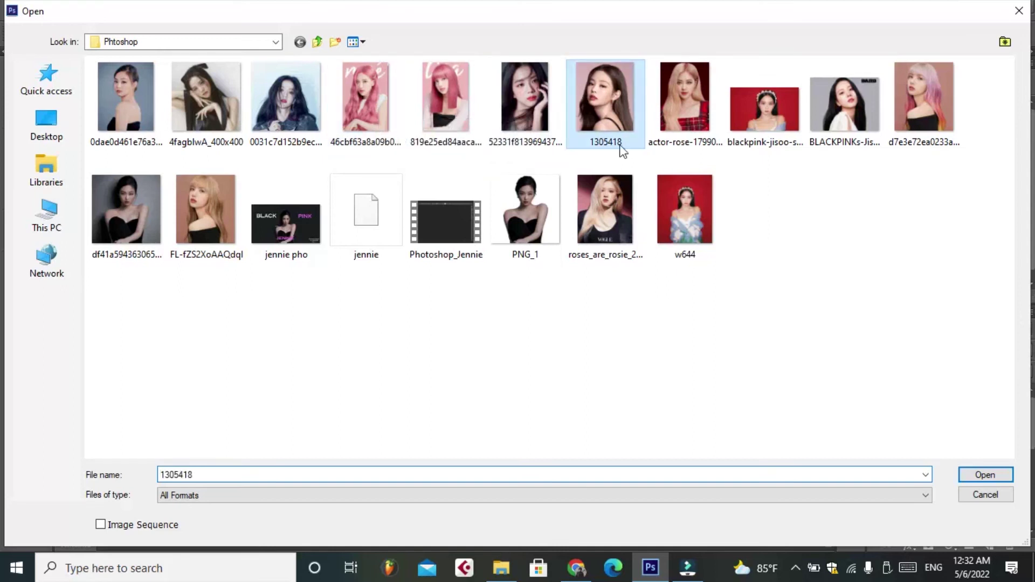
click(980, 477)
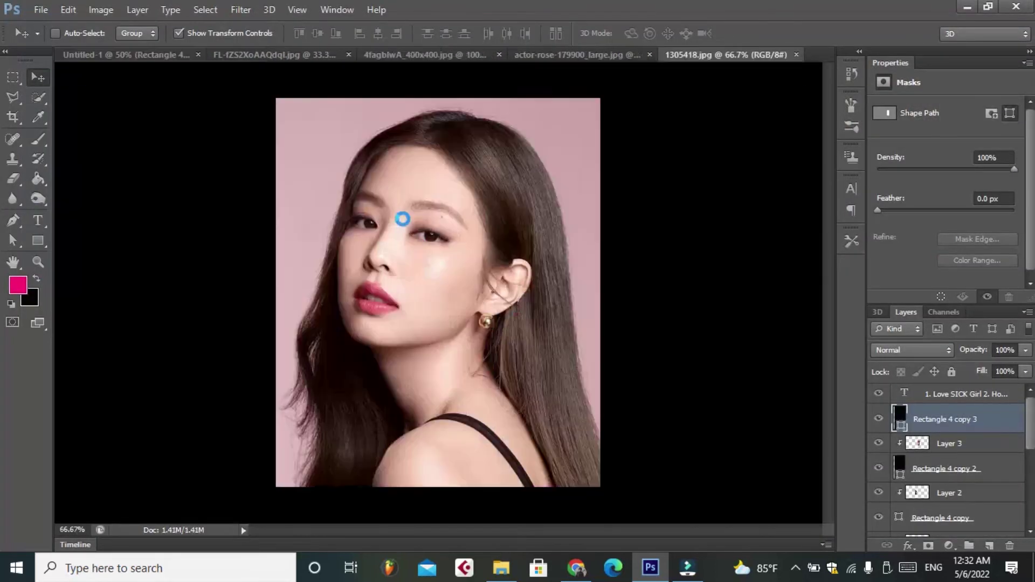
- Drag the whole 1305418 photo into the poster and position it over the last strip
click(199, 8)
click(213, 25)
mouse_move(401, 220)
mouse_down()
mouse_move(167, 64)
mouse_move(513, 306)
mouse_up()
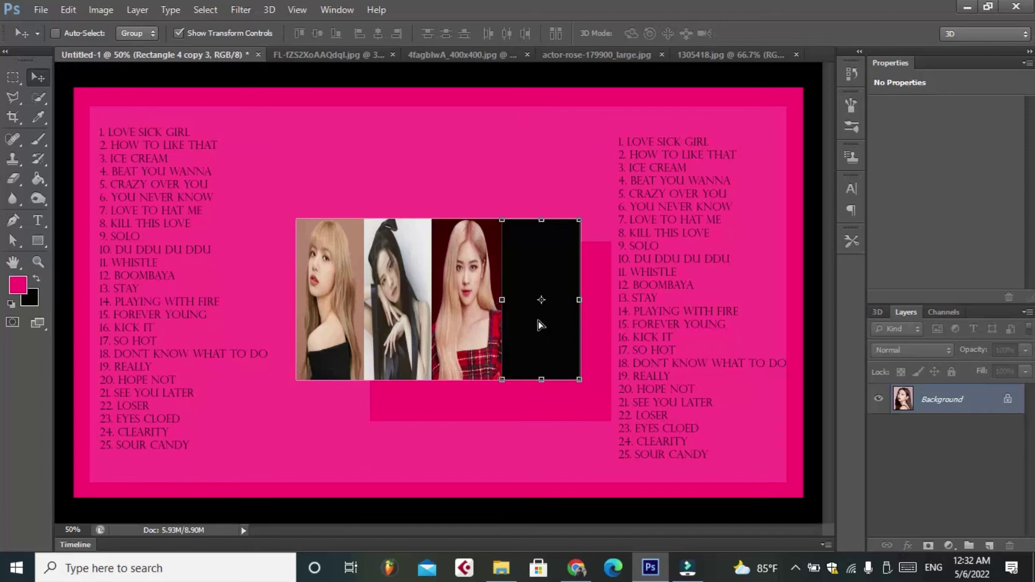
drag(562, 368, 582, 313)
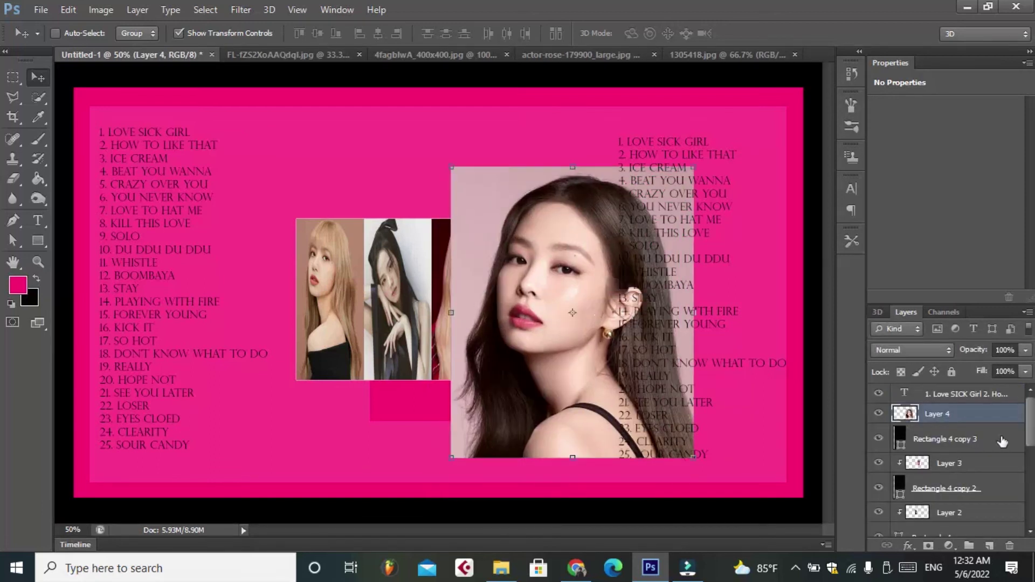
- Clip the fourth photo into the last black strip and resize it to the strip's width and height
right_click(976, 414)
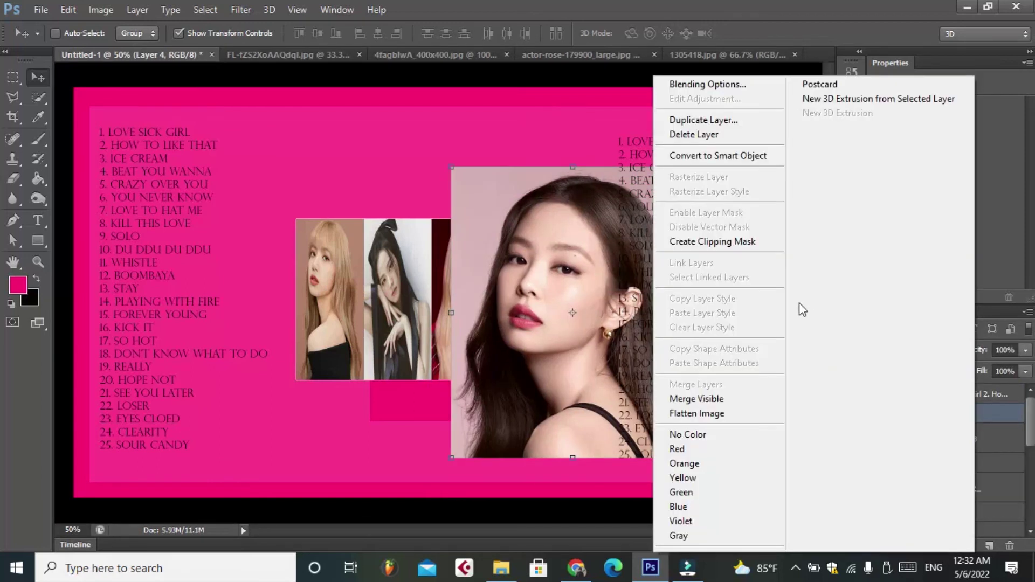
click(750, 242)
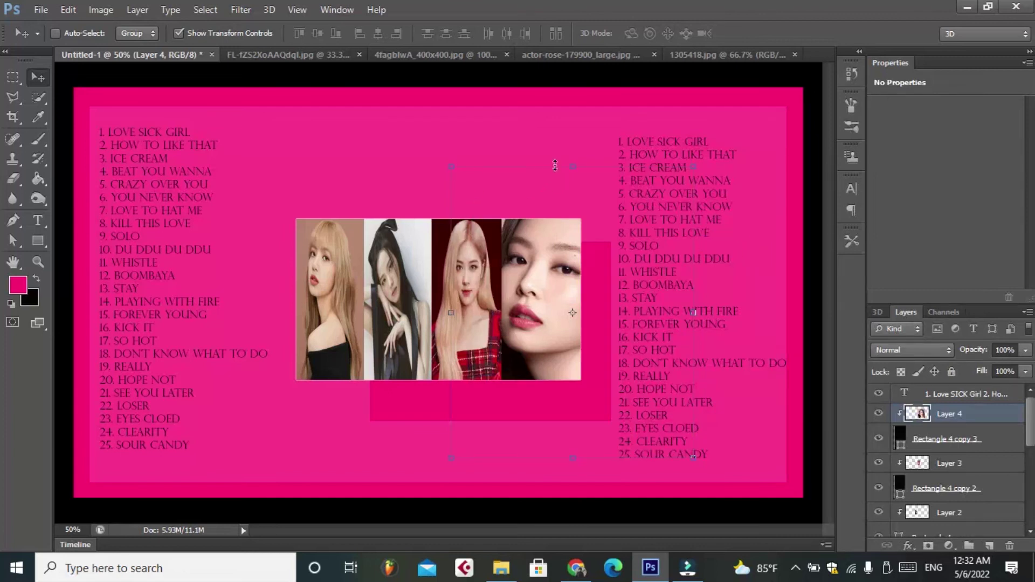
drag(652, 314, 587, 313)
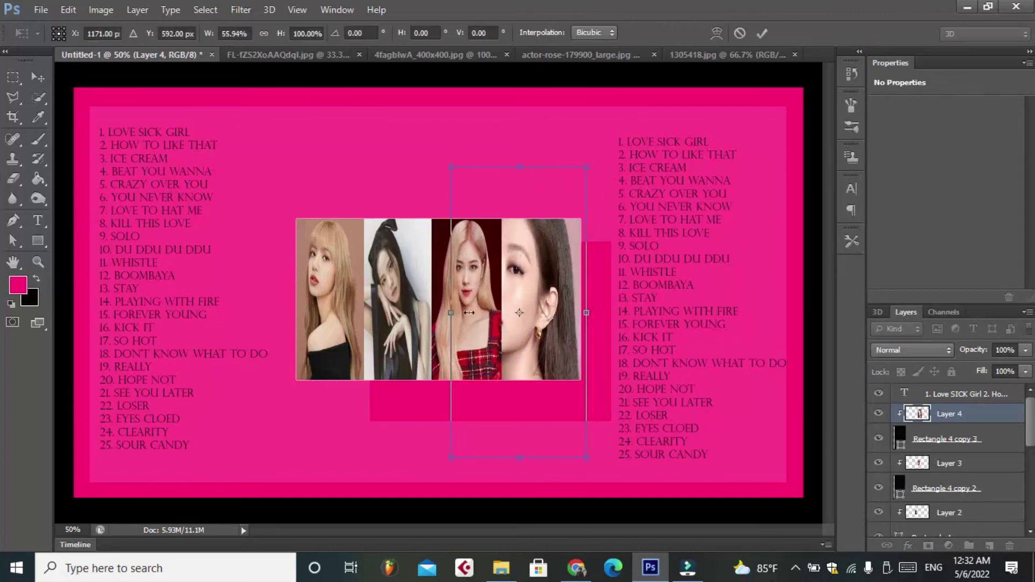
mouse_move(469, 313)
mouse_down()
mouse_move(503, 316)
mouse_move(491, 319)
mouse_up()
drag(545, 167, 547, 209)
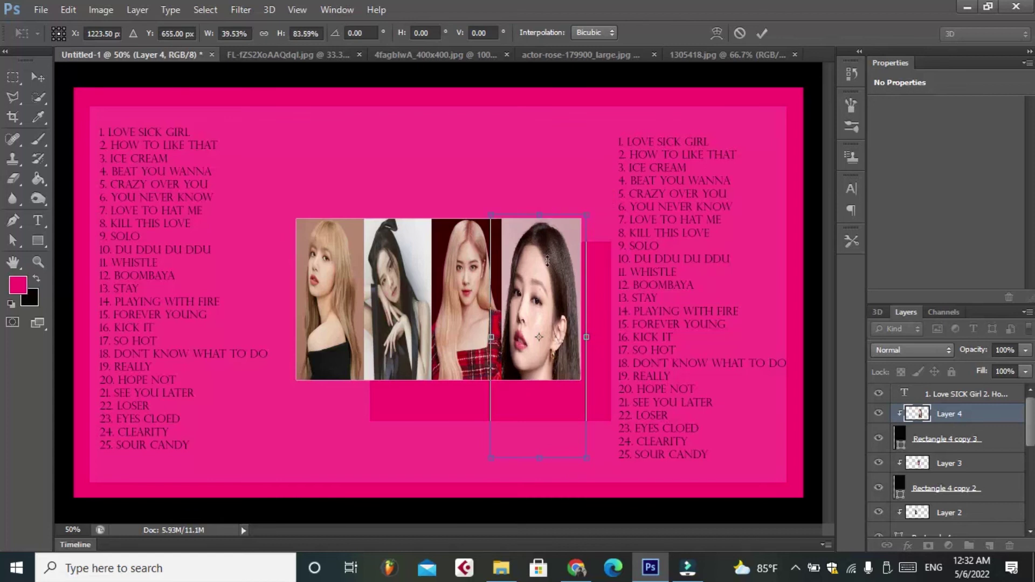
drag(536, 456, 539, 380)
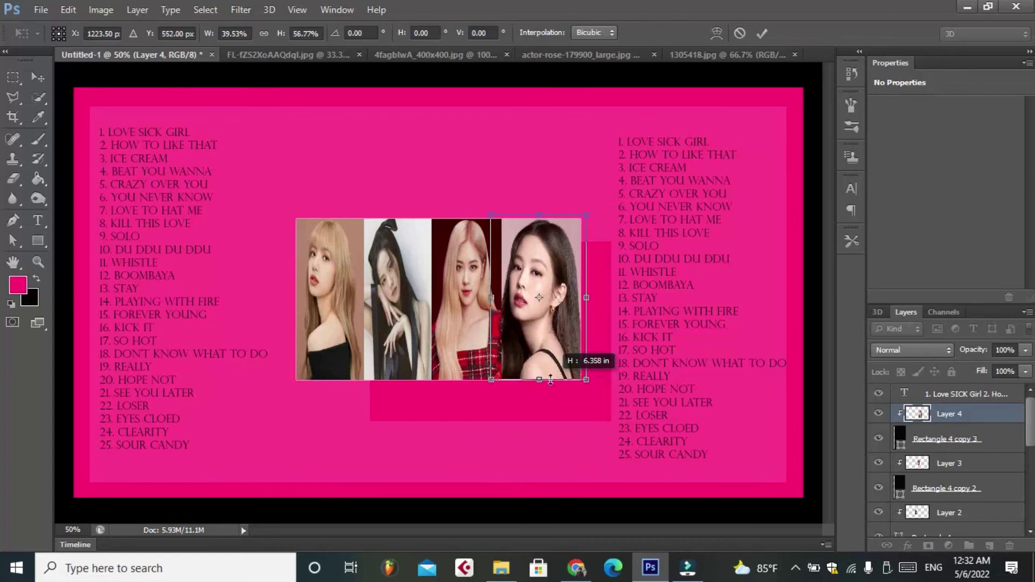
drag(491, 297, 504, 297)
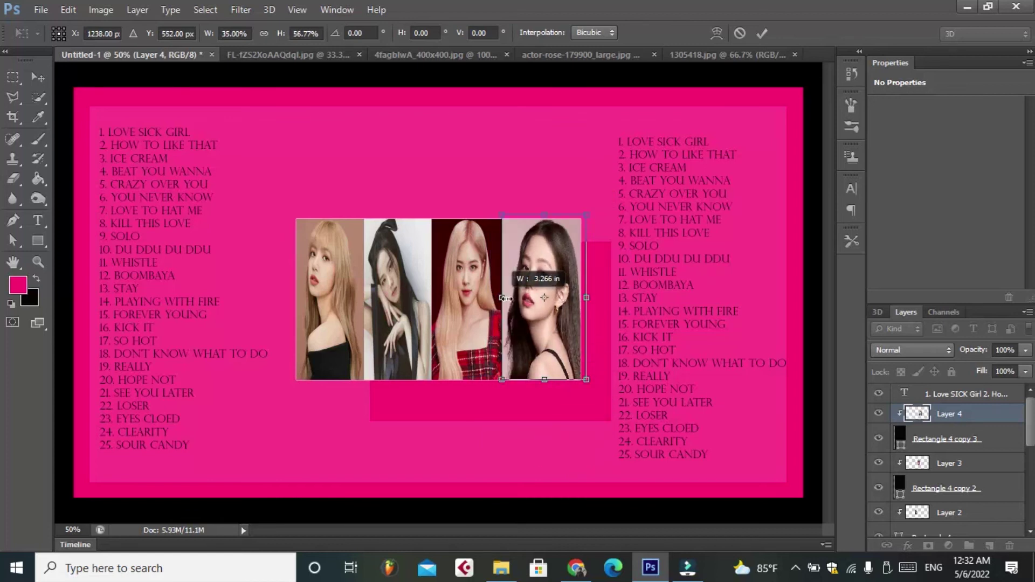
drag(587, 298, 584, 297)
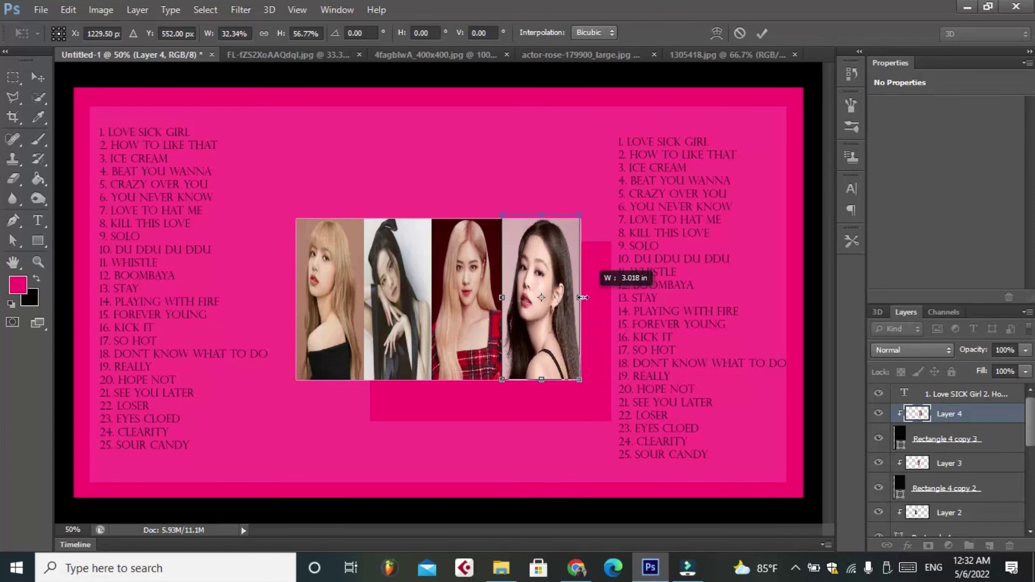
click(761, 33)
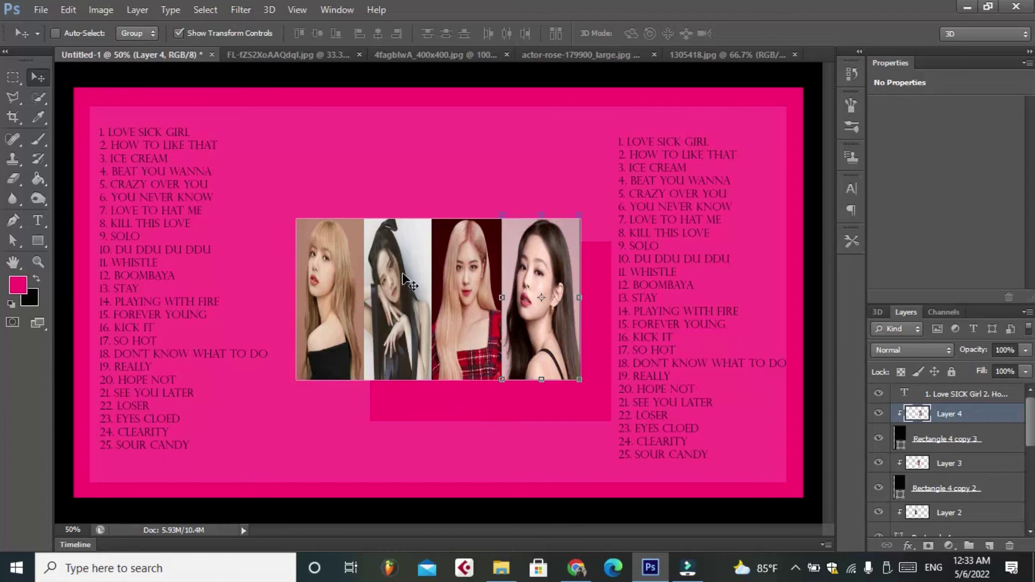
- Open the Jisoo portrait image
click(41, 10)
click(65, 43)
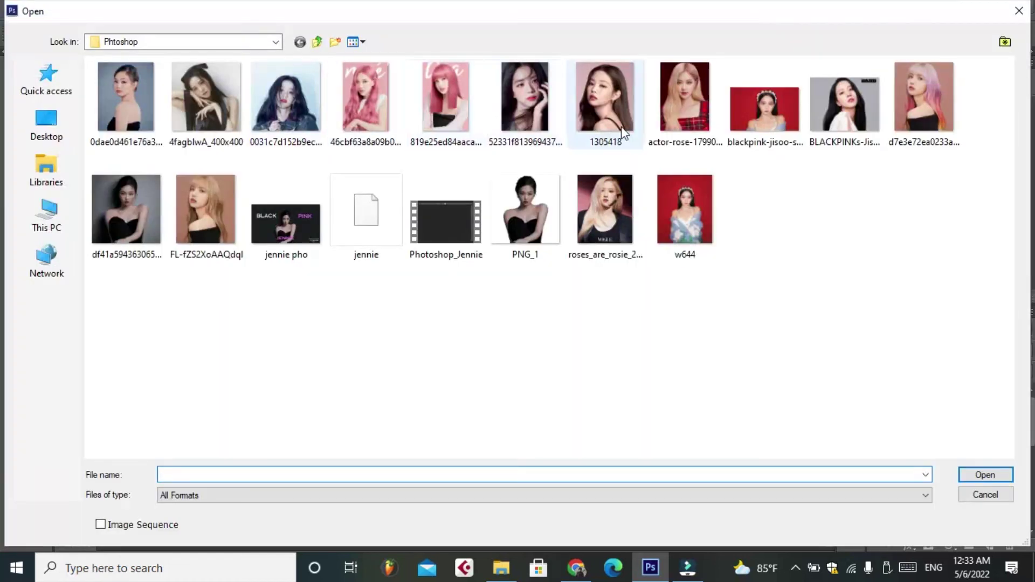
click(844, 102)
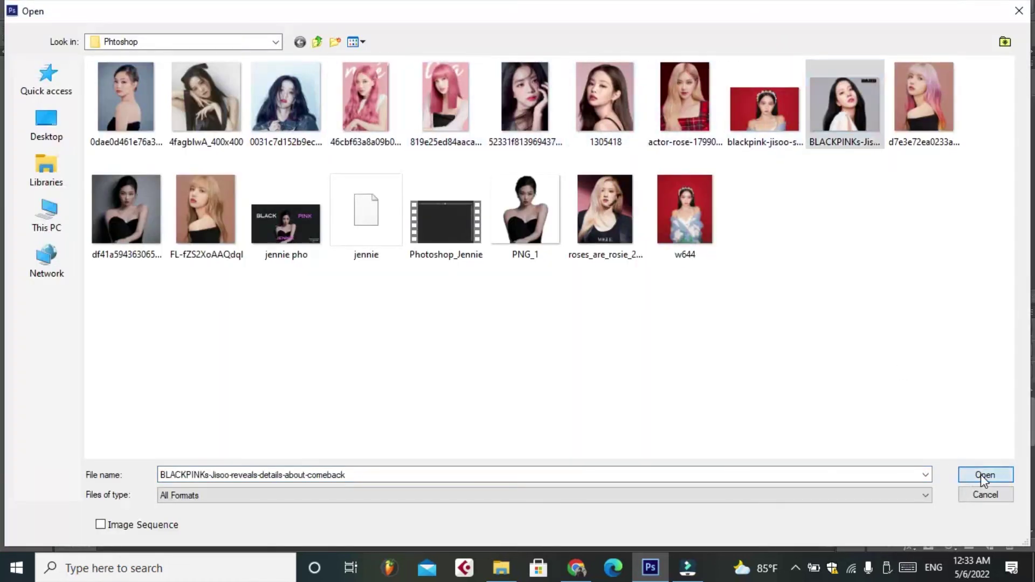
click(981, 474)
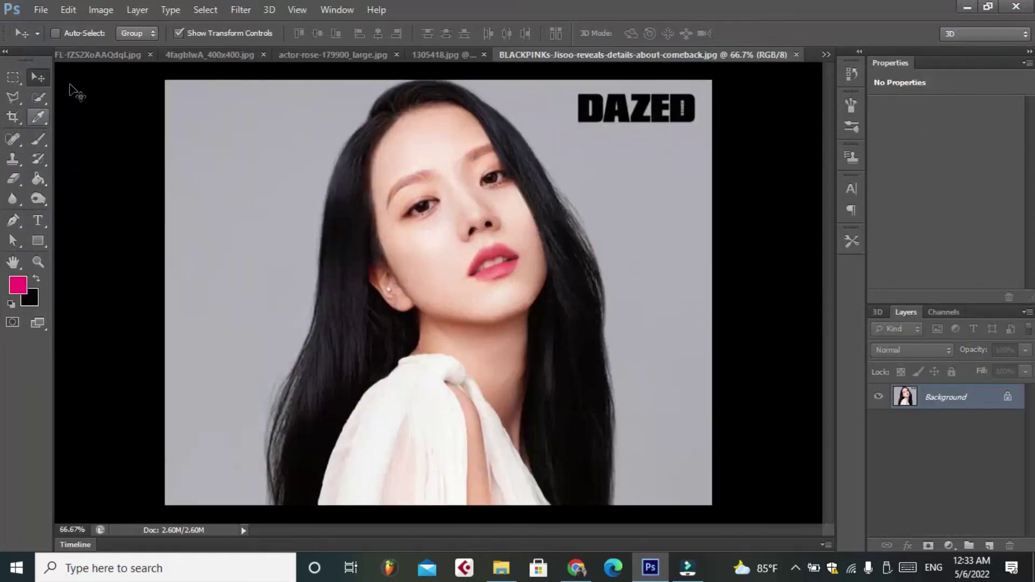
- Close the two unused source photo documents and return to the poster
click(107, 55)
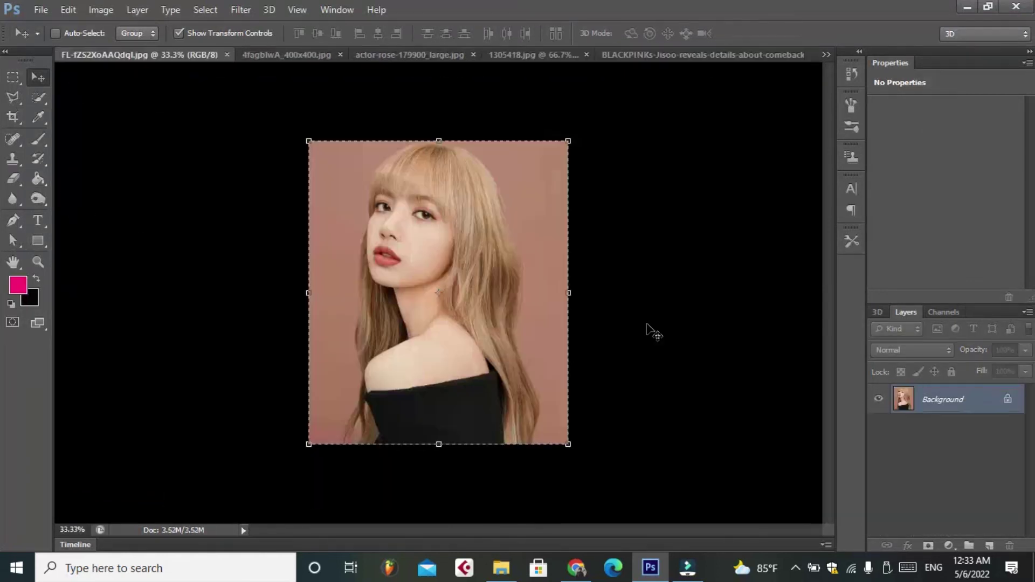
click(227, 54)
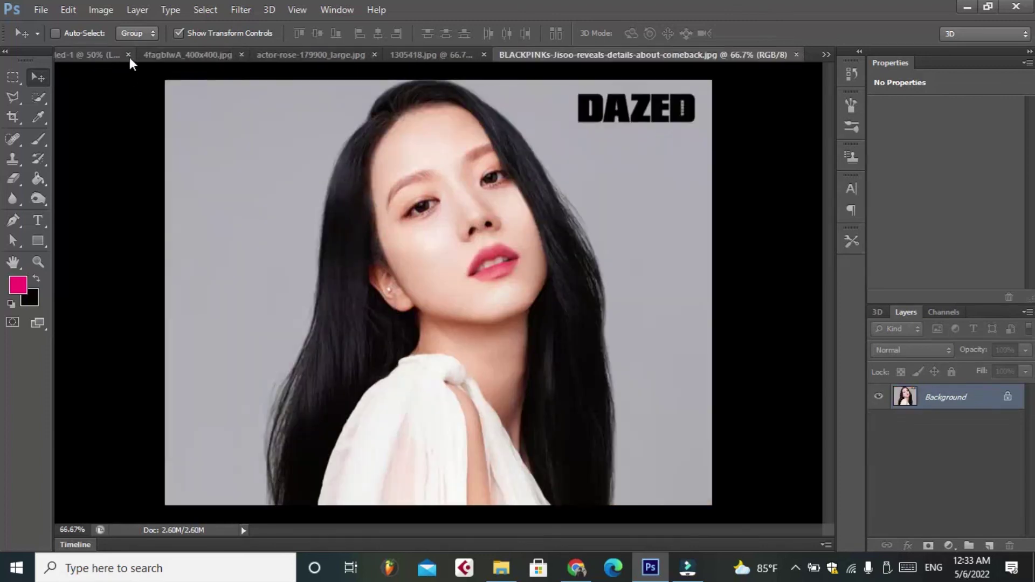
click(202, 55)
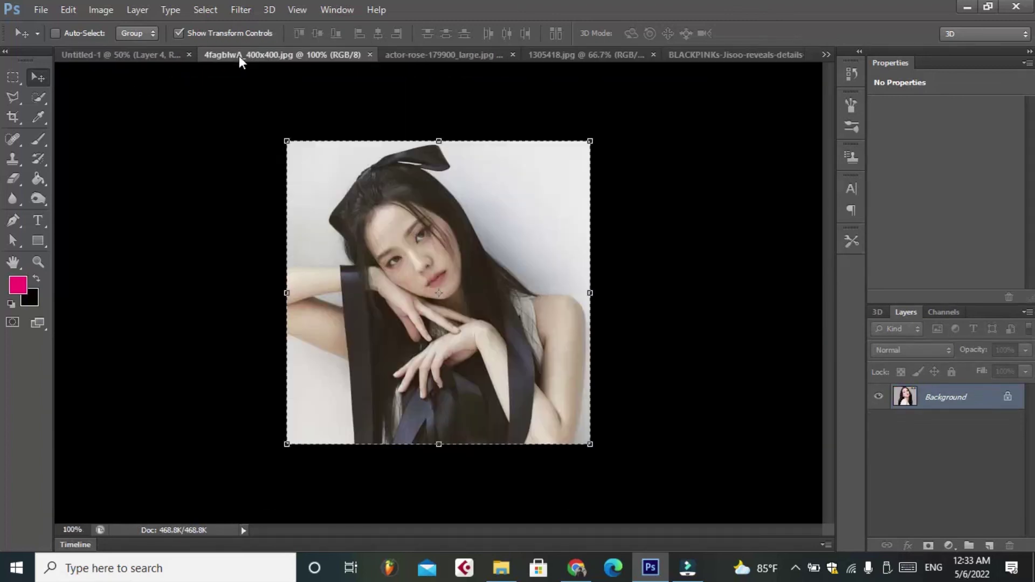
click(369, 54)
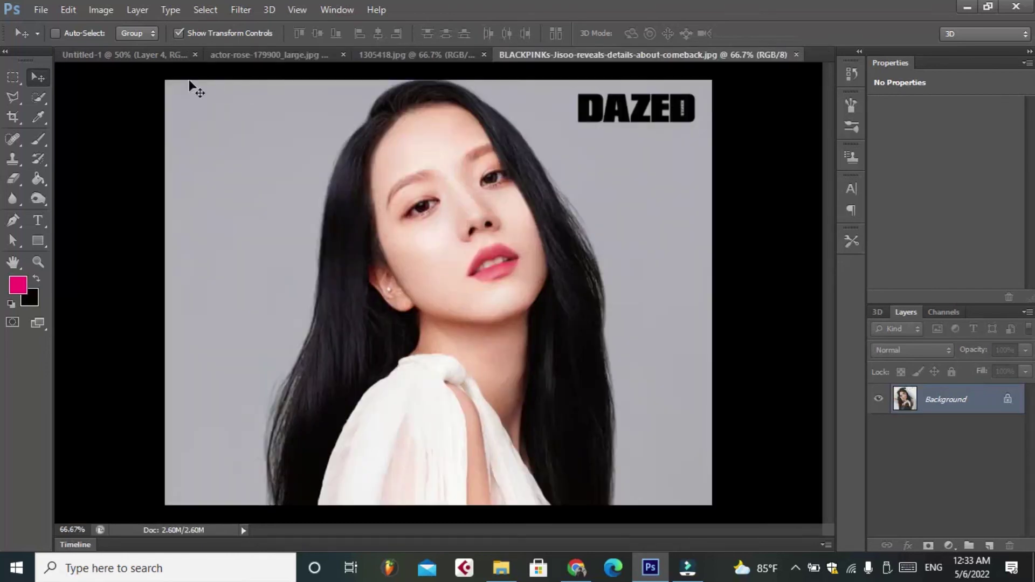
click(122, 55)
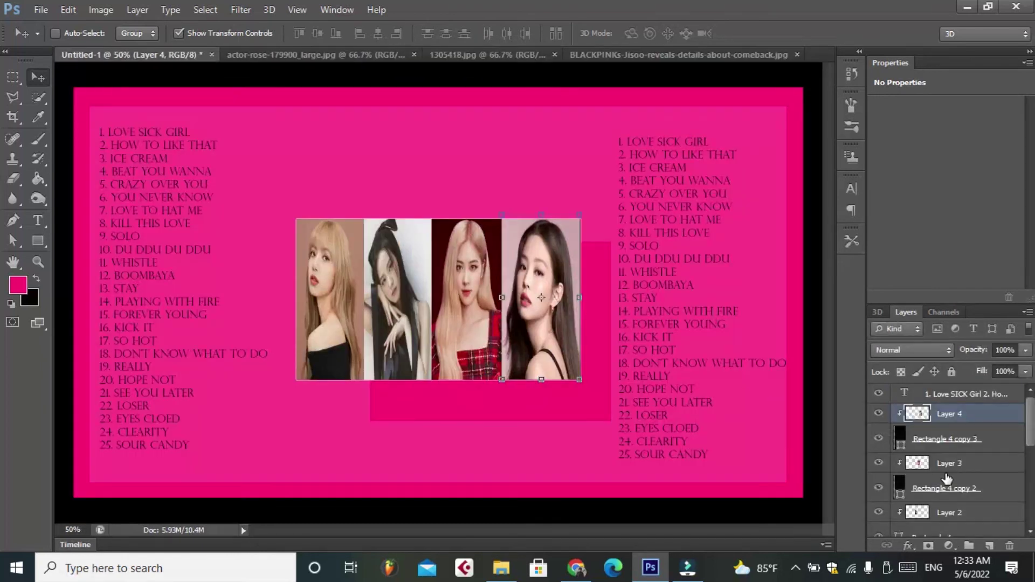
- Delete the old second-strip photo layer, Layer 2
scroll(948, 486, down, 1)
scroll(950, 501, down, 1)
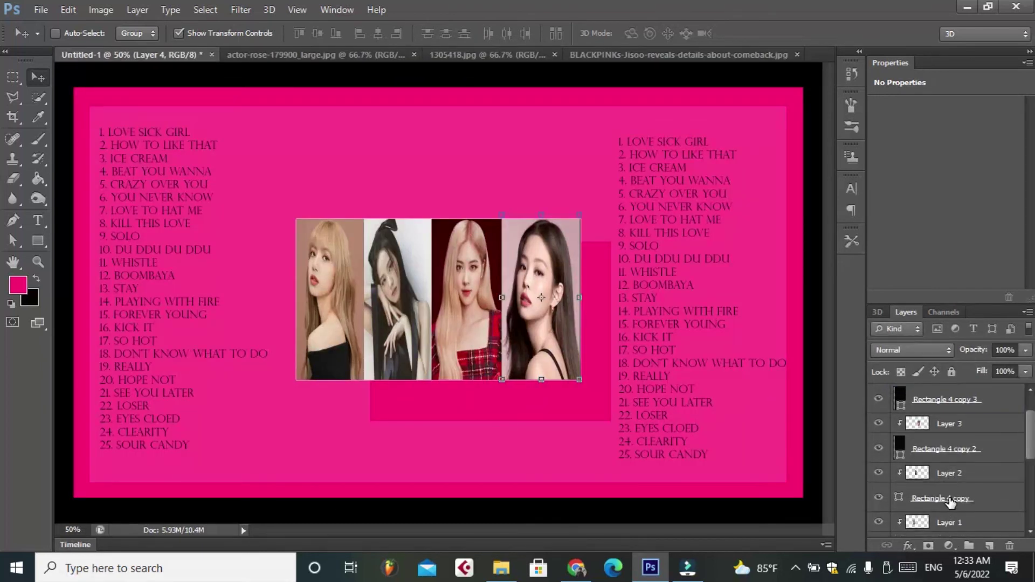
scroll(950, 499, down, 1)
scroll(949, 486, down, 1)
scroll(947, 475, down, 2)
scroll(947, 461, up, 1)
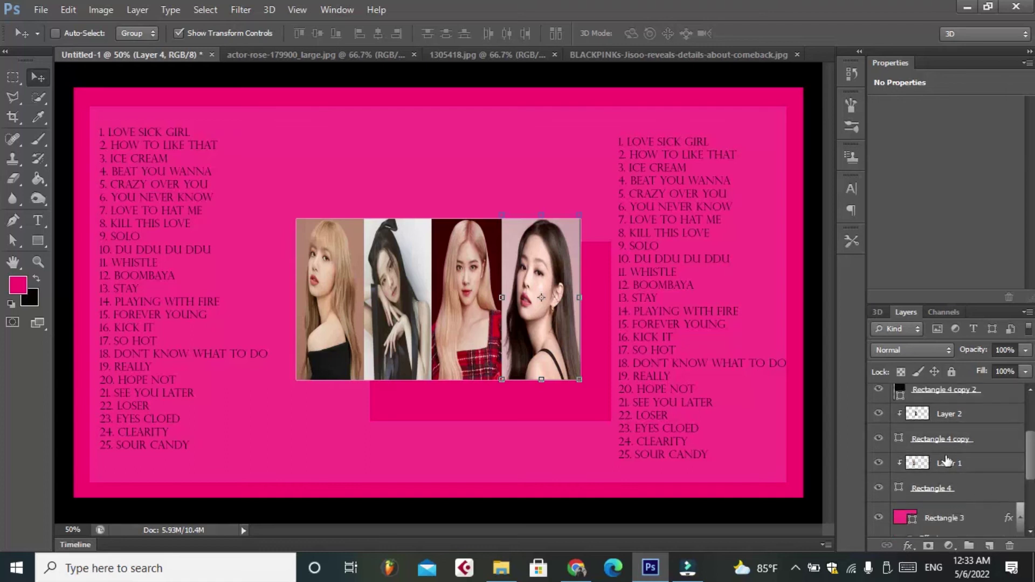
click(950, 417)
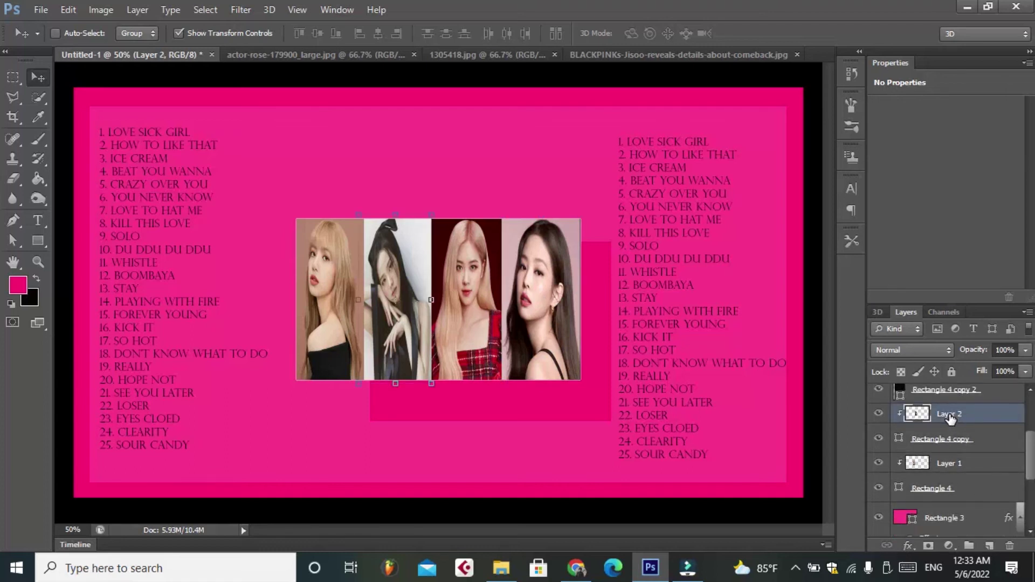
drag(950, 418, 1004, 533)
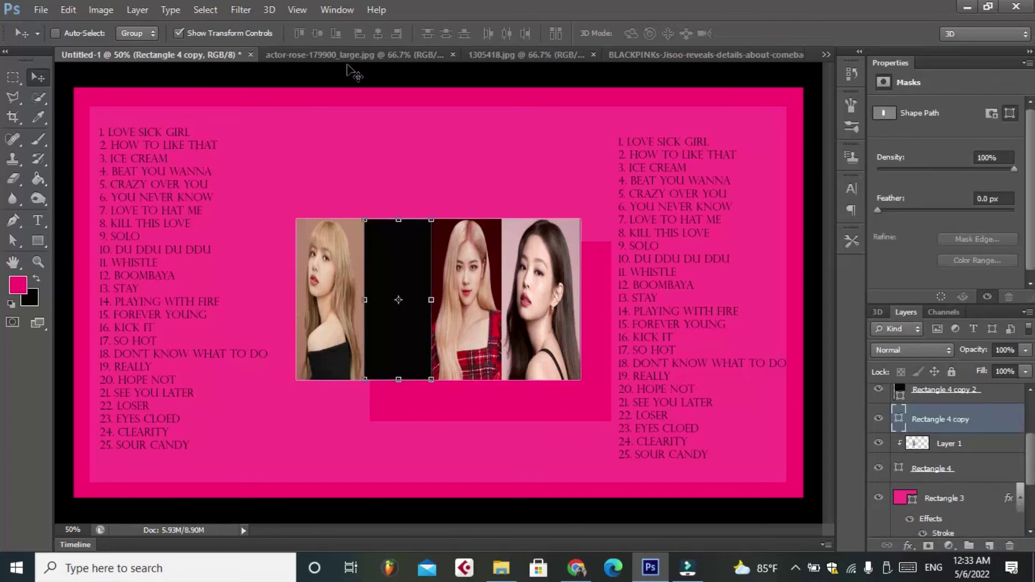
- Select all of the Jisoo portrait and drag it into the poster as a new layer
click(677, 56)
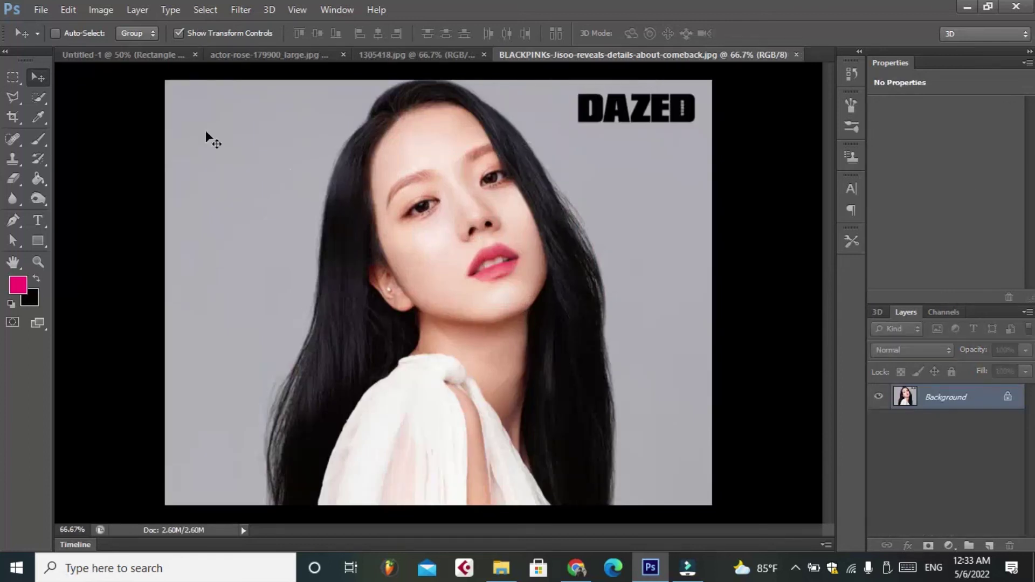
click(196, 9)
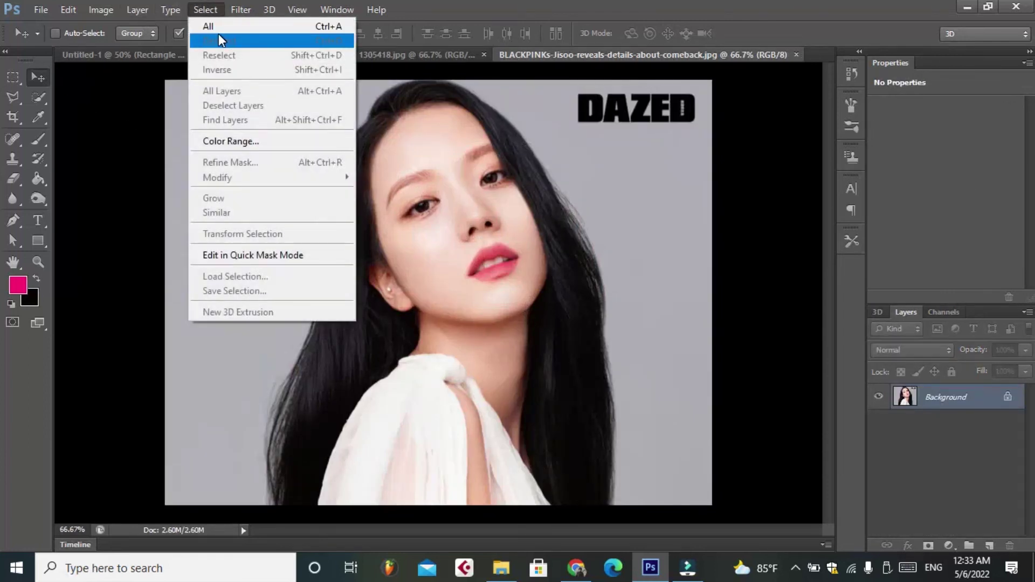
click(205, 25)
drag(317, 159, 117, 64)
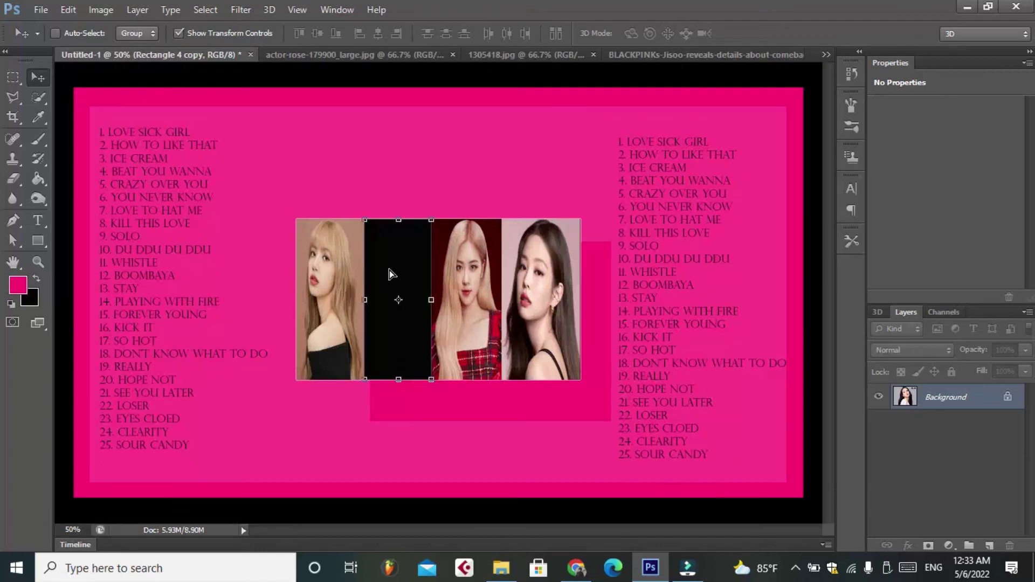
drag(118, 63, 388, 272)
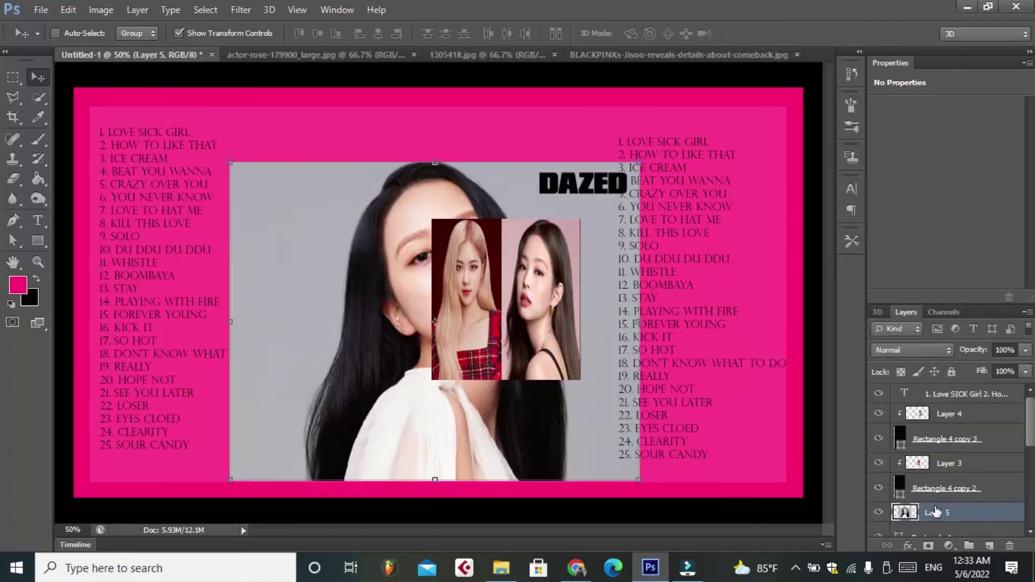
- Clip the portrait into the second strip's rectangle and trim its width and height
right_click(938, 512)
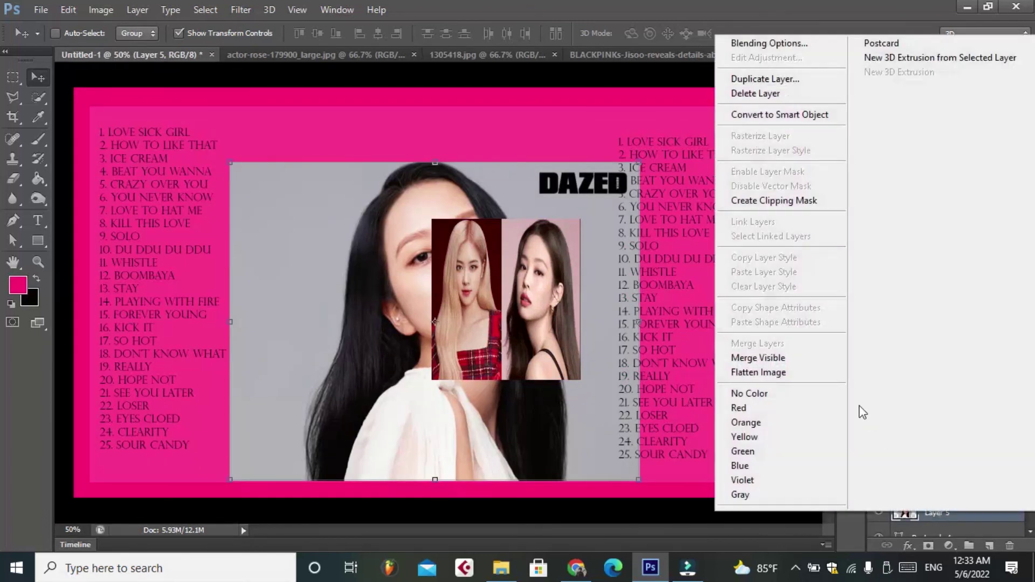
click(773, 200)
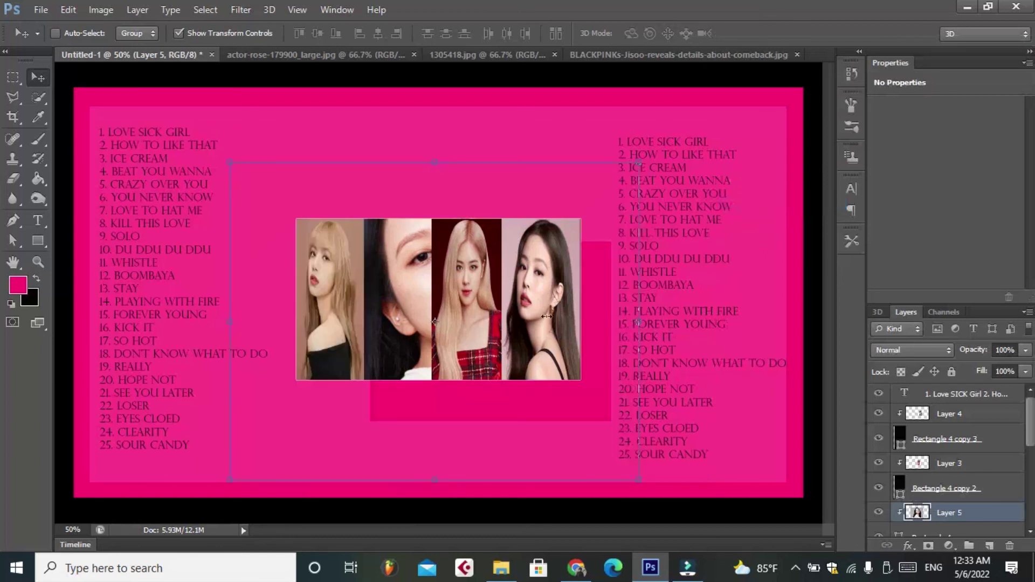
drag(546, 317, 446, 318)
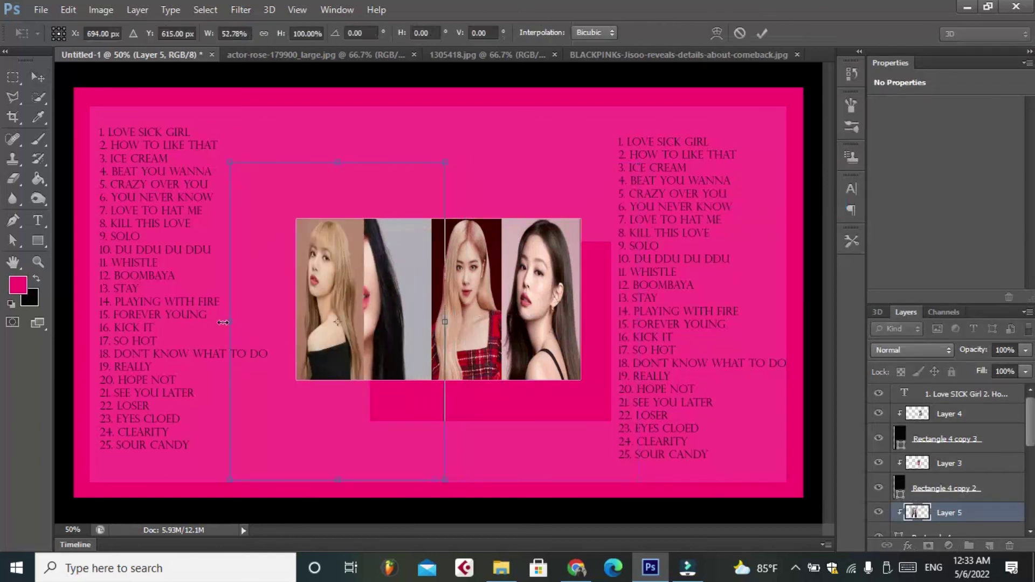
drag(223, 322, 354, 333)
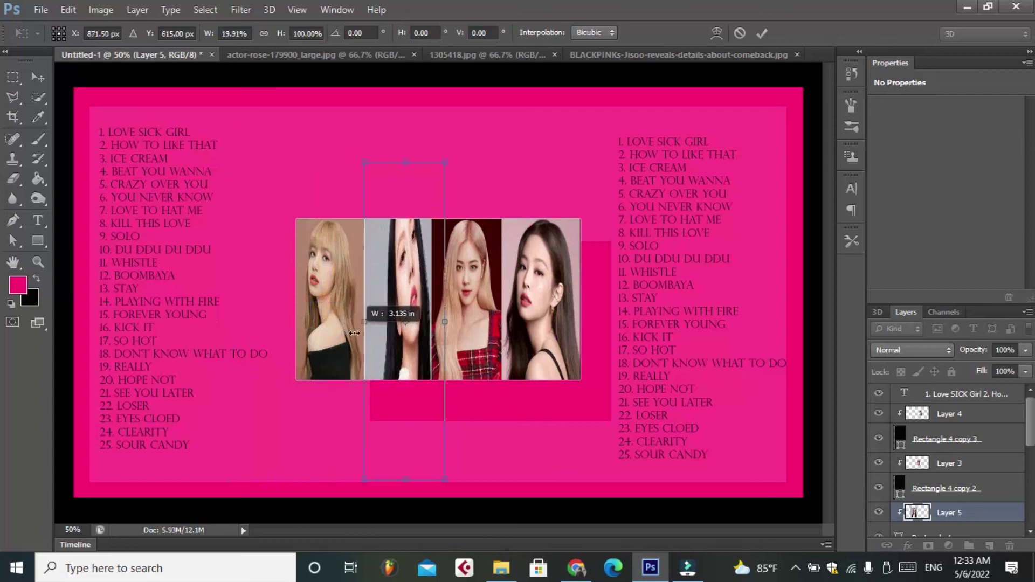
drag(408, 481, 415, 384)
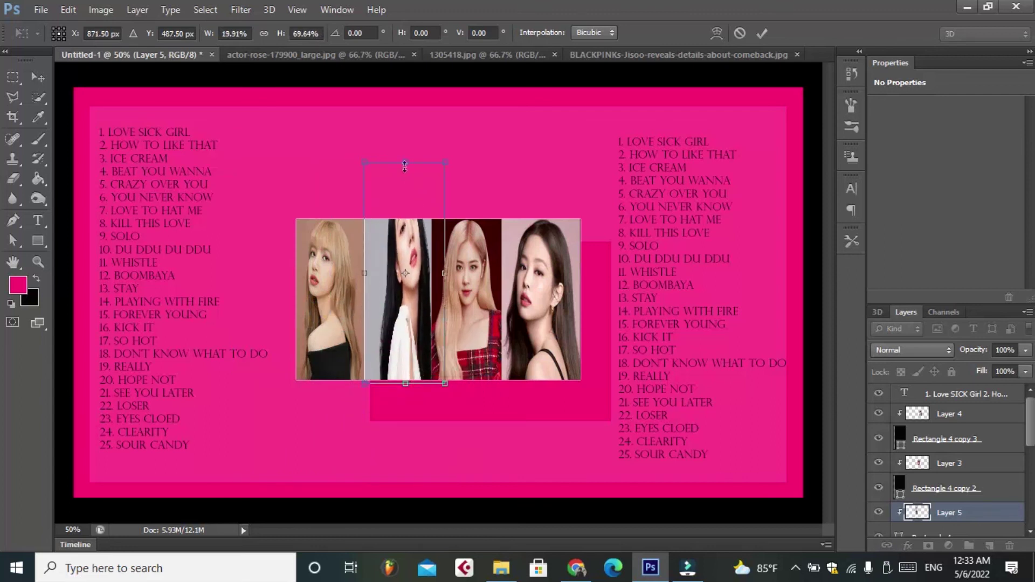
drag(406, 162, 407, 222)
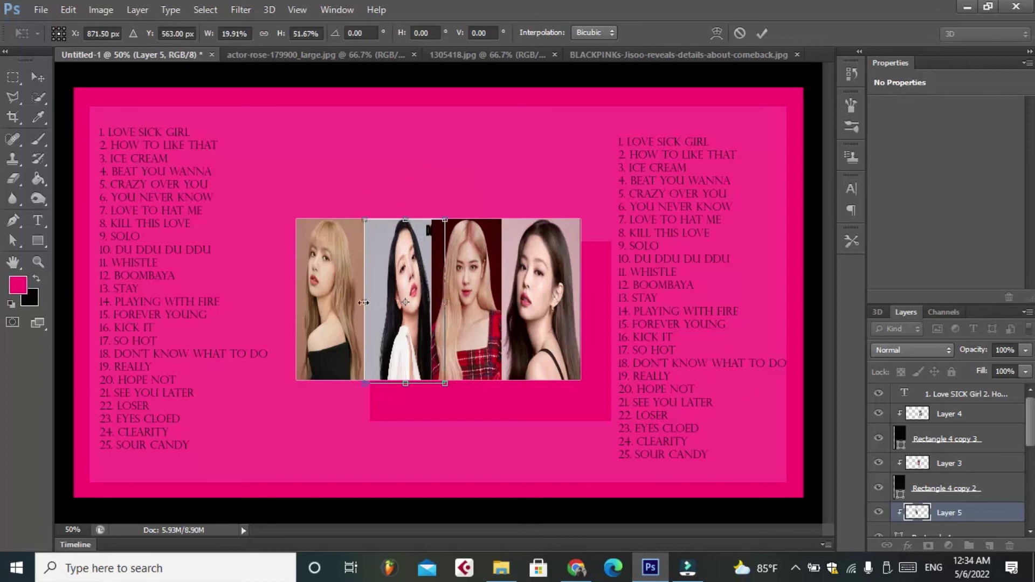
- Nudge the portrait's sides, widening it slightly left, and apply the transform
drag(444, 302, 438, 302)
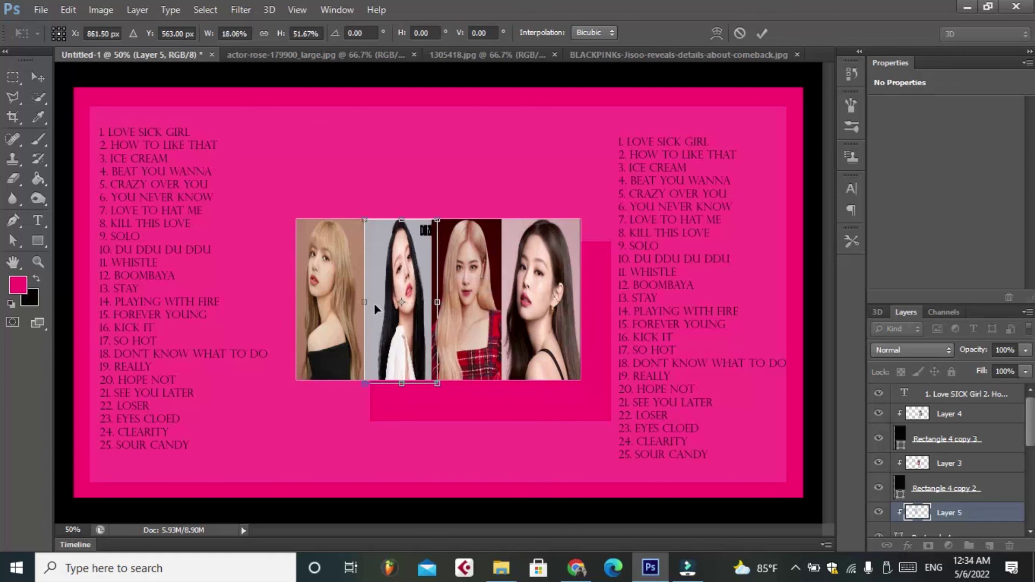
drag(363, 303, 359, 302)
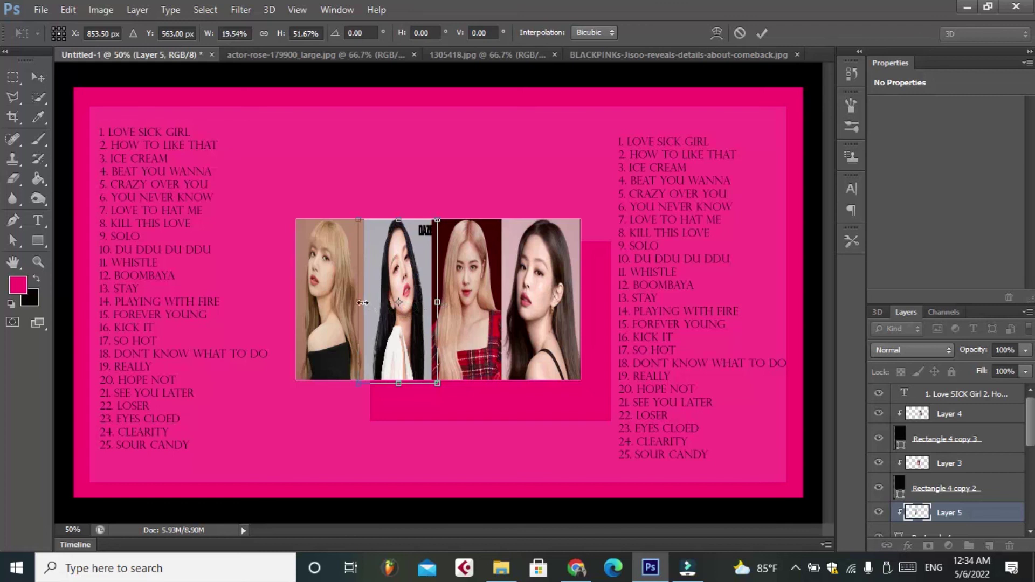
drag(360, 302, 356, 303)
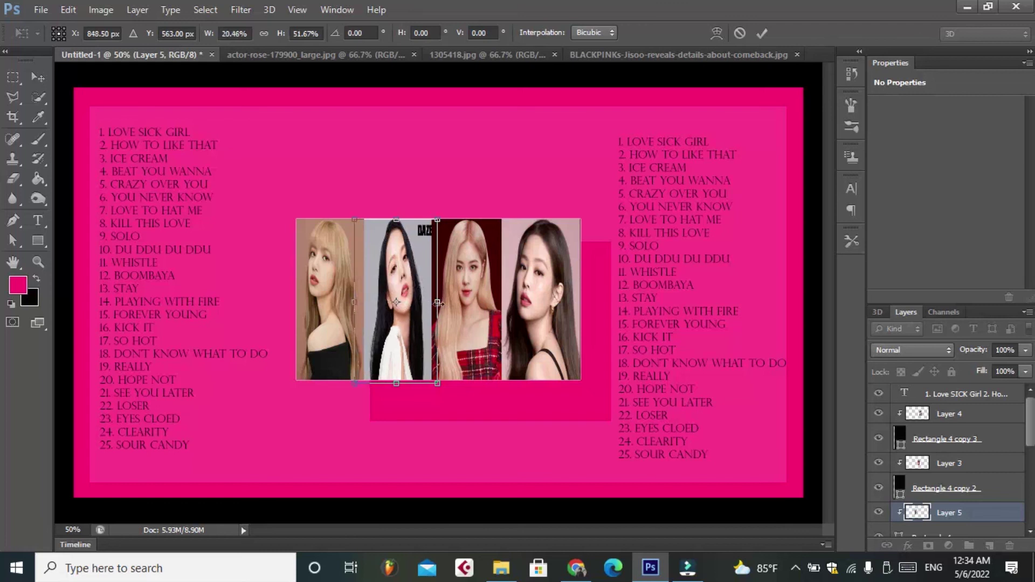
click(760, 34)
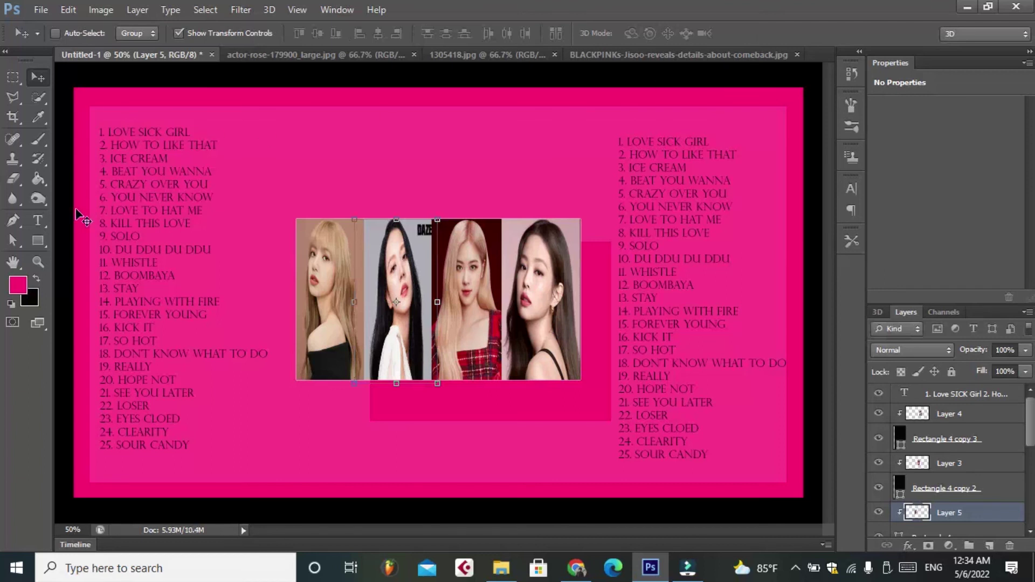
- Bring up the Create Rectangle dialog, then cancel it without adding a shape
click(39, 238)
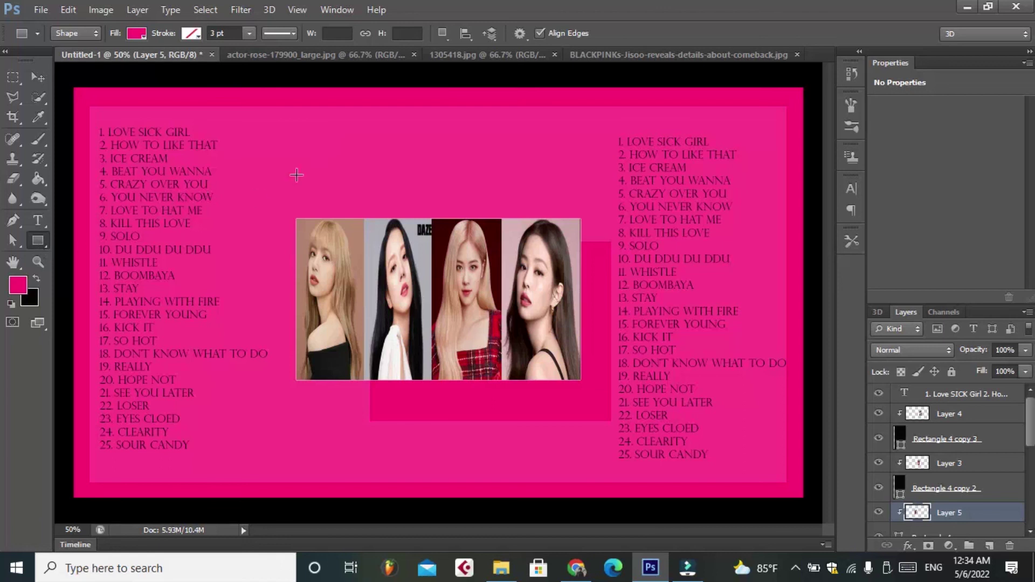
click(347, 166)
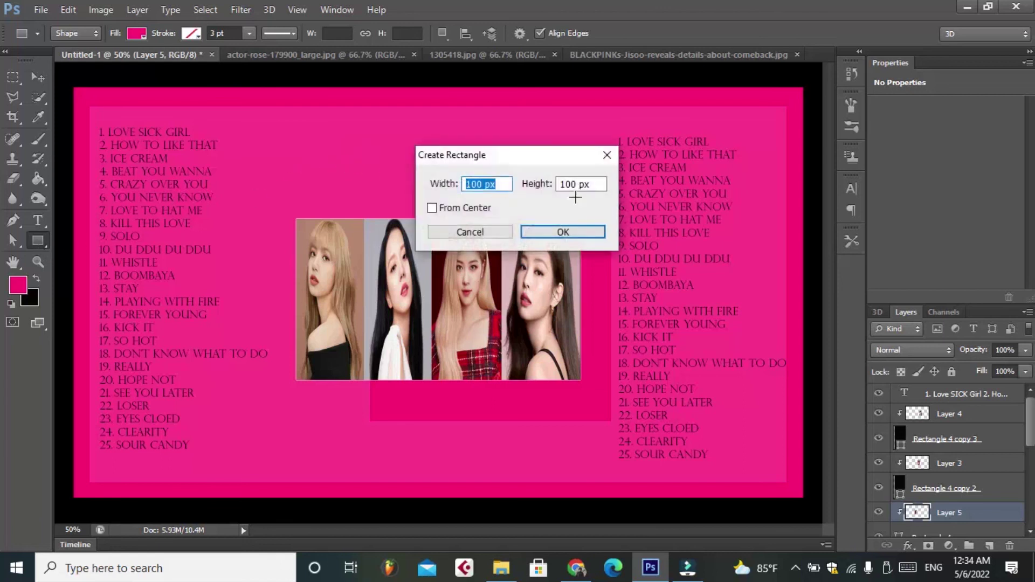
click(490, 229)
key(Escape)
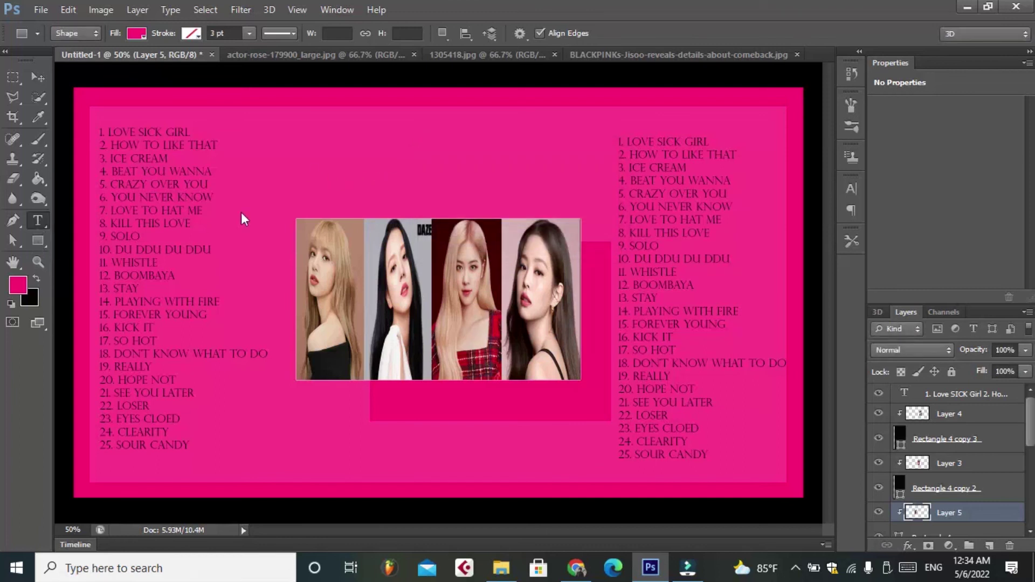
- Type 'BLACK PINK' above the photos and colour it red (fa0219)
click(345, 176)
text(BLA)
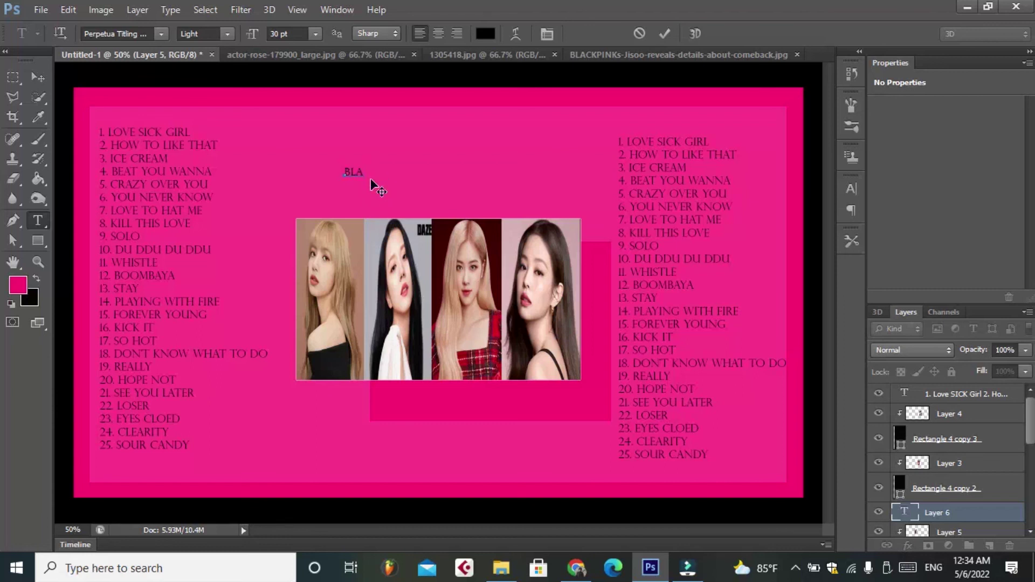
text(CK)
text( PINK)
drag(410, 173, 331, 176)
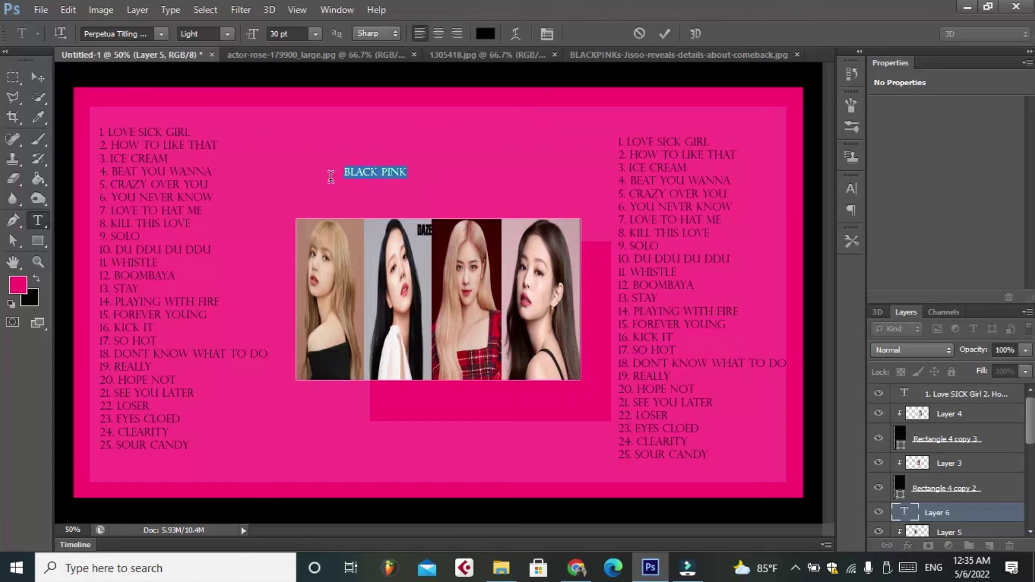
click(17, 290)
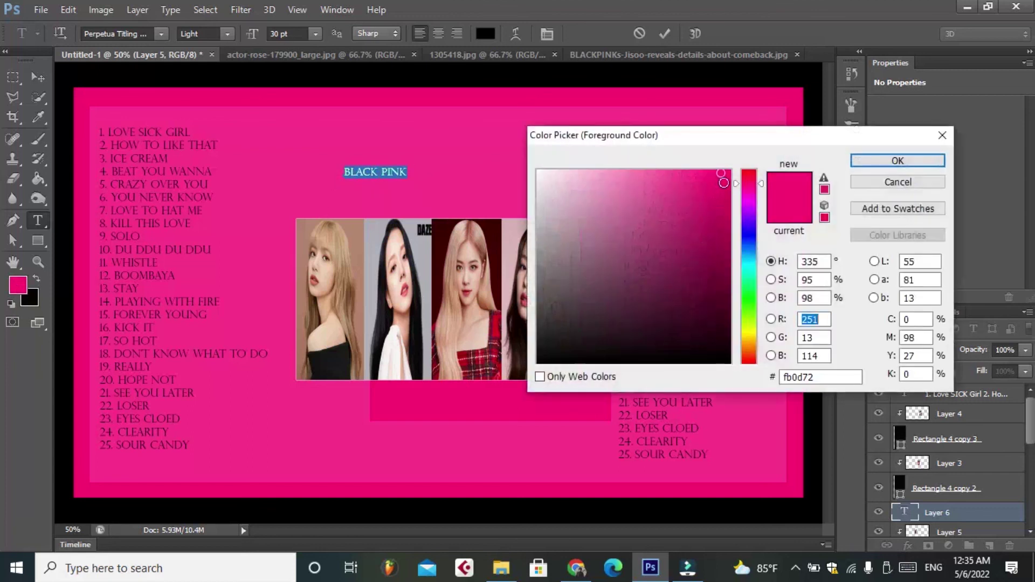
click(748, 173)
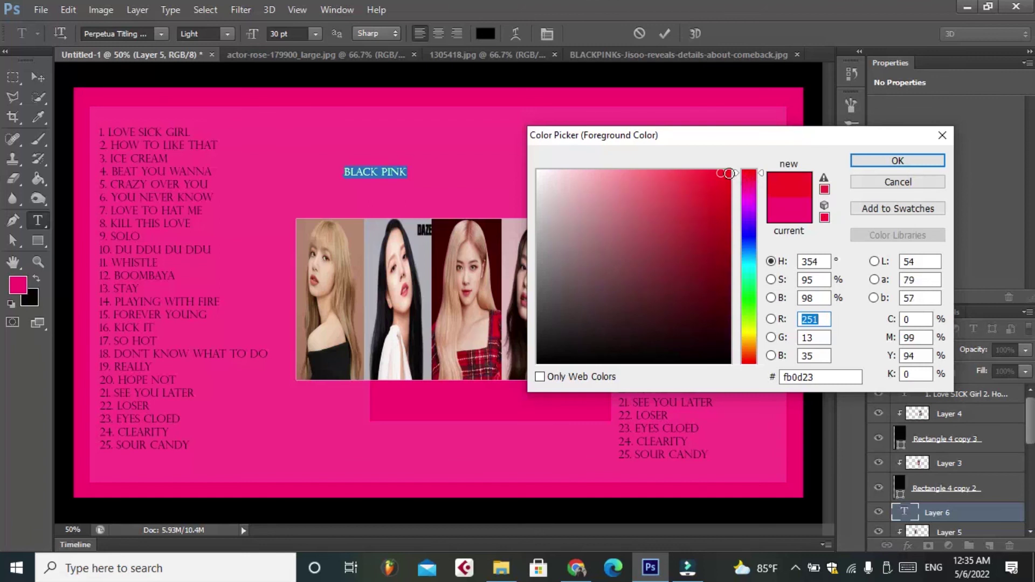
click(728, 173)
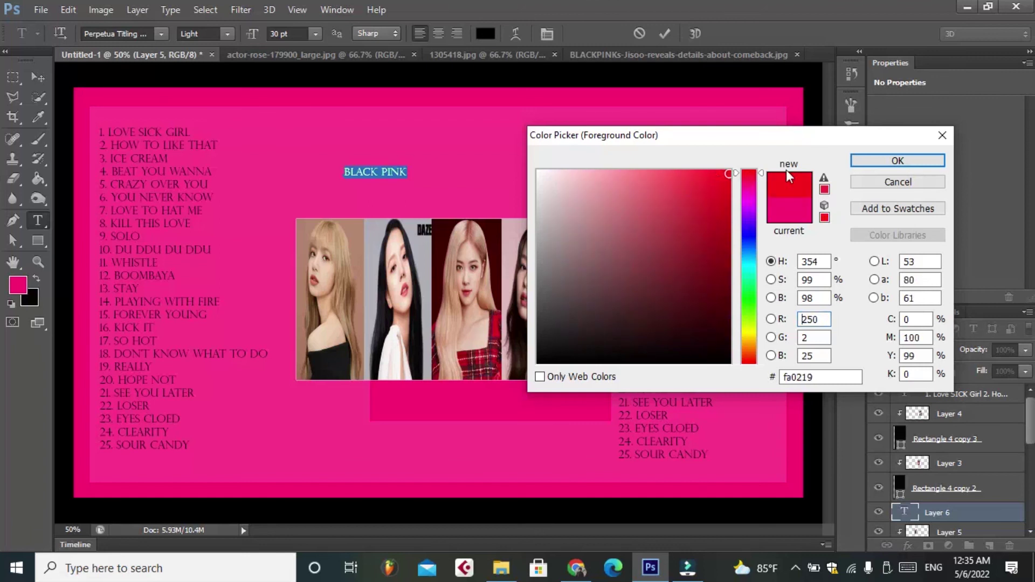
click(883, 161)
- Reselect the BLACK PINK text and change its colour to white
click(410, 173)
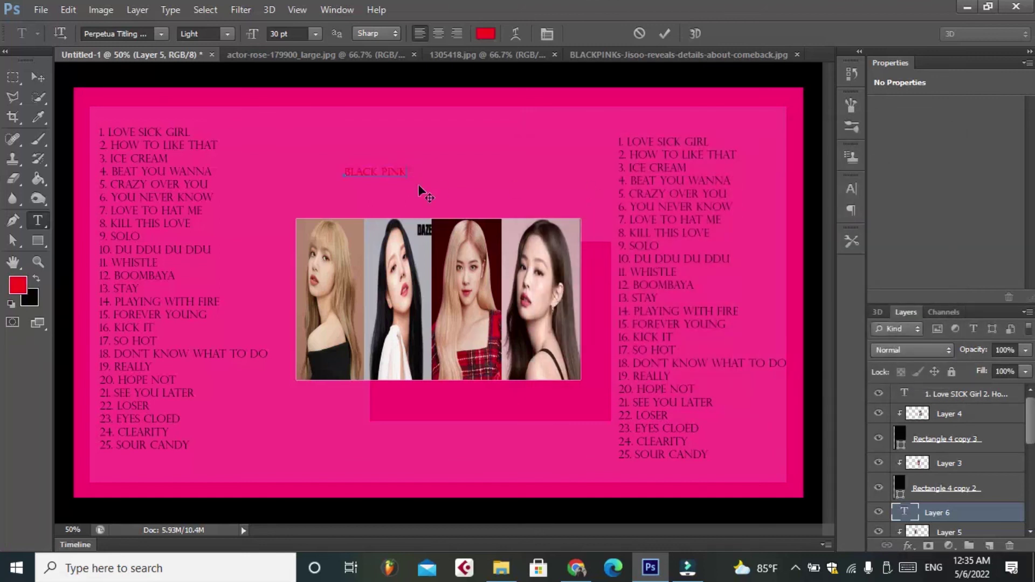
drag(404, 174, 337, 175)
click(486, 34)
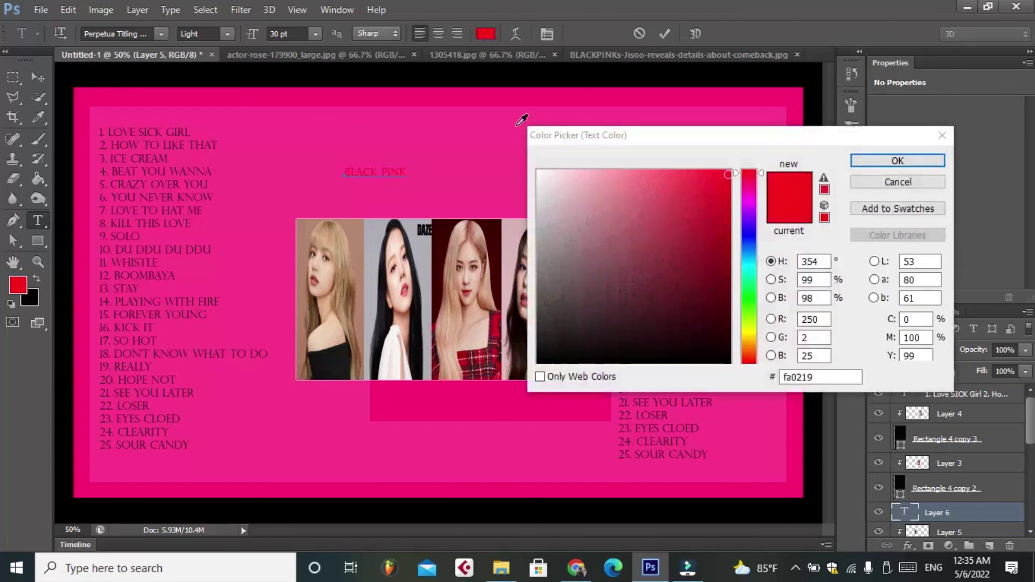
click(537, 170)
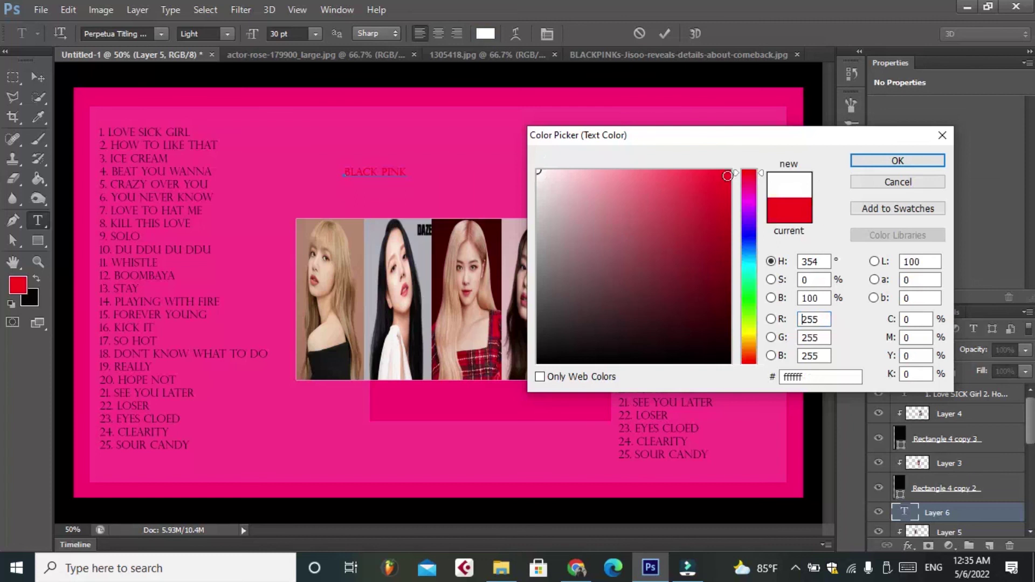
click(889, 162)
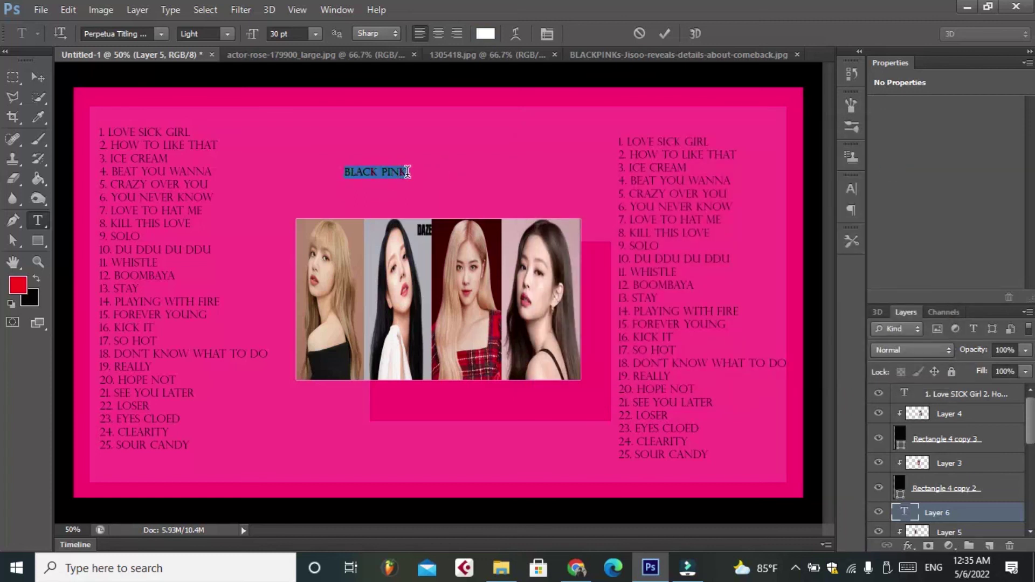
- Set the title to 72 pt, centre it above the photos, and commit
click(316, 35)
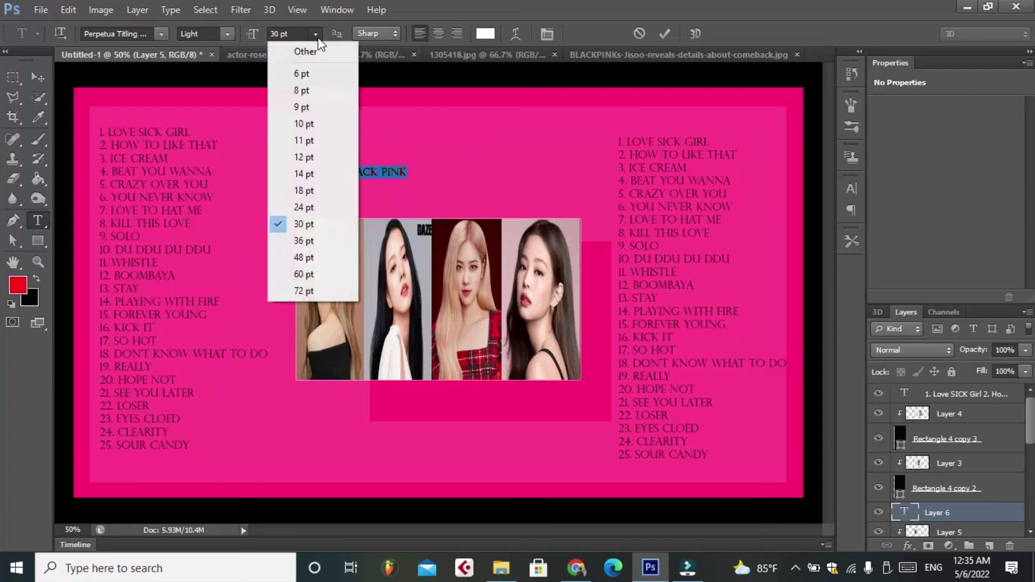
click(304, 291)
click(483, 183)
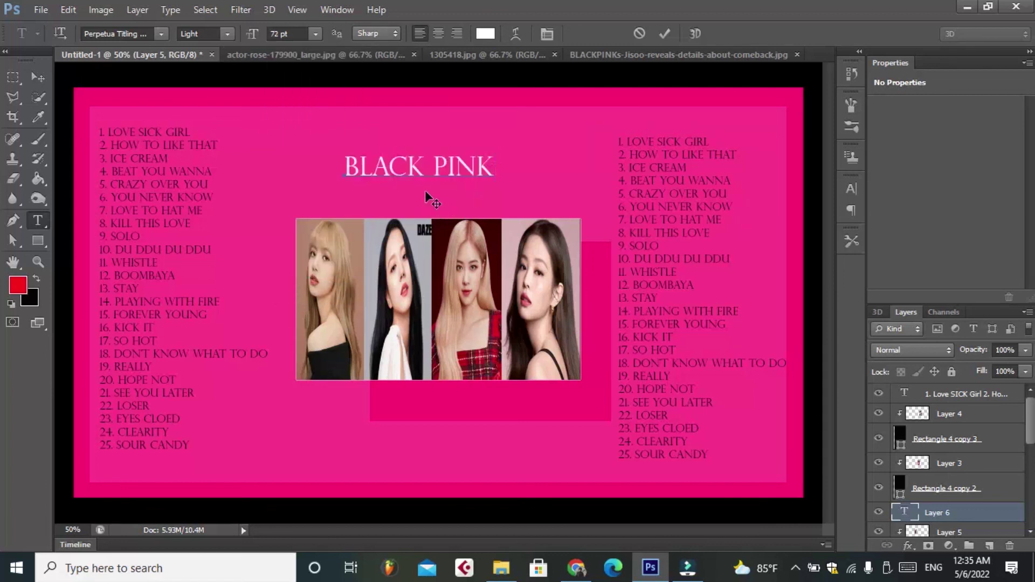
drag(443, 192, 438, 200)
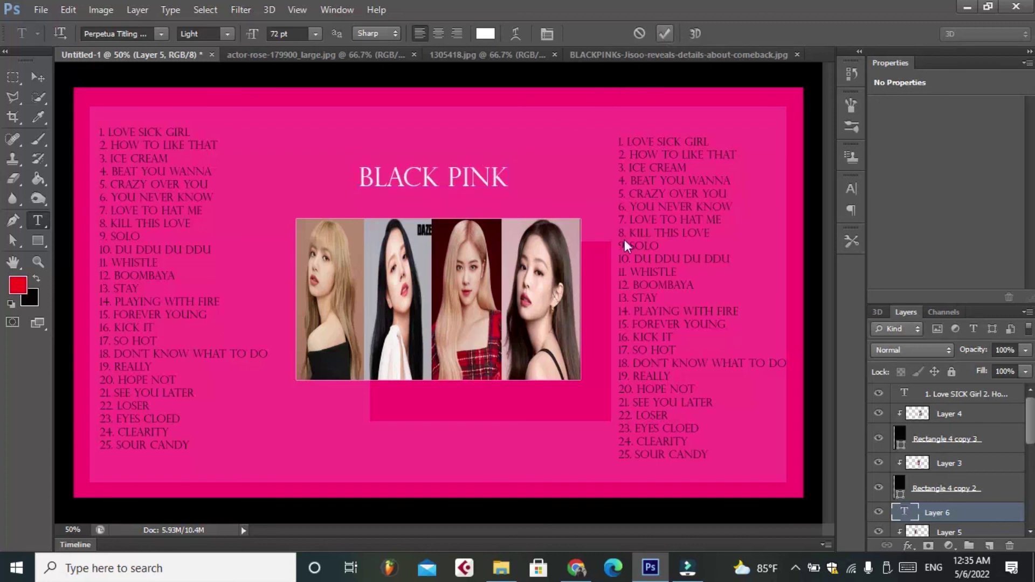
click(555, 369)
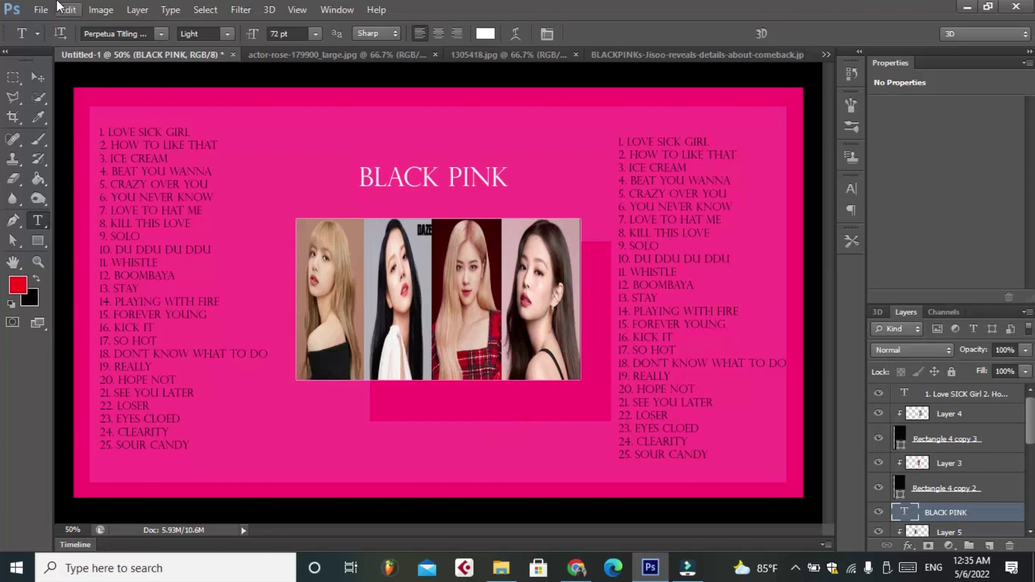
- Type 'PLAY LIST BLACK PINK' below the photos in the Rage Italic font
click(442, 405)
text(PLA)
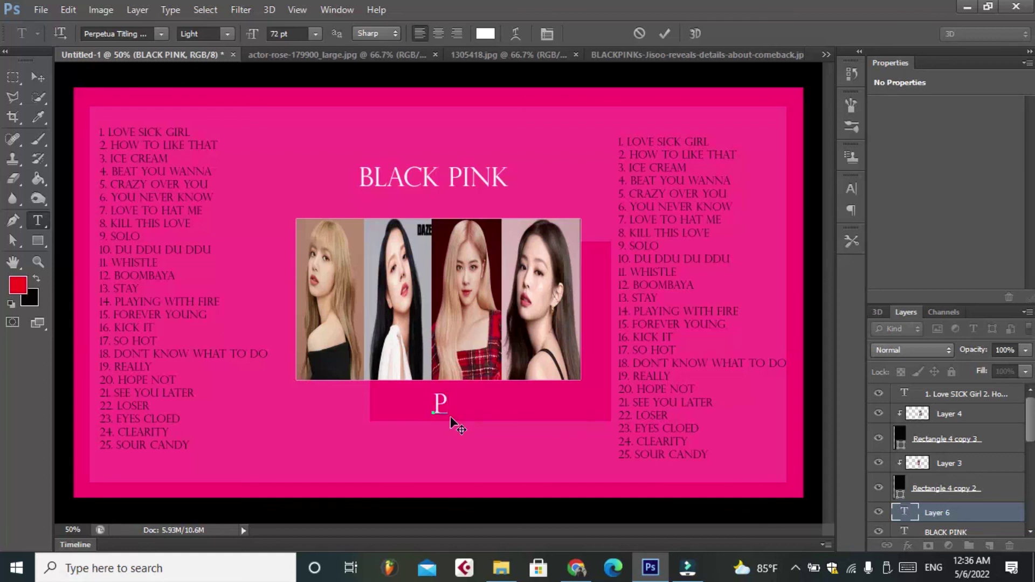
text(Y)
text( LIST)
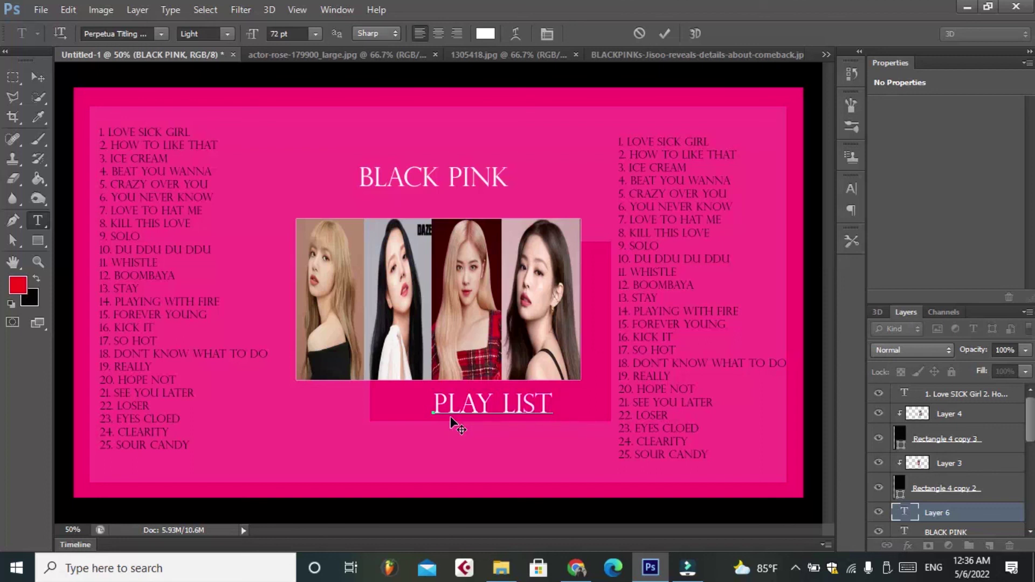
text( BLACK)
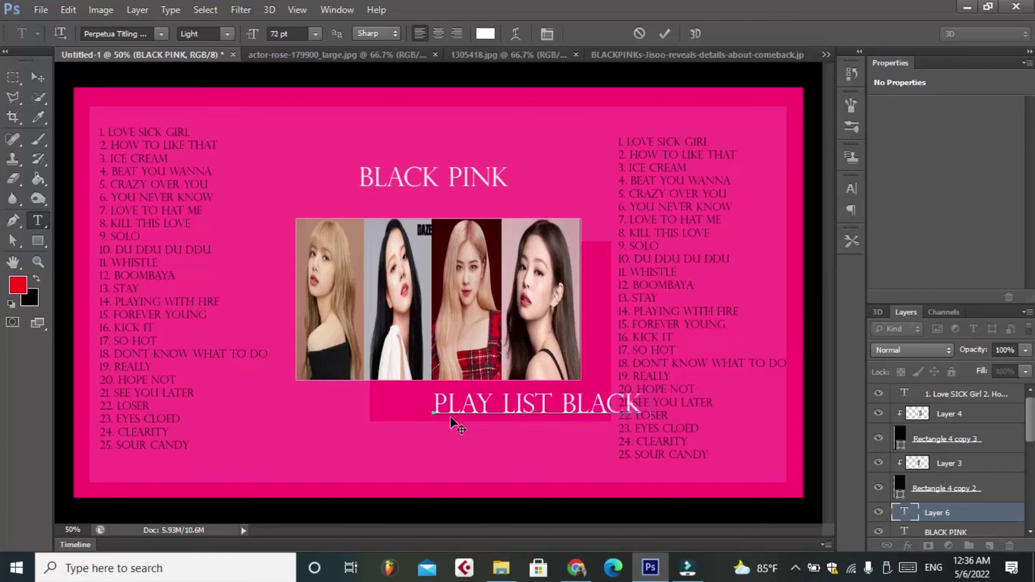
text( PINK)
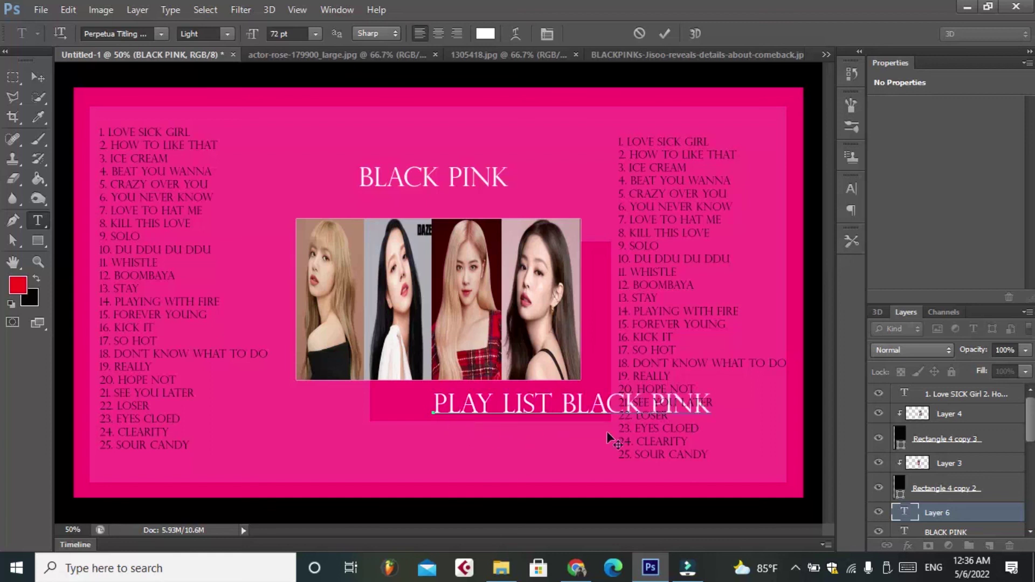
drag(712, 404, 429, 414)
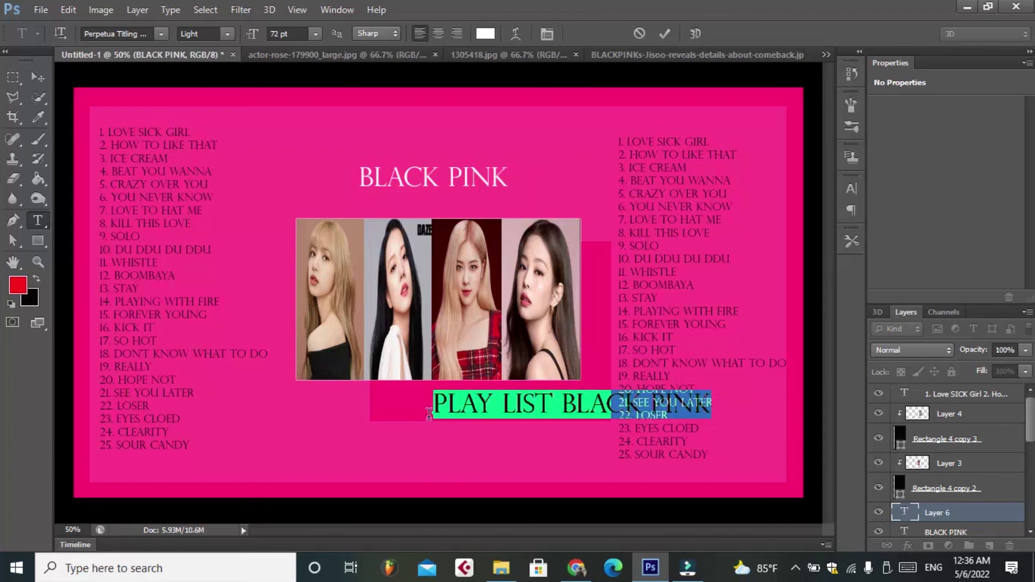
click(161, 35)
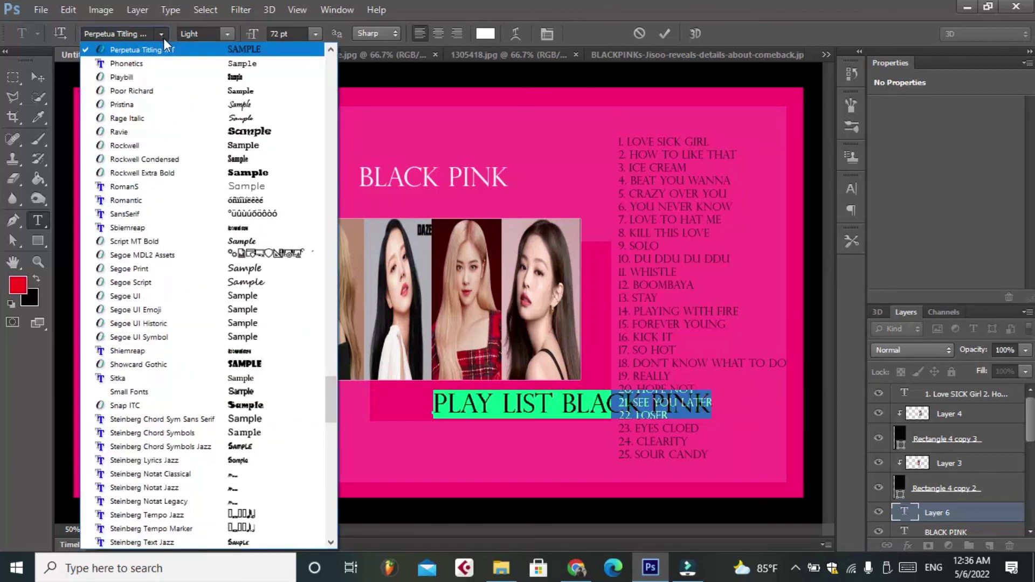
click(241, 118)
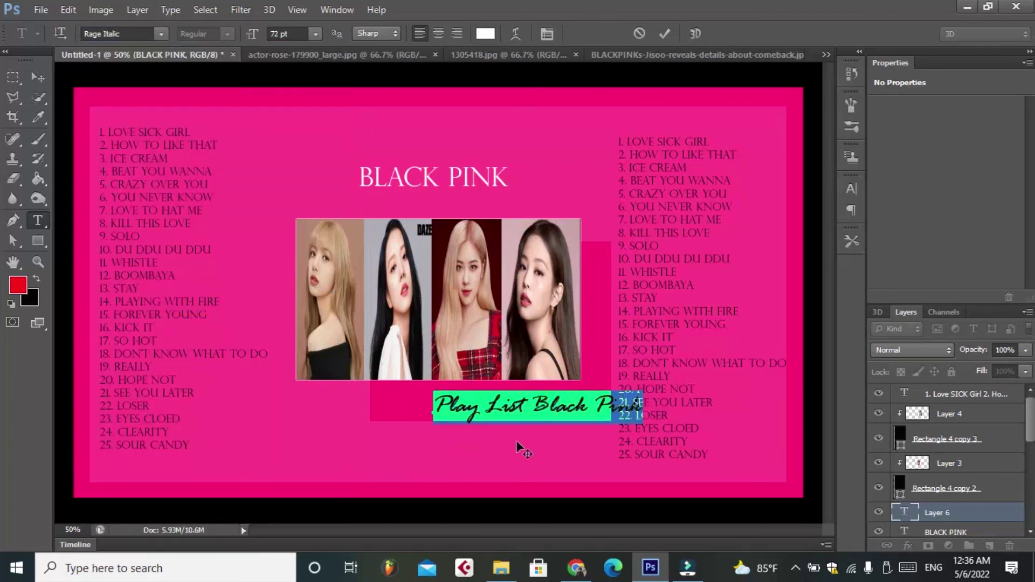
- Size the caption to 48 pt and place it under the photos' right side
drag(530, 442, 500, 434)
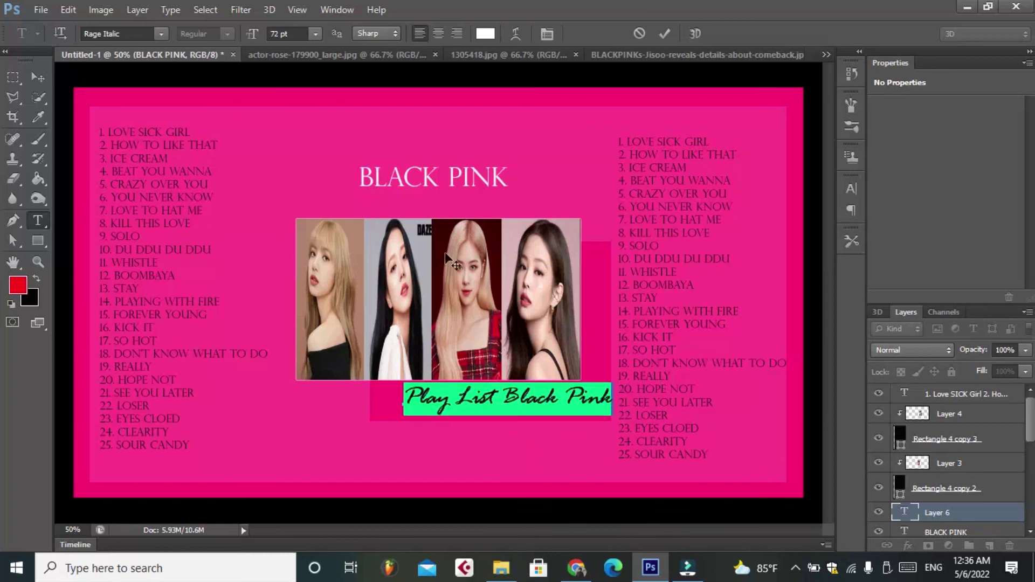
click(314, 34)
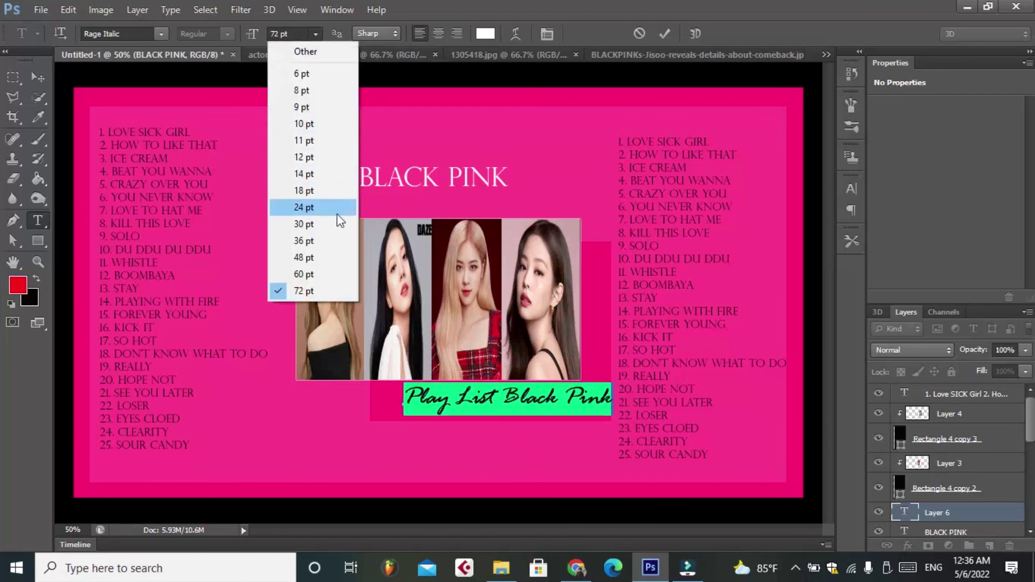
click(320, 252)
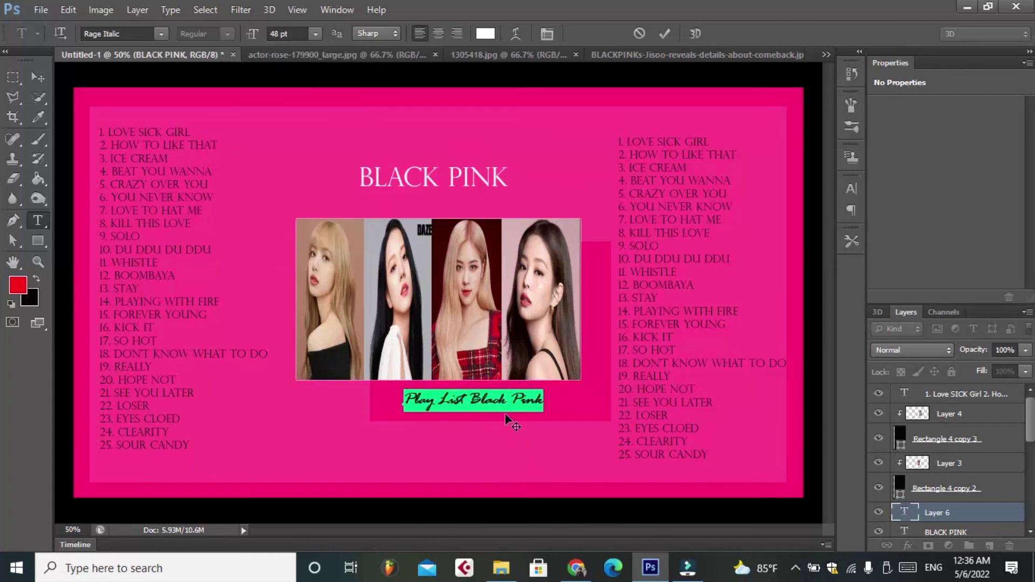
drag(504, 415, 542, 407)
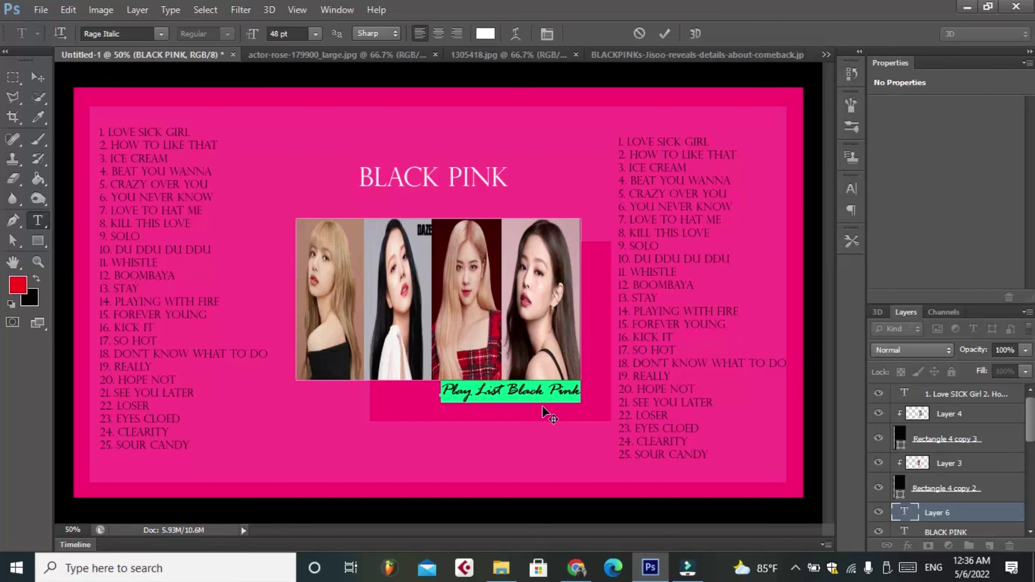
click(661, 32)
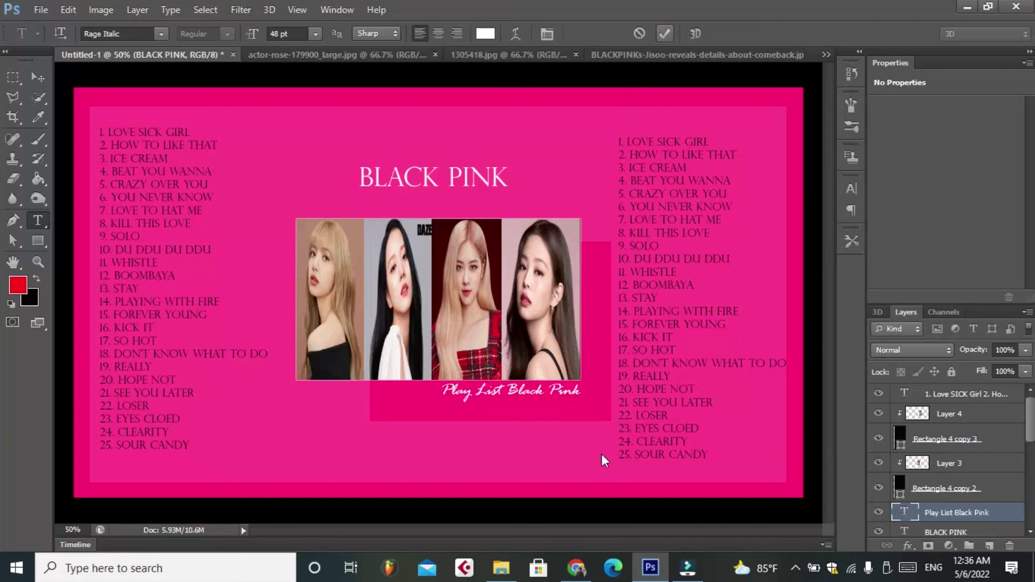